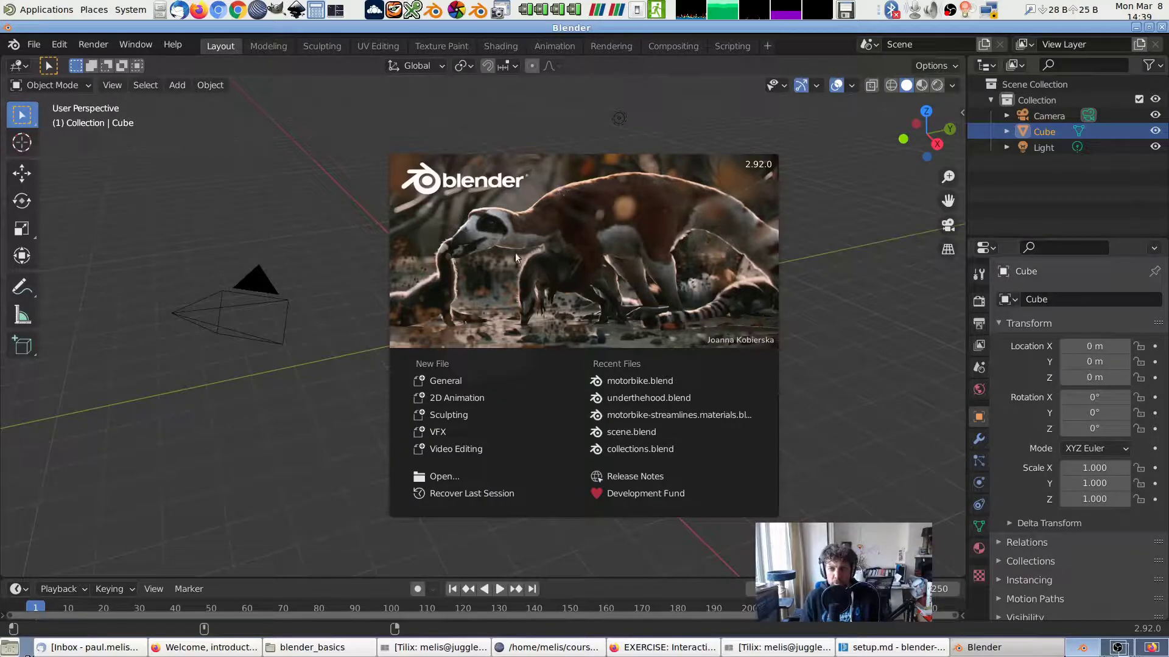
Step: Dismiss the splash screen, open the Preferences, and disable the Splash Screen option in the Interface display settings
left_click(820, 277)
mouse_move(825, 313)
middle_mouse_down()
mouse_move(728, 318)
mouse_move(823, 320)
middle_mouse_up()
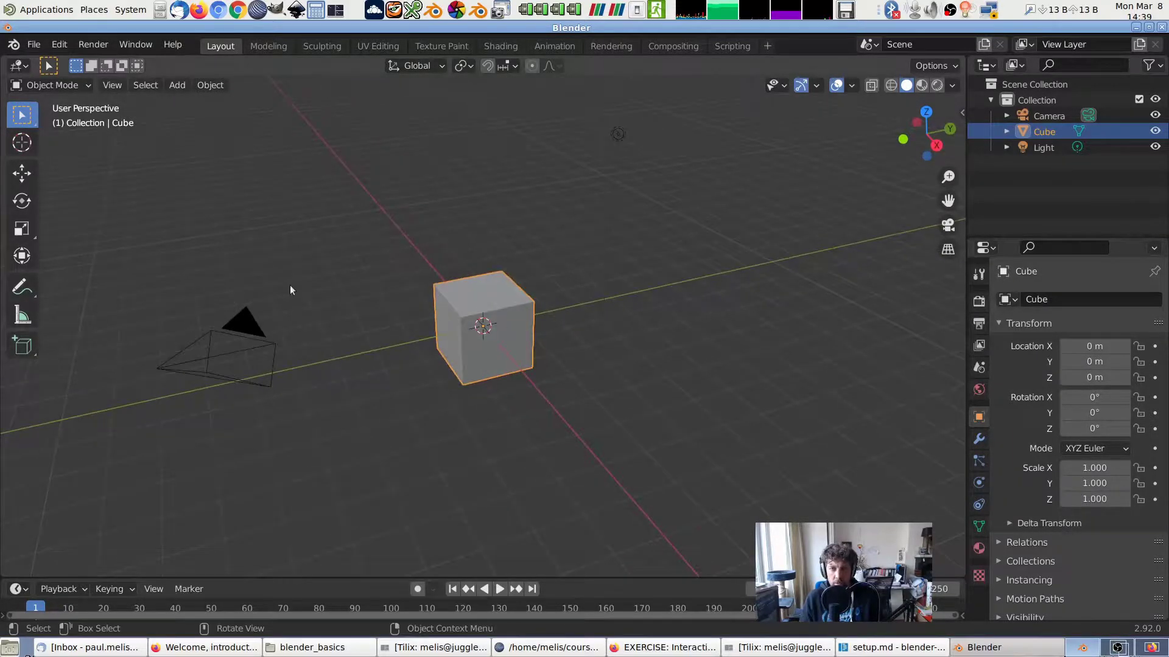
left_click(58, 44)
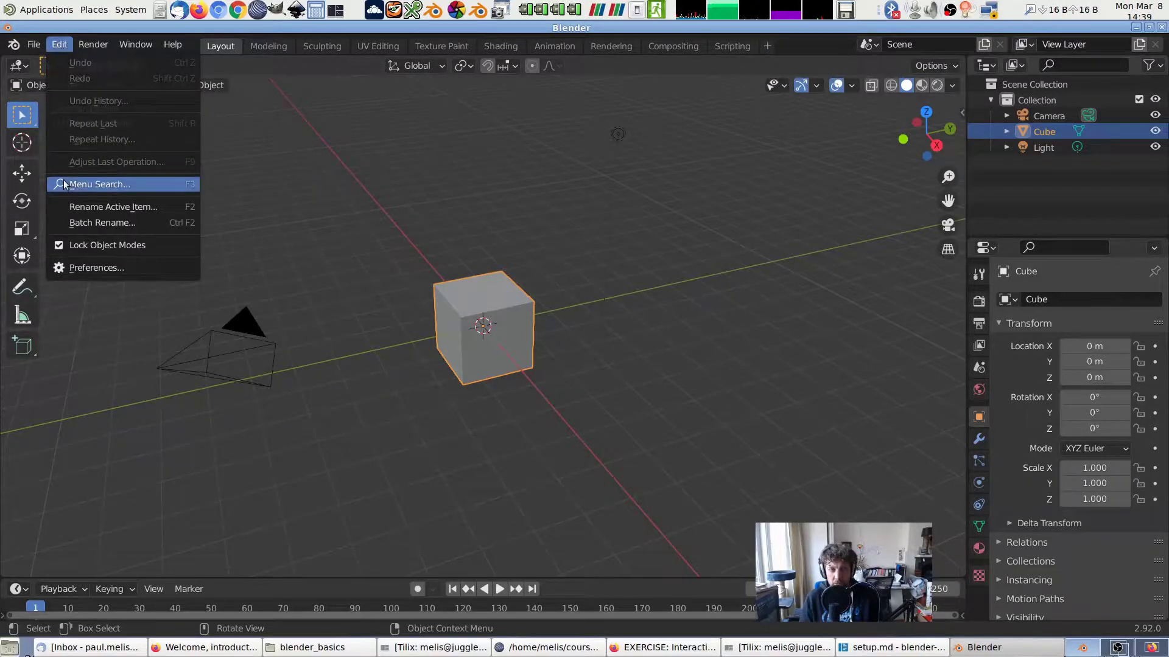
left_click(88, 269)
left_click_drag(248, 75, 525, 113)
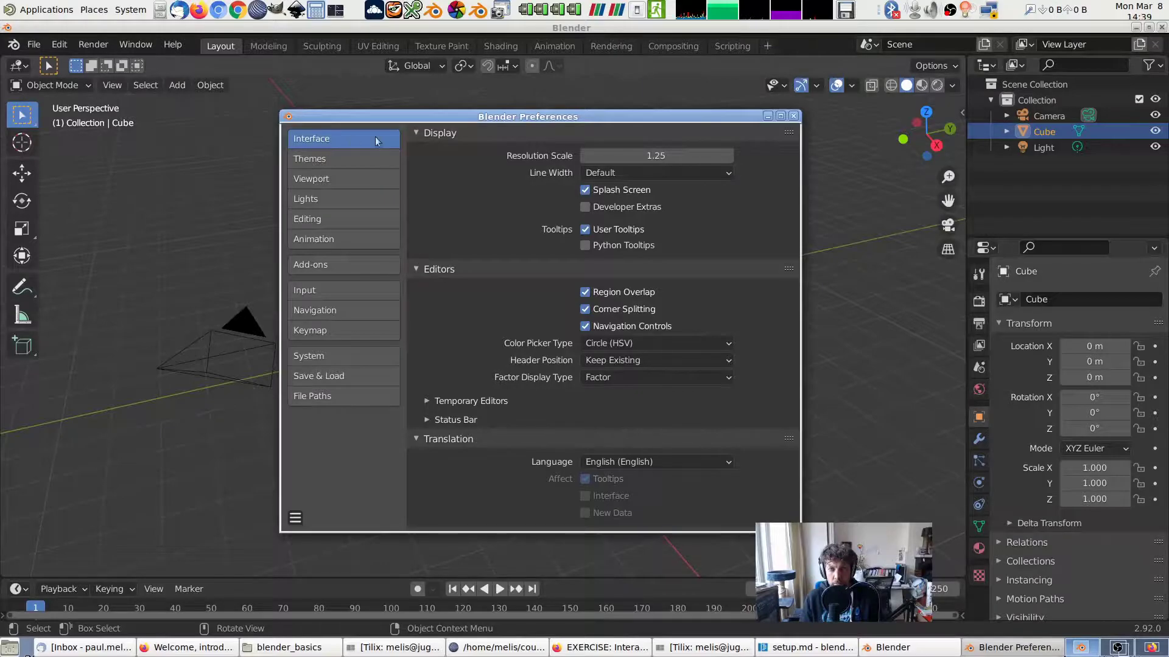
left_click(586, 190)
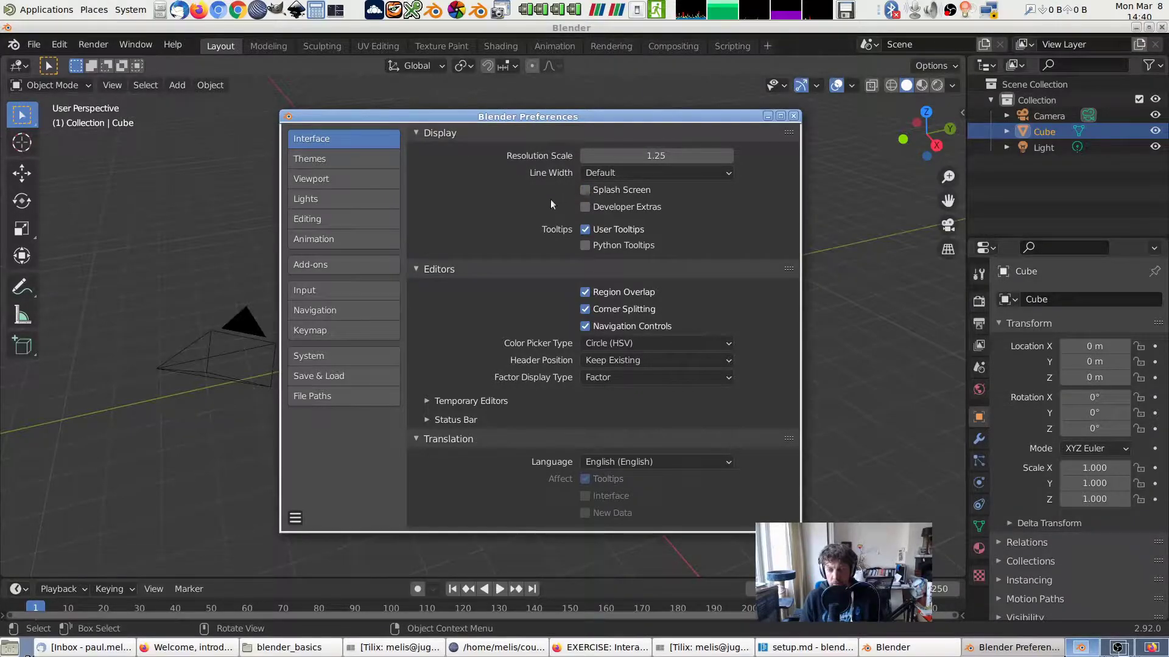
Step: Expand the Temporary Editors preferences and set Render In to Image Editor
left_click(456, 399)
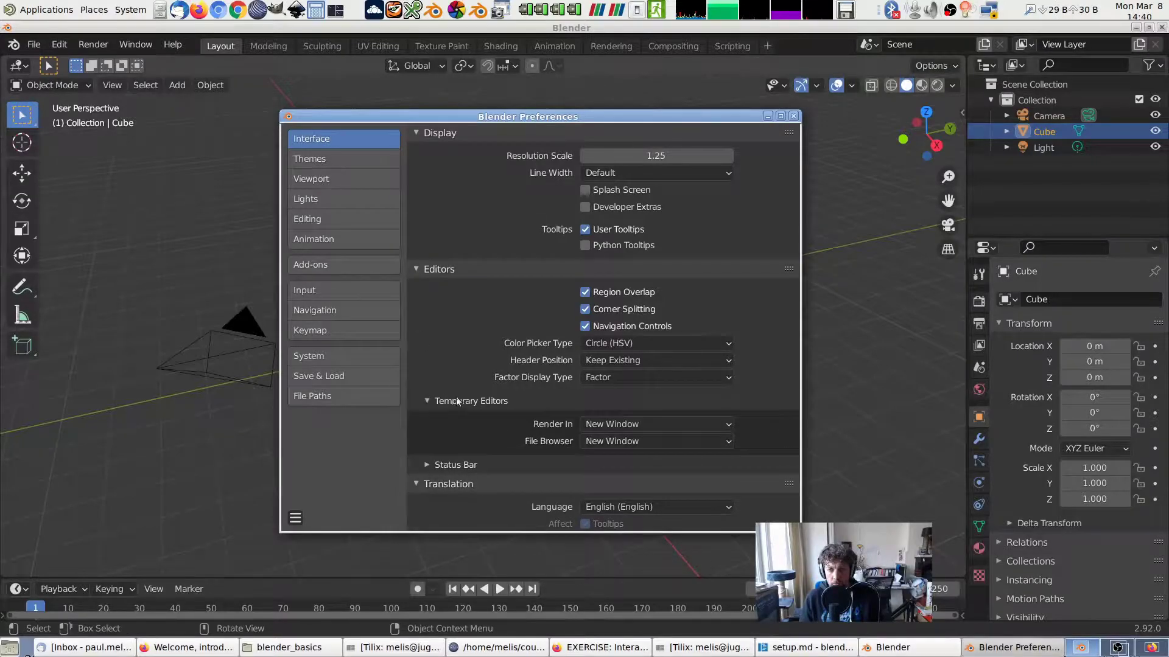
left_click(608, 422)
left_click(609, 478)
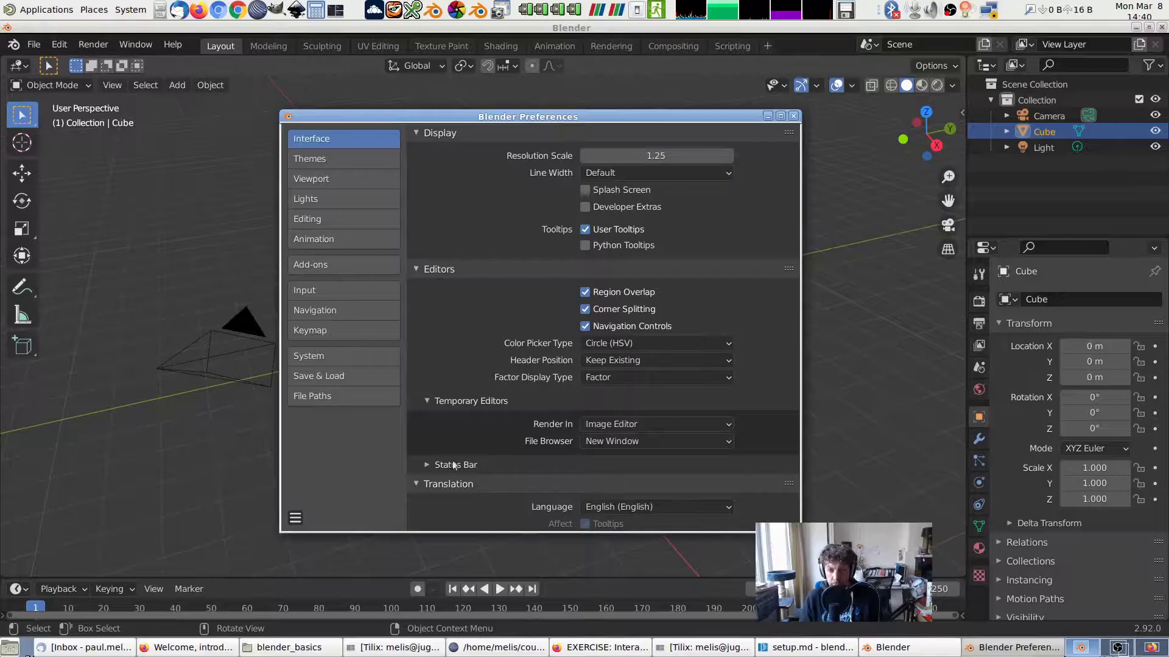
Step: Enable Scene Statistics, System Memory and Video Memory for the status bar, and close the Preferences
left_click(448, 462)
scroll(490, 426, "down", 3)
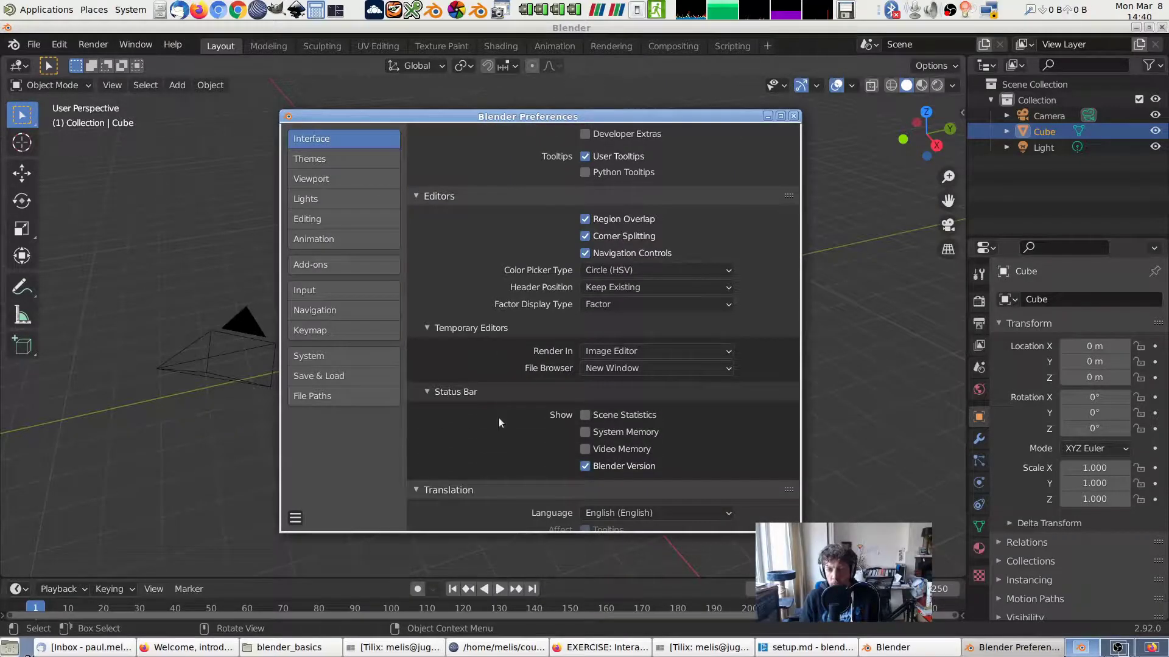
left_click(584, 415)
left_click(586, 432)
left_click(585, 449)
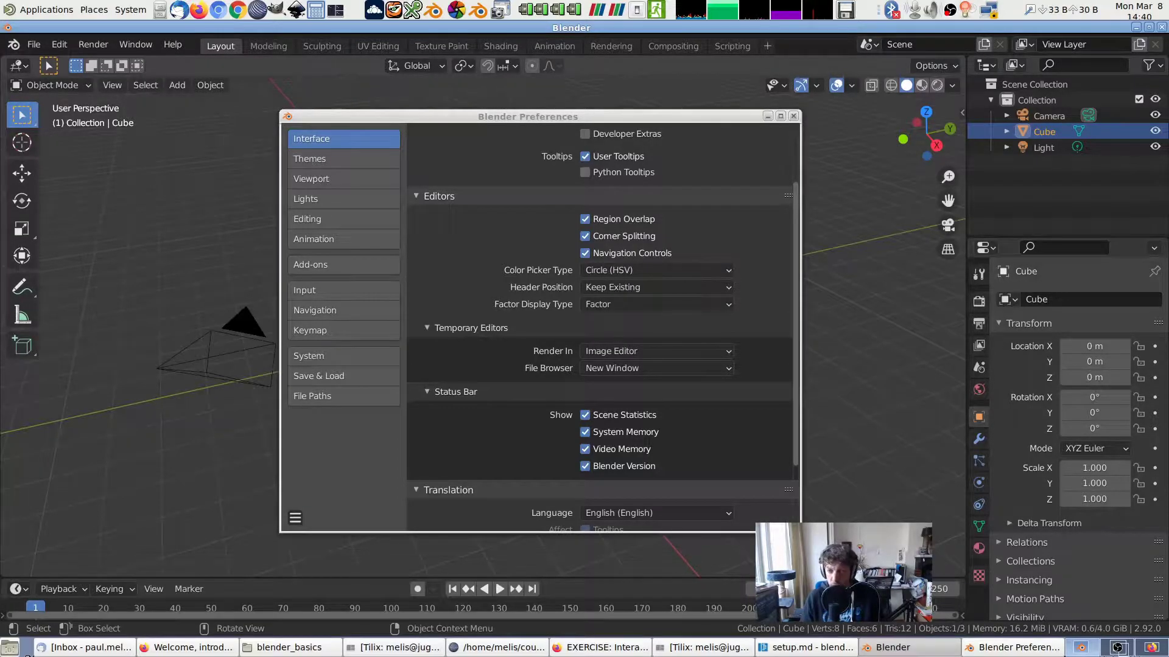
left_click(762, 126)
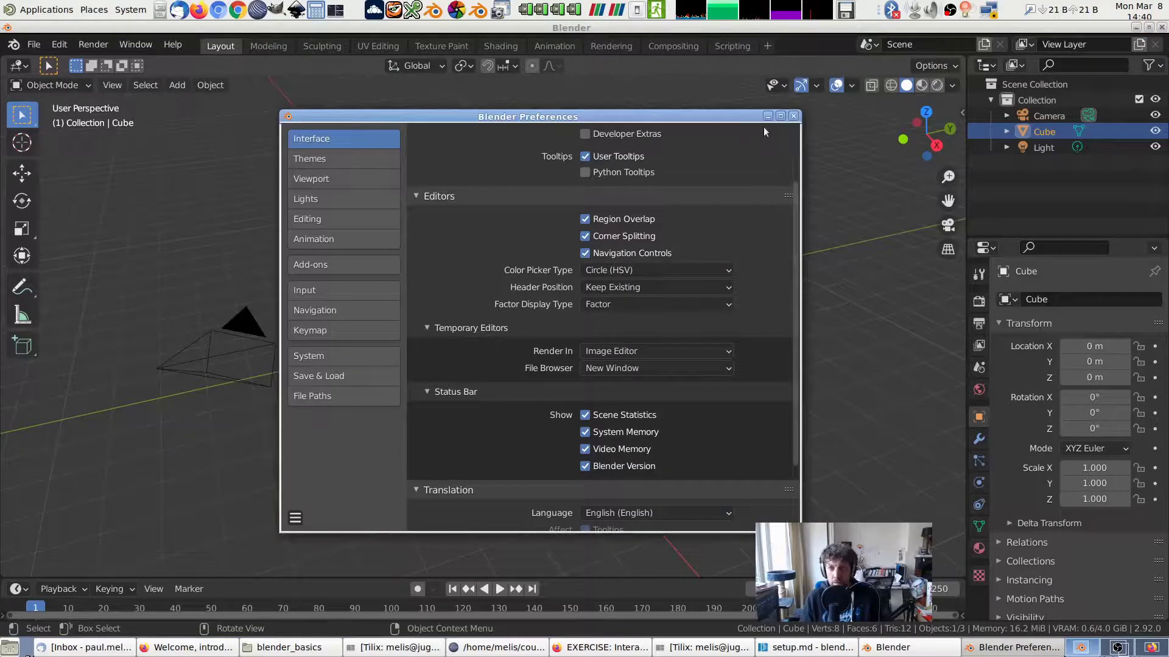
left_click(795, 117)
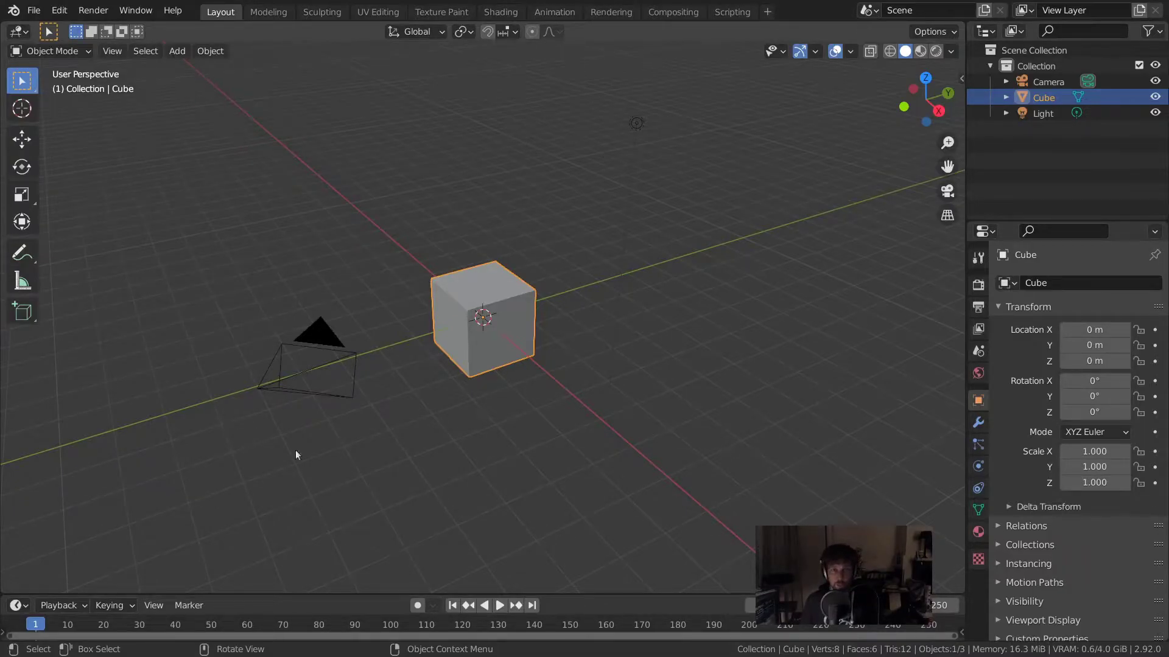
Step: Open the file motorbike.blend from the blender_basics folder
mouse_move(594, 357)
middle_mouse_down()
mouse_move(531, 341)
mouse_move(628, 332)
mouse_move(614, 355)
middle_mouse_up()
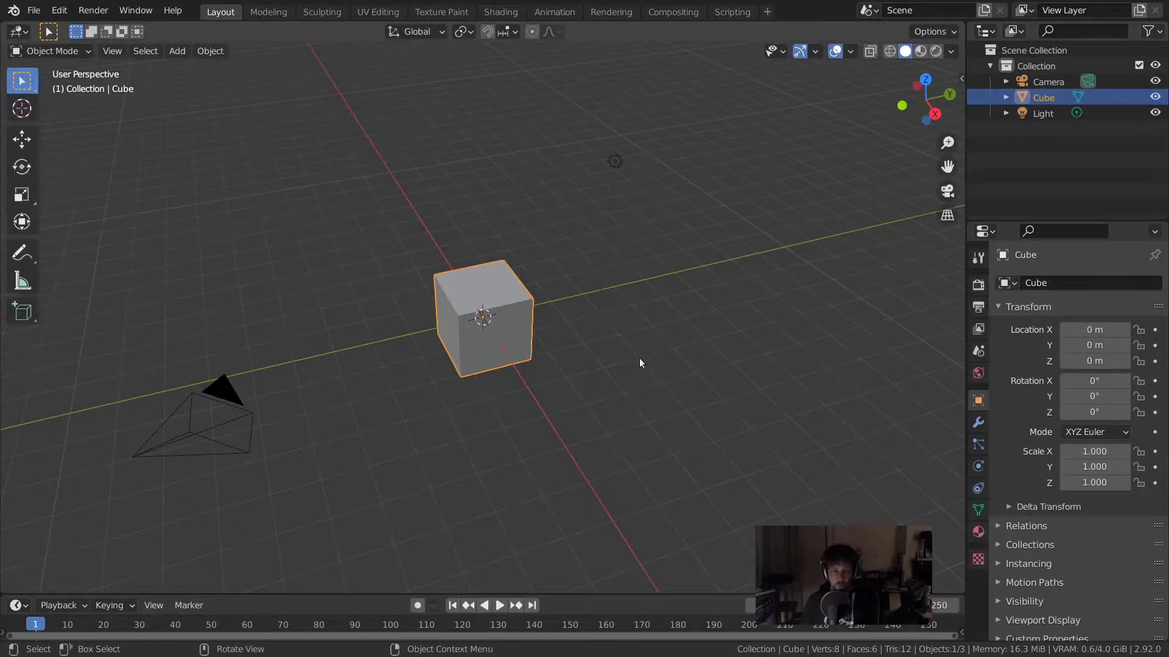
left_click(33, 11)
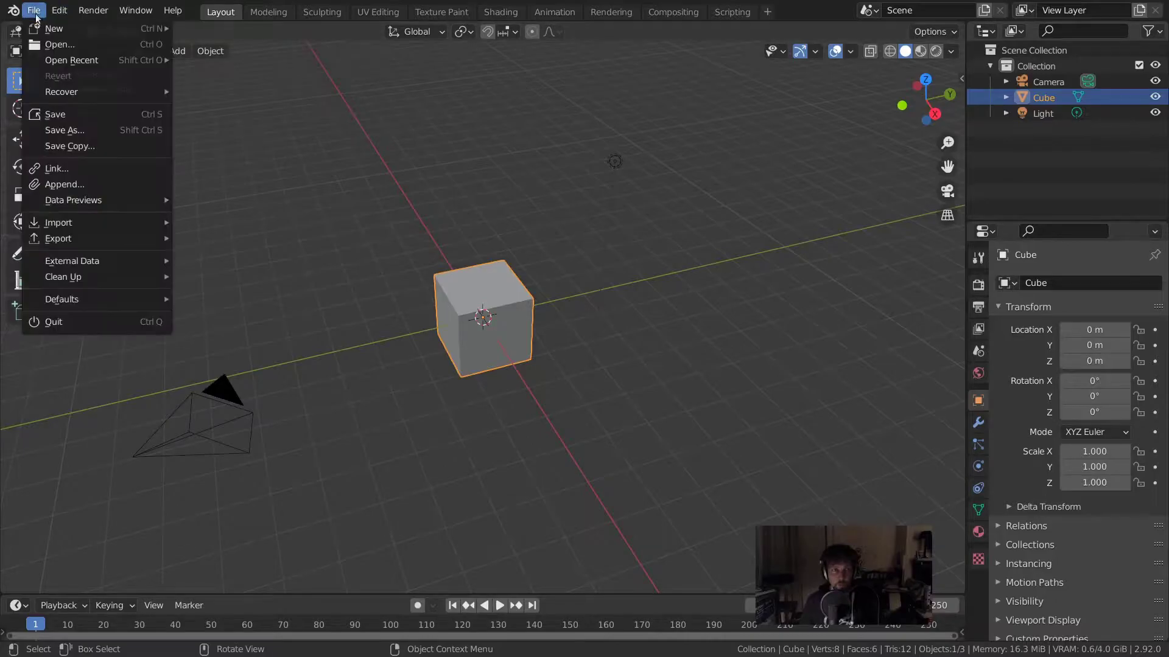
left_click(56, 45)
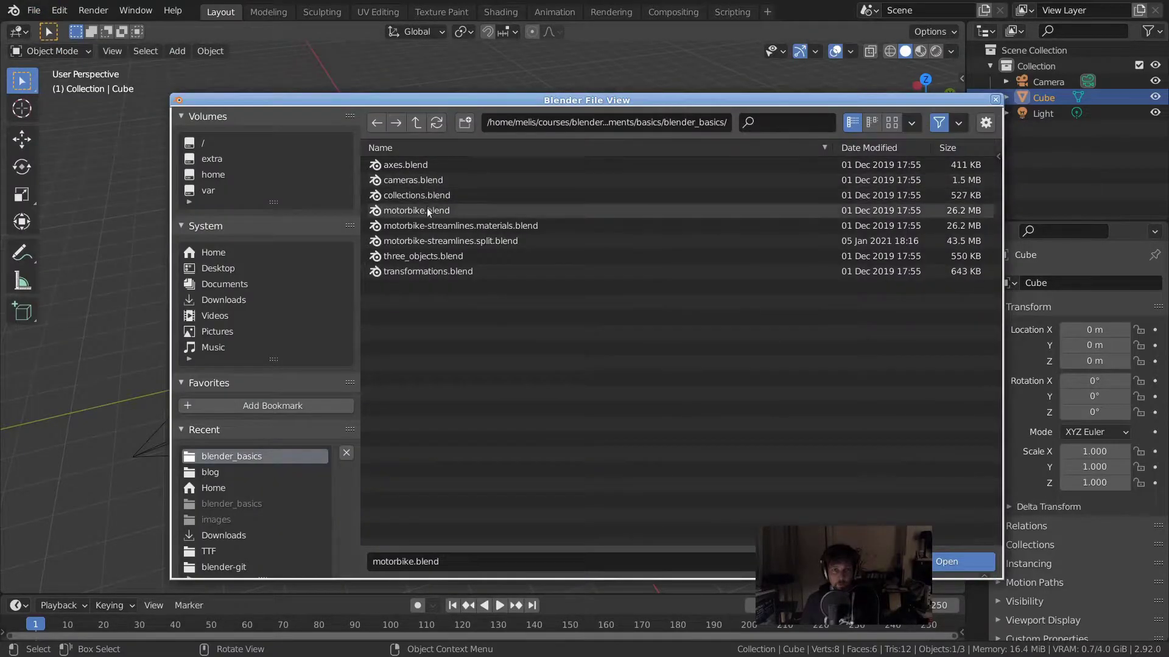
left_click(965, 560)
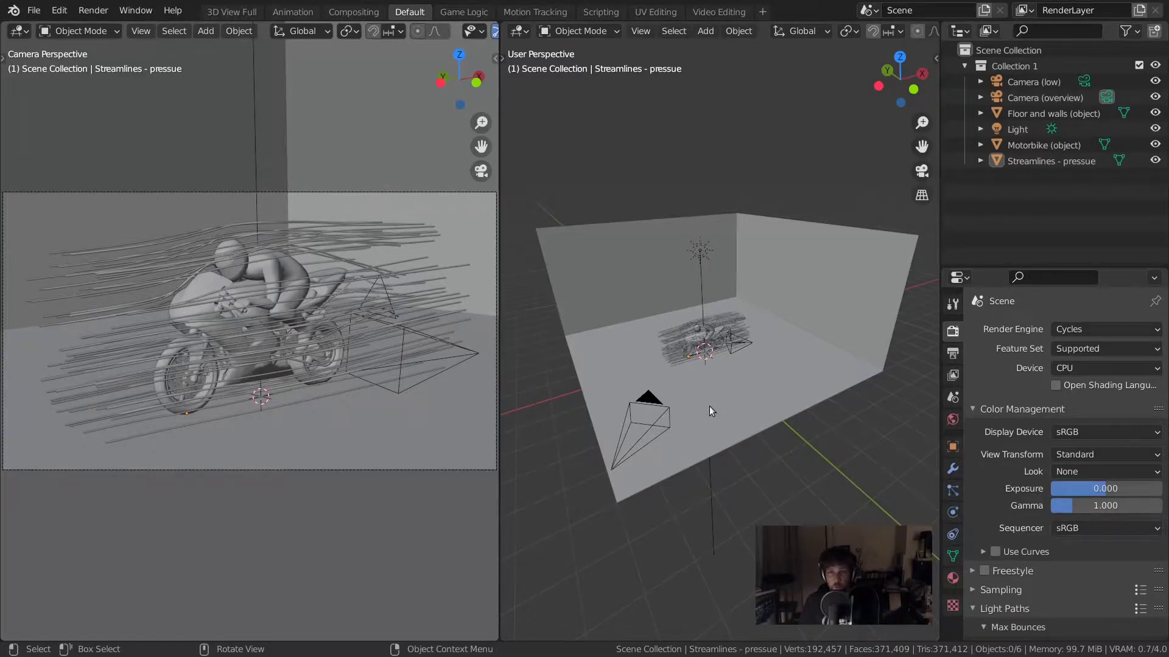
Step: Examine the motorbike scene in the user perspective view by orbiting, zooming, panning and framing the whole scene
mouse_move(749, 396)
middle_mouse_down()
mouse_move(653, 308)
mouse_move(802, 355)
mouse_move(689, 330)
mouse_move(754, 384)
mouse_move(737, 381)
middle_mouse_up()
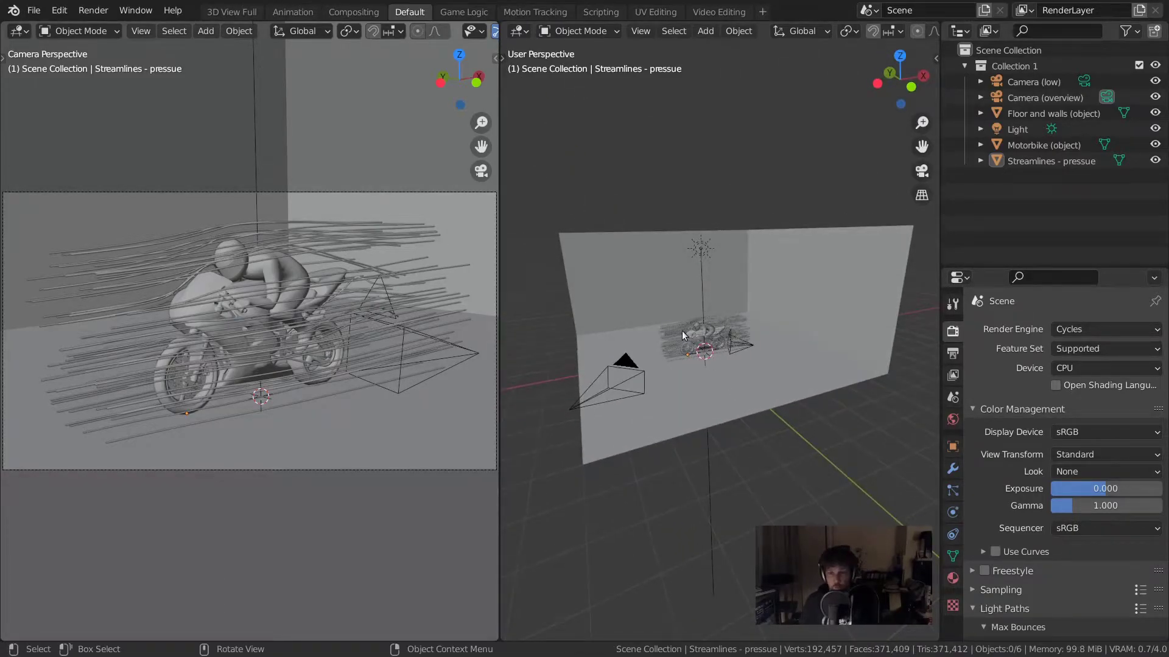
scroll(682, 330, "up", 5)
scroll(681, 331, "down", 5)
key("ctrl")
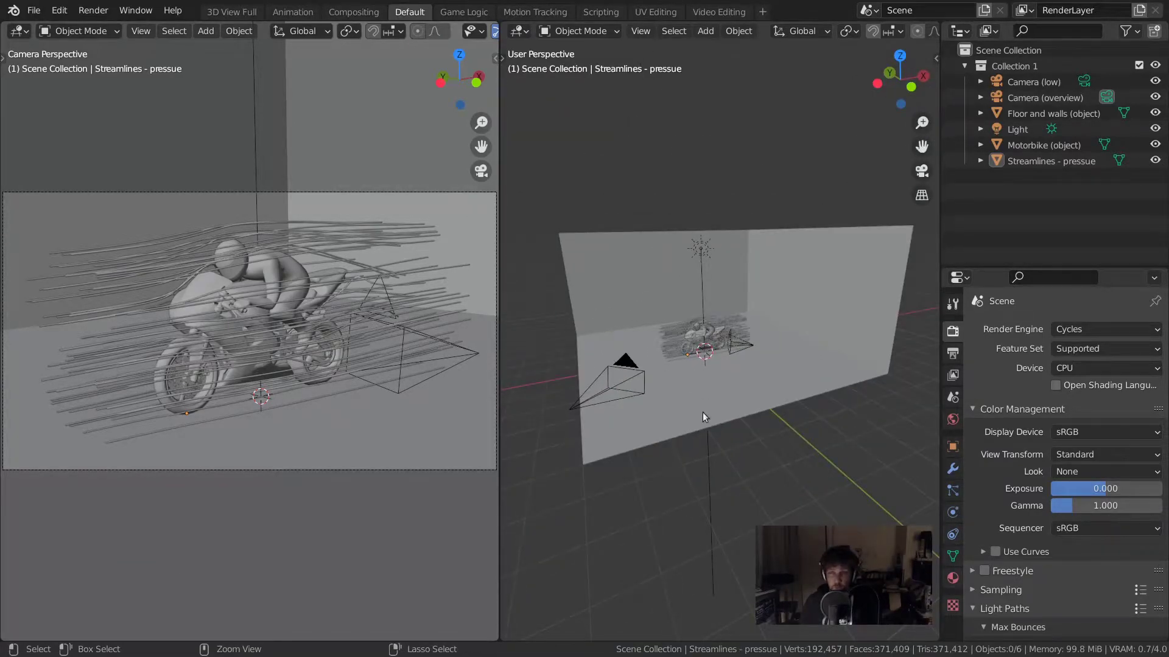
mouse_move(702, 411)
middle_mouse_down("ctrl")
mouse_move(689, 247)
mouse_move(701, 390)
middle_mouse_up("ctrl")
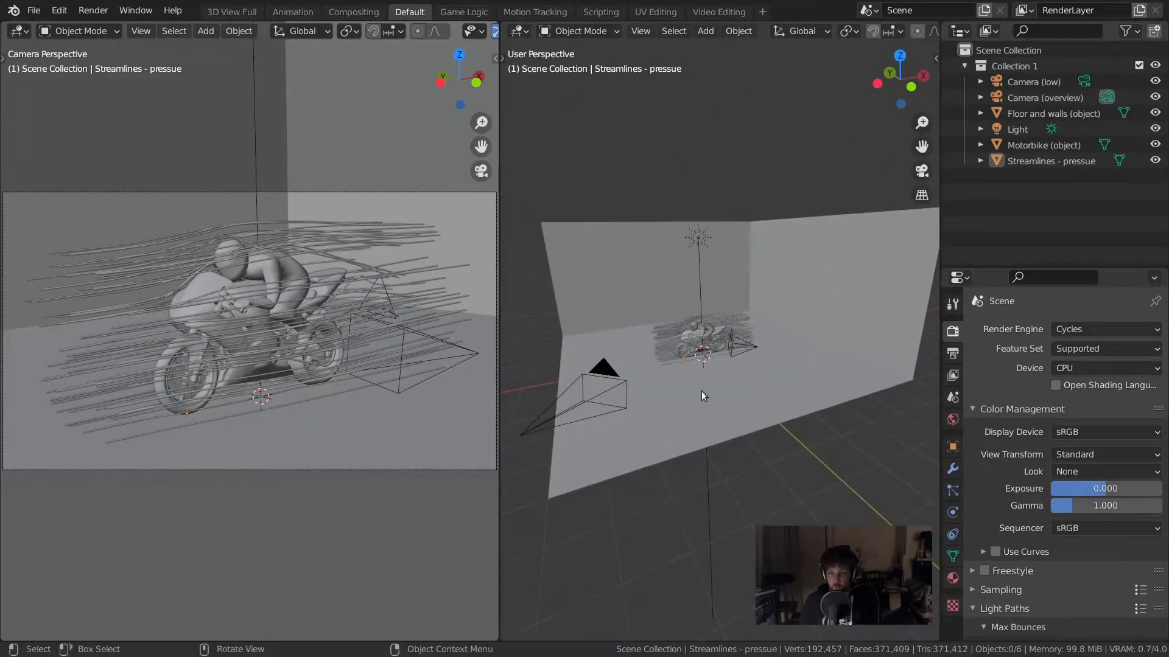
scroll(695, 373, "up", 8)
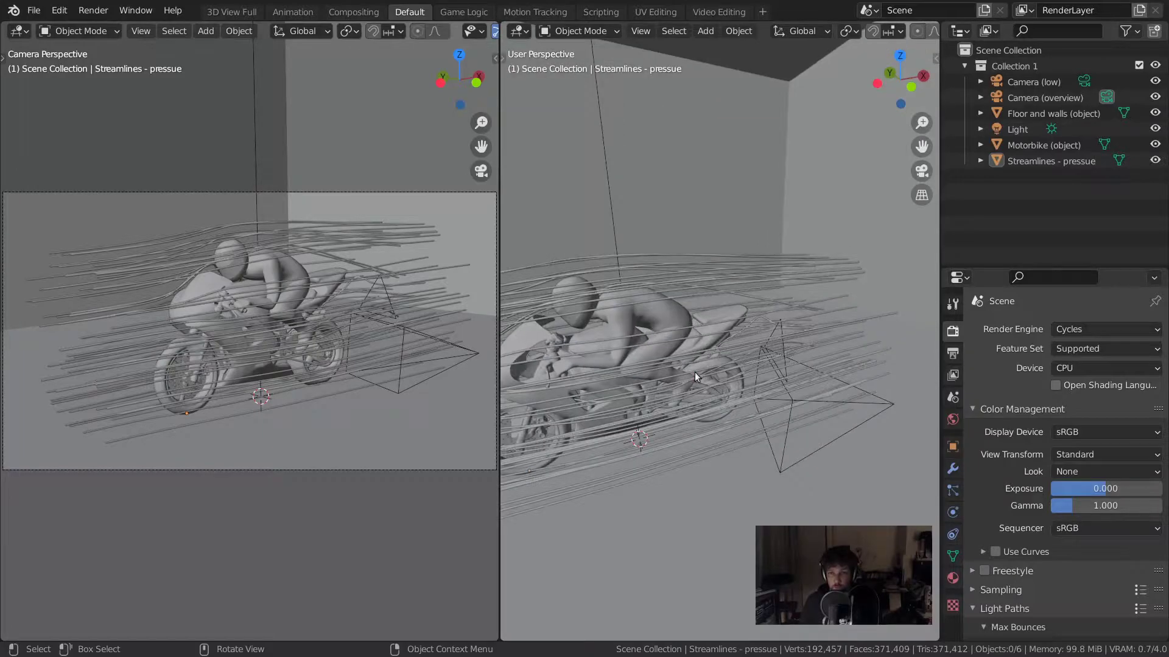
key("Home")
mouse_move(702, 375)
middle_mouse_down("ctrl")
mouse_move(704, 210)
mouse_move(696, 361)
middle_mouse_up("ctrl")
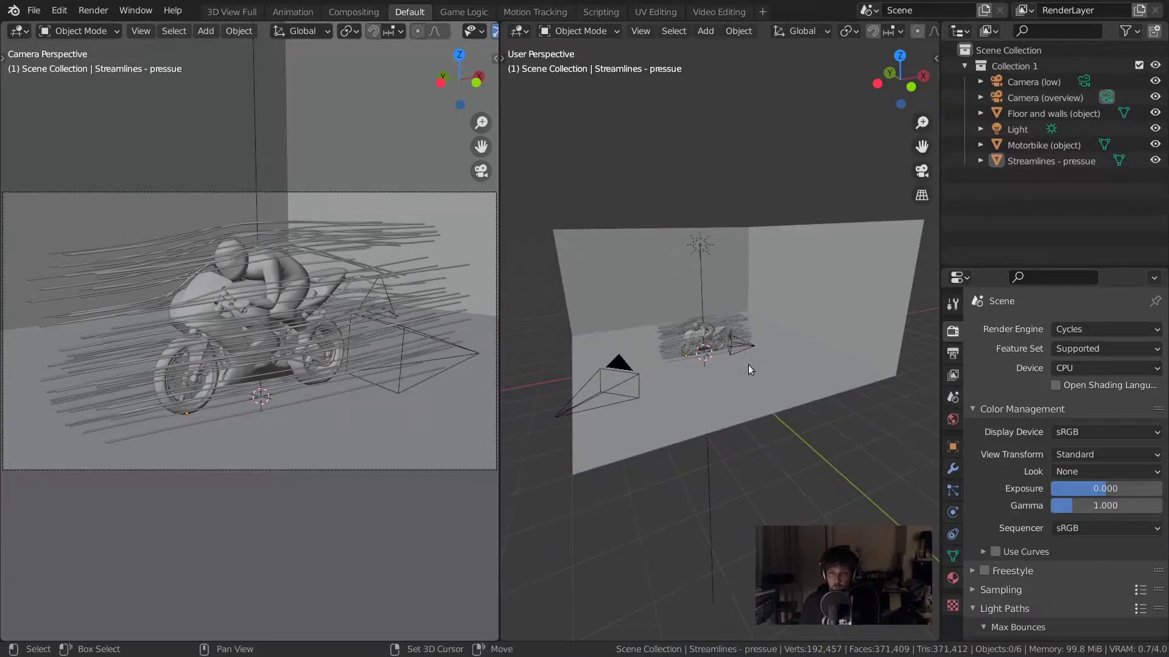
mouse_move(755, 381)
middle_mouse_down("shift")
mouse_move(684, 386)
mouse_move(743, 391)
mouse_move(751, 339)
mouse_move(737, 425)
mouse_move(748, 378)
middle_mouse_up("shift")
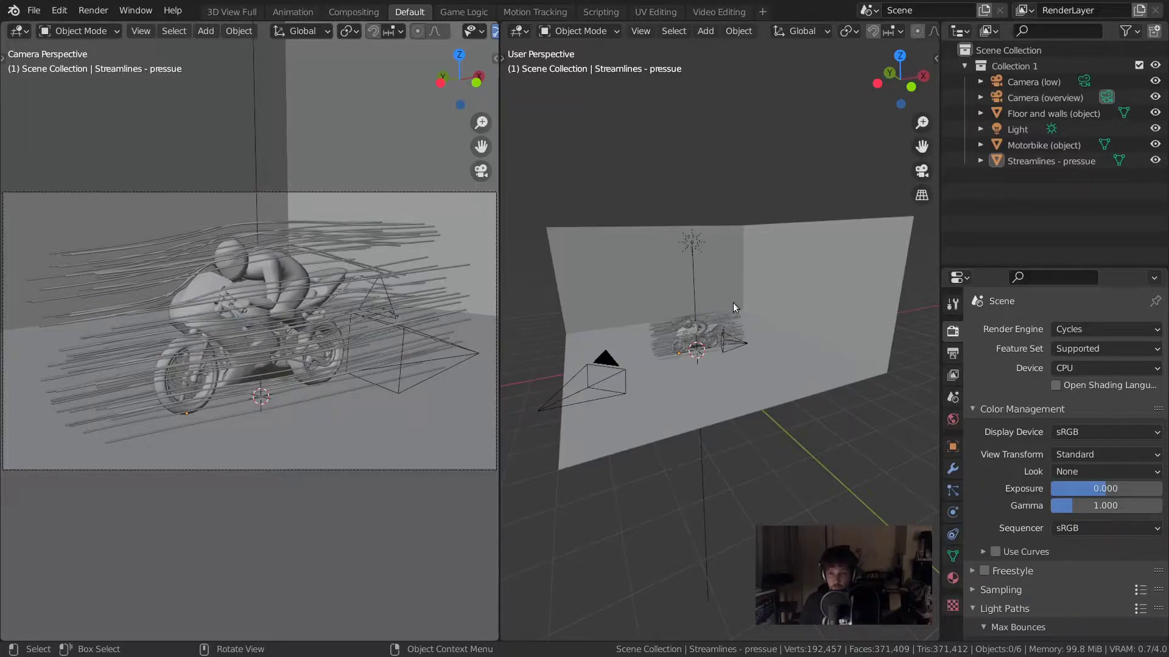
Step: Inspect the motorbike up close in the user and camera perspective views, and look through the scene's render properties
scroll(701, 330, "up", 5)
scroll(701, 331, "down", 5)
scroll(701, 330, "up", 5)
scroll(701, 331, "down", 5)
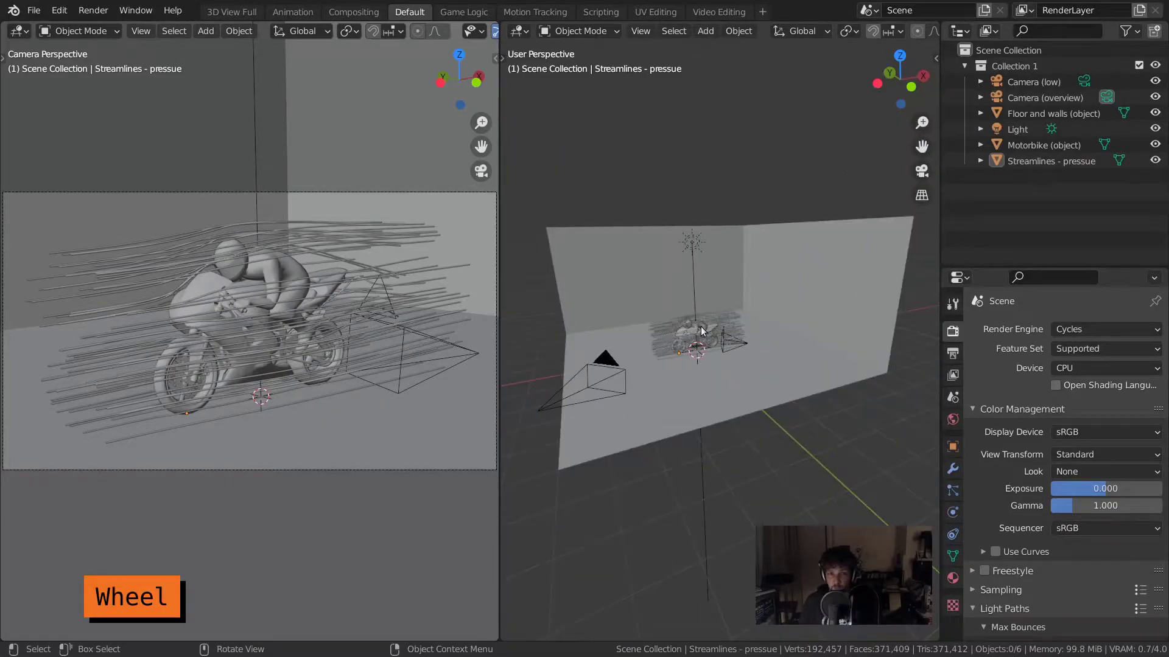
scroll(254, 325, "up", 5)
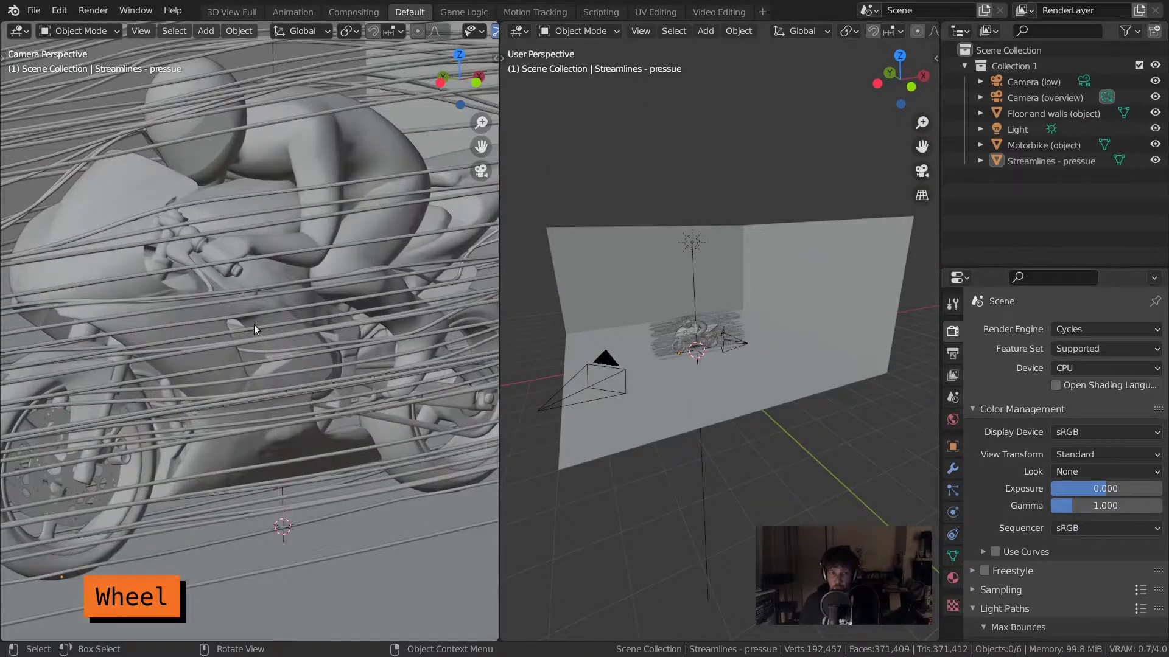
scroll(254, 324, "down", 5)
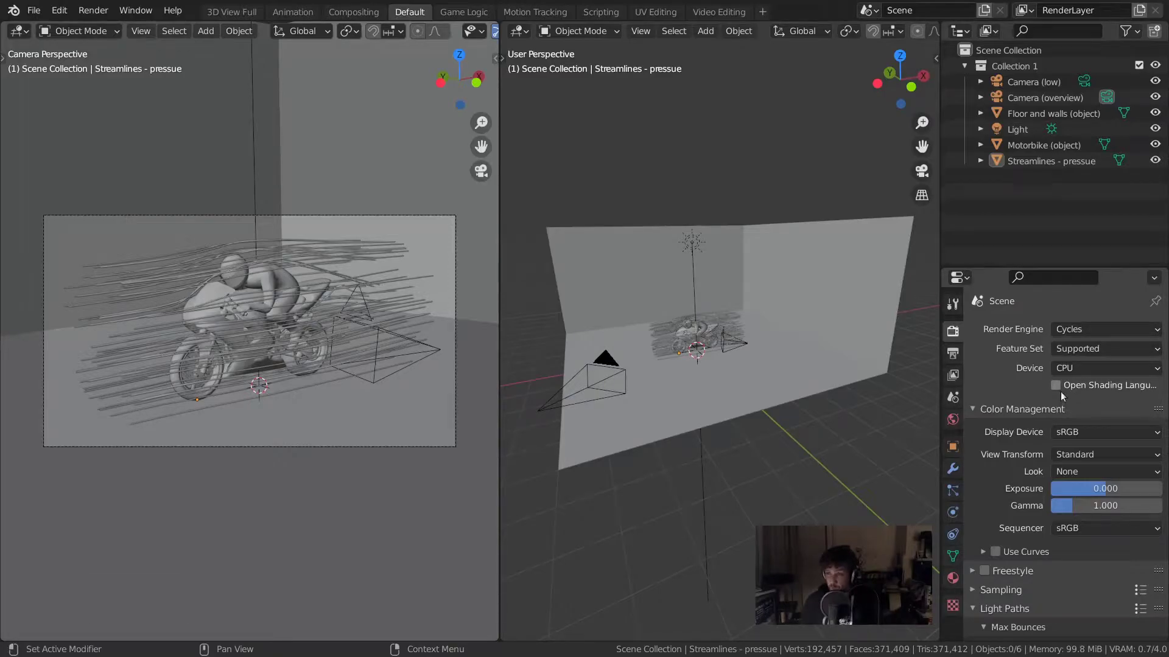
scroll(1061, 396, "down", 10)
scroll(1060, 396, "up", 10)
scroll(1059, 393, "down", 10)
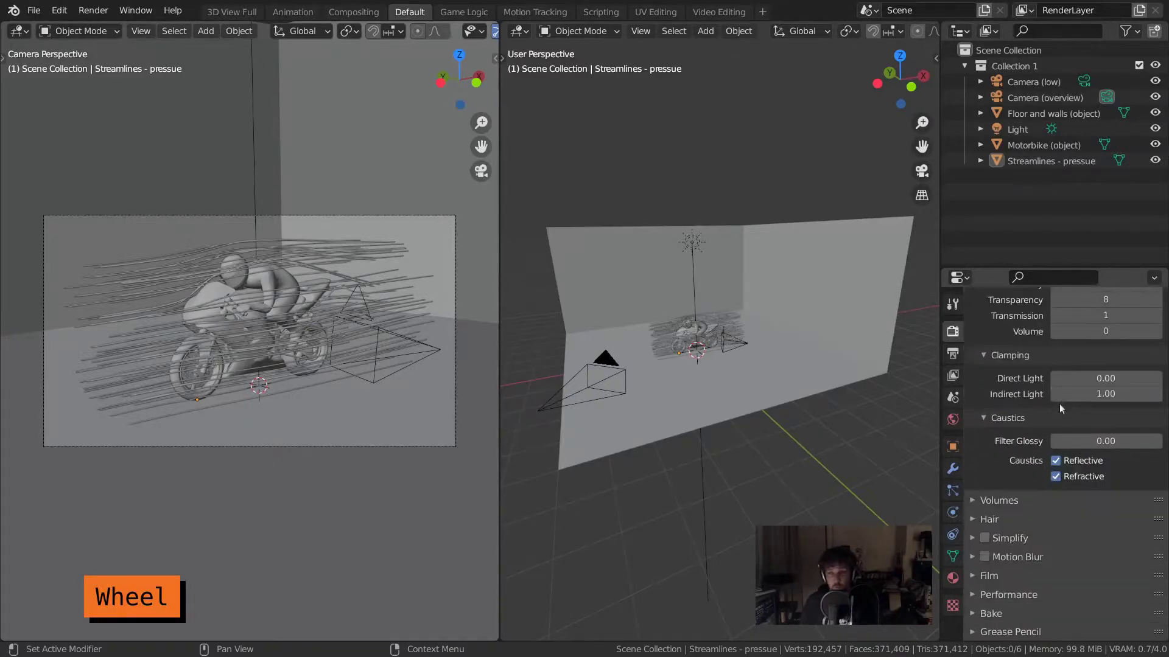
scroll(1060, 390, "up", 10)
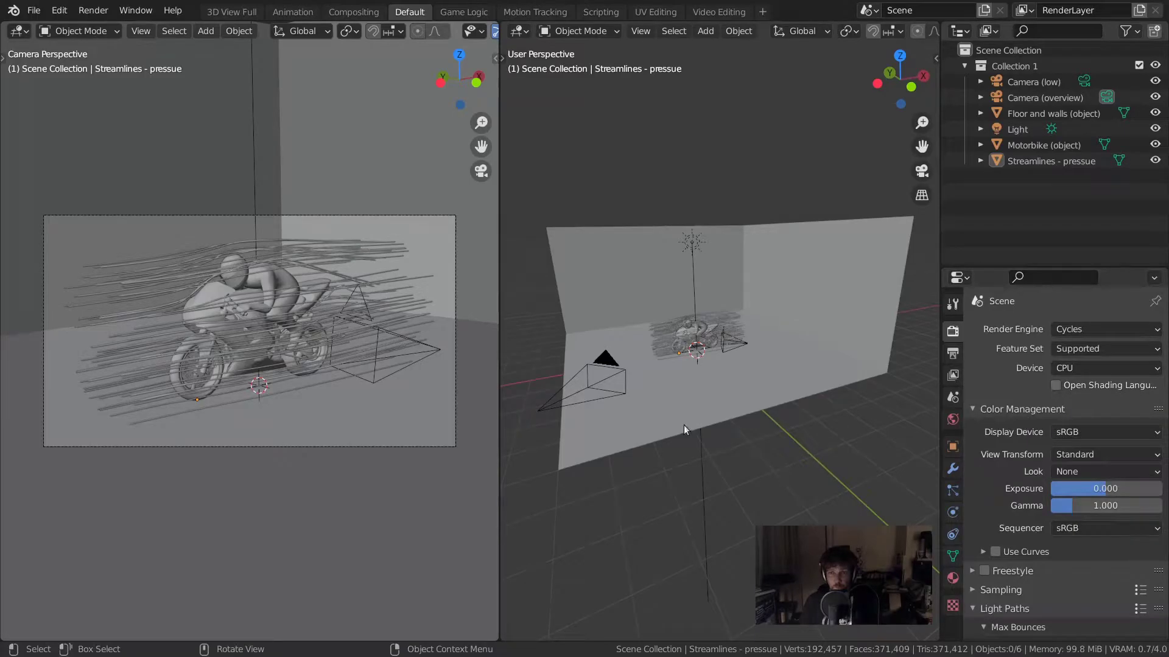
Step: View the motorbike and its streamlines up close from the front, and frame the whole scene again from the camera side
middle_click_drag(684, 425, 684, 416)
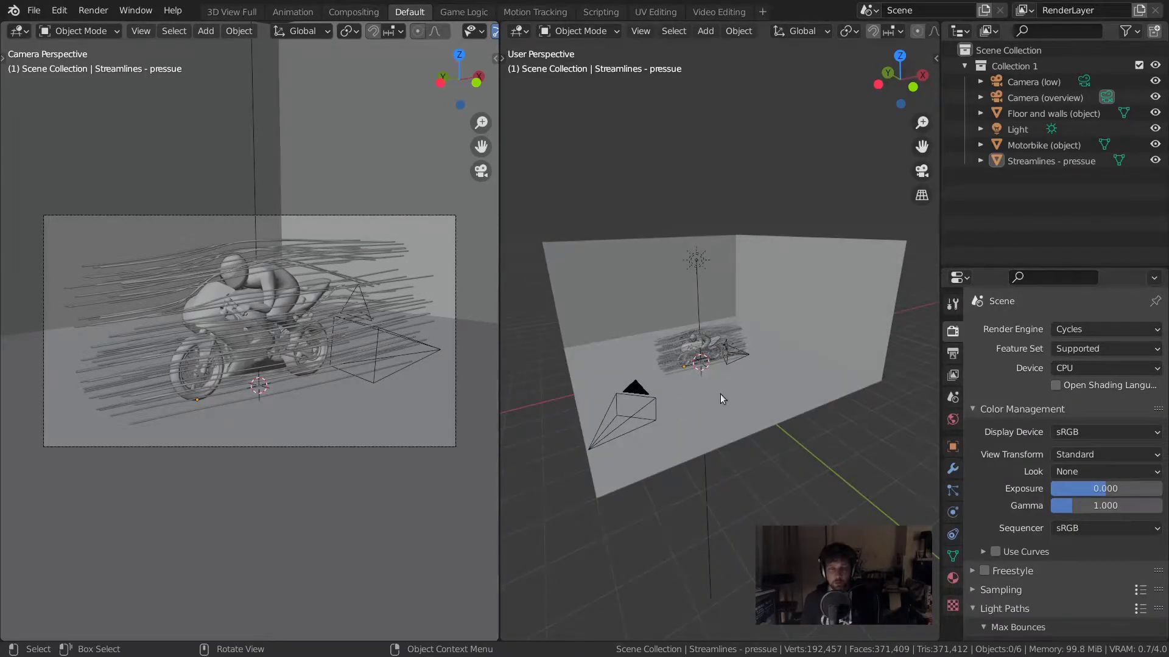
scroll(673, 332, "up", 6)
middle_click_drag(578, 399, 783, 304)
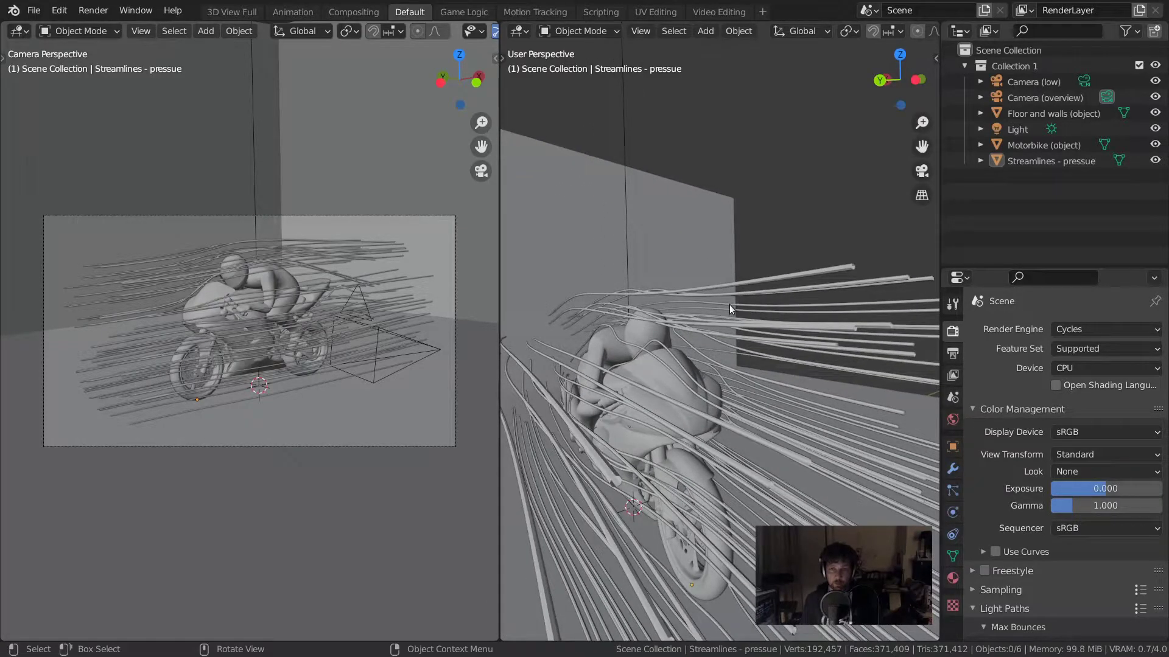
key("Home")
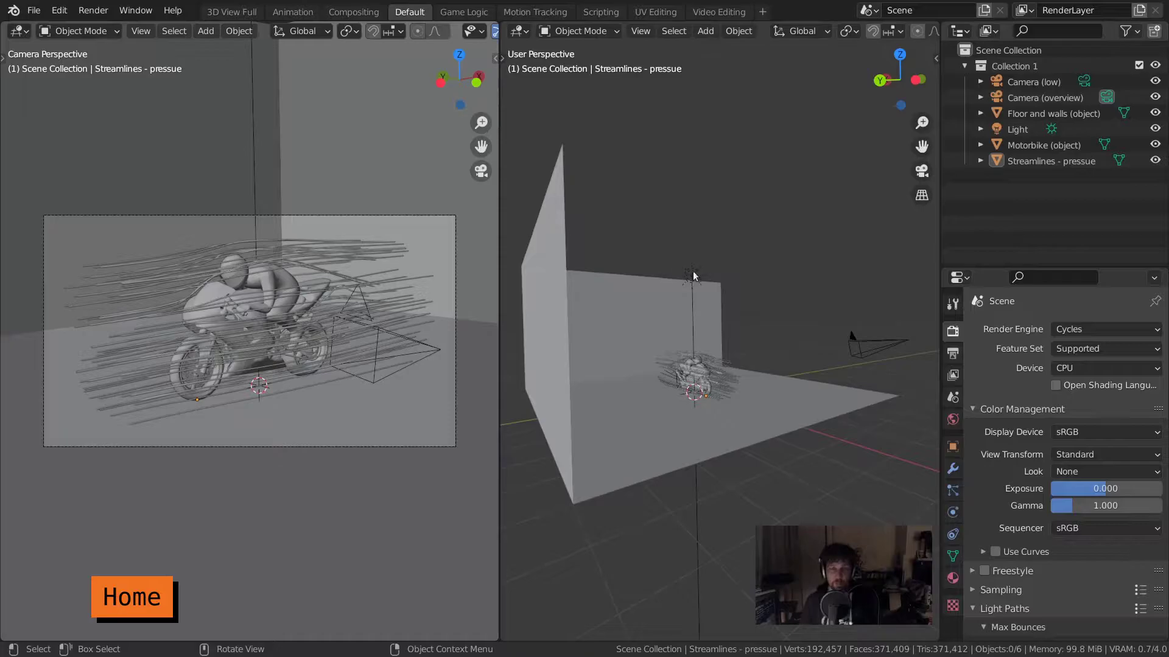
middle_click_drag(798, 313, 625, 333)
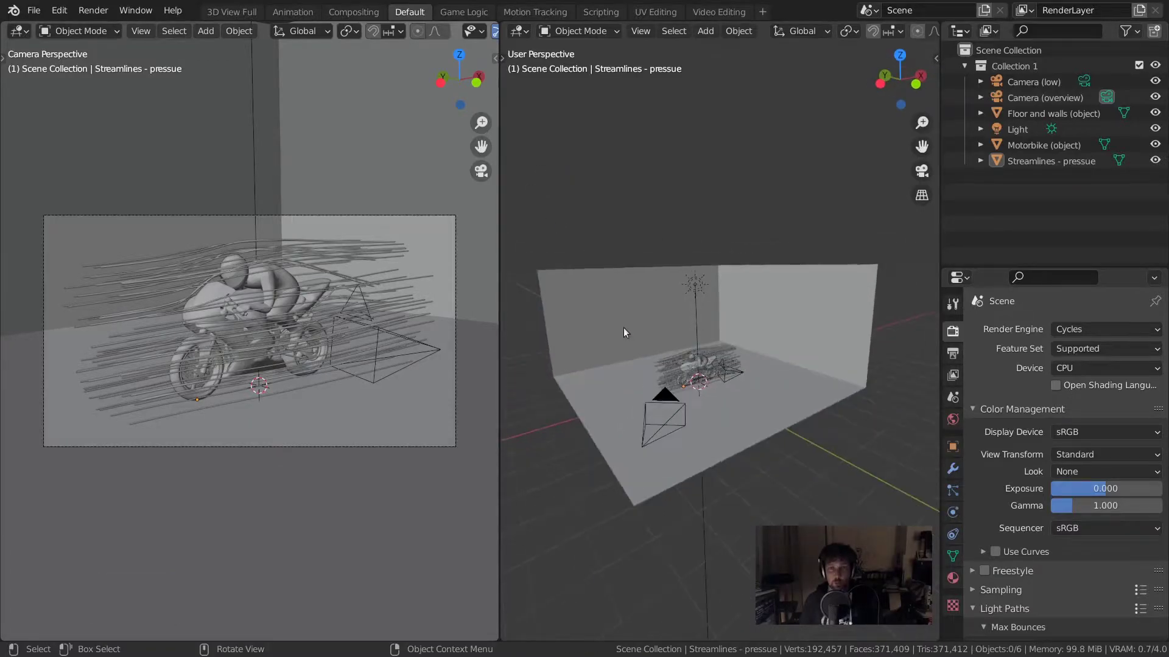
Step: Select the Camera (overview) object in the user perspective view and render the scene as an image
mouse_move(760, 396)
middle_mouse_down()
mouse_move(713, 391)
mouse_move(746, 392)
middle_mouse_up()
left_click(639, 401)
middle_click_drag(639, 402, 586, 527)
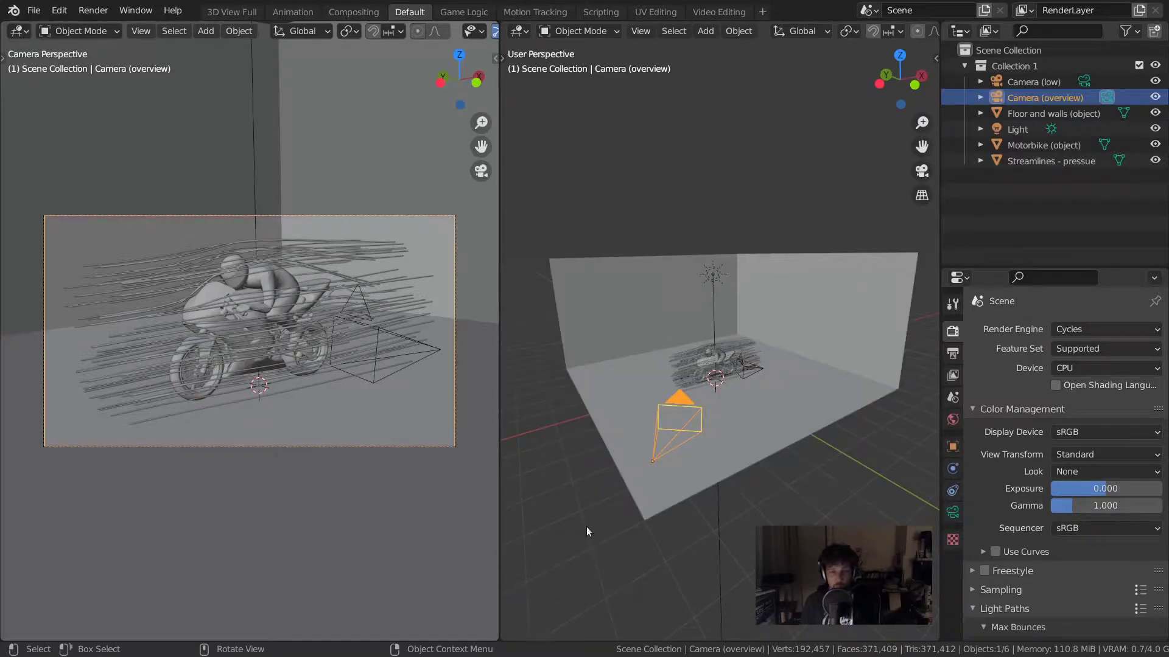
key("F12")
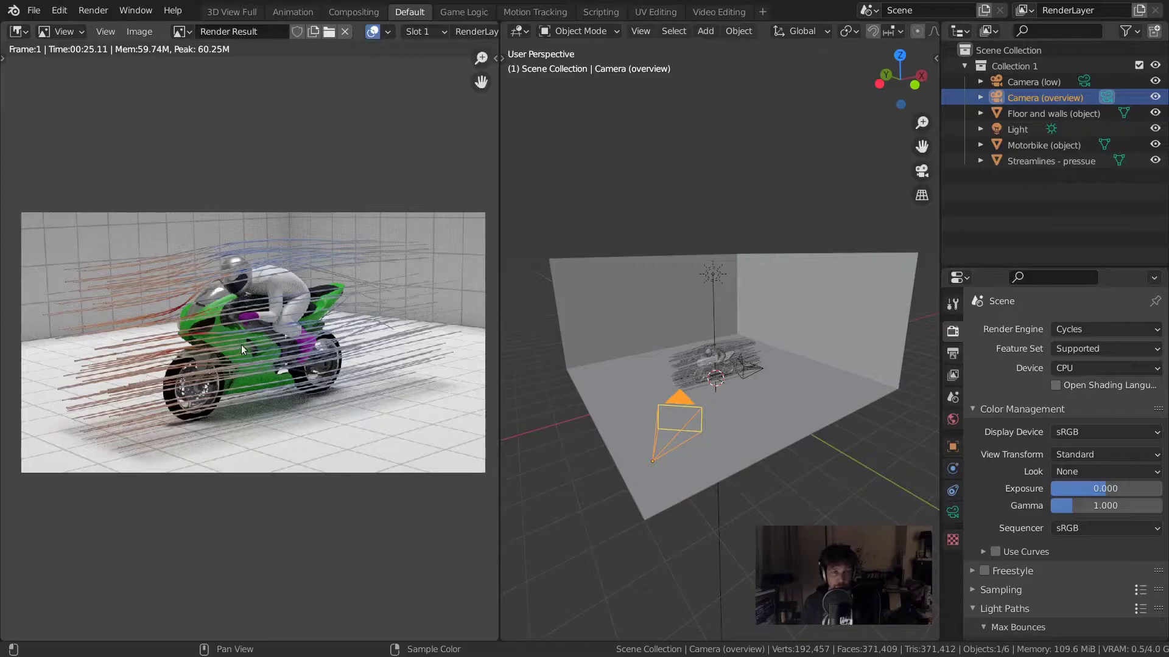
Step: Examine the rendered image at pixel level around the motorbike's green fairing
middle_click_drag(241, 344, 238, 343)
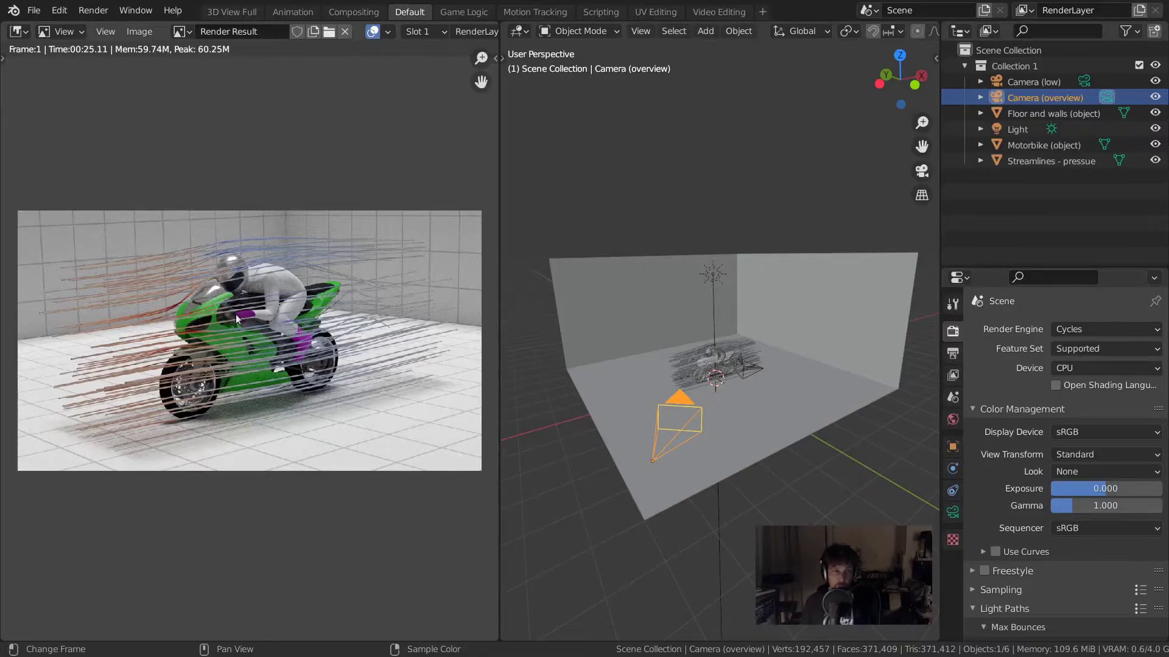
scroll(235, 315, "up", 15)
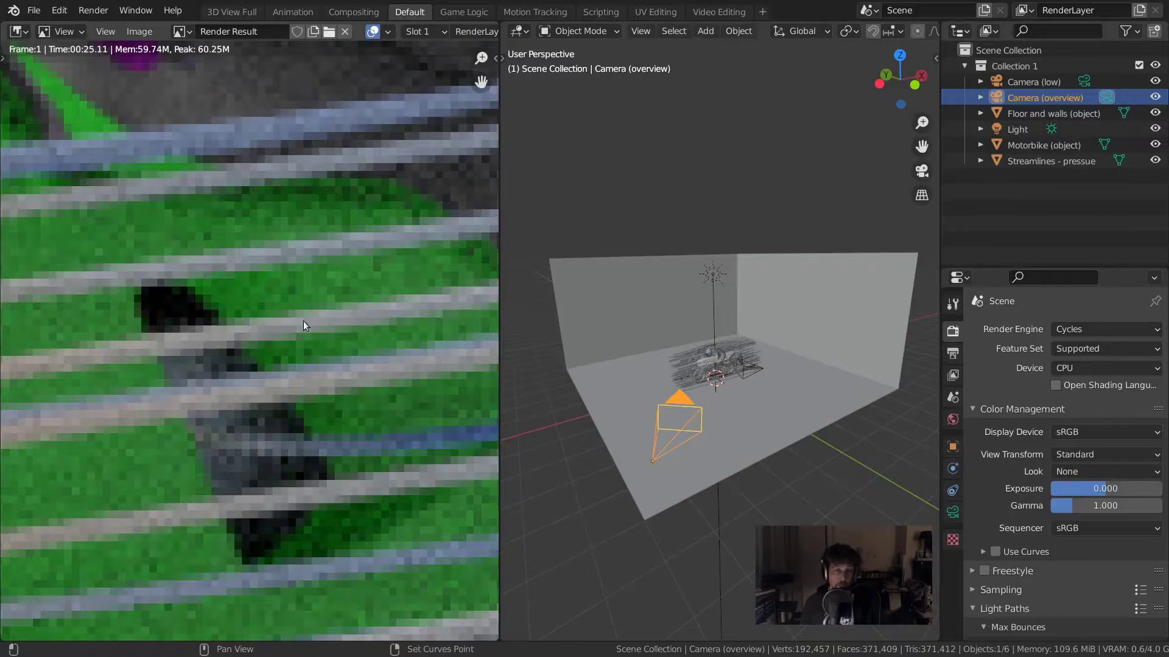
scroll(244, 323, "up", 3)
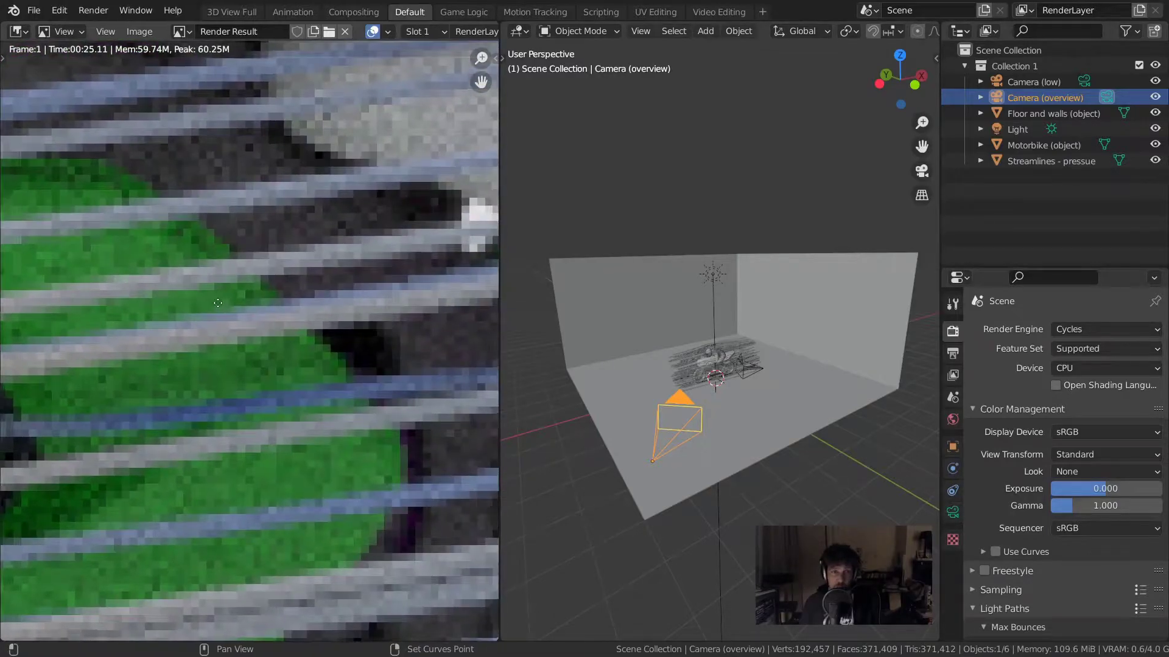
scroll(94, 320, "down", 3)
middle_click_drag(2, 476, 178, 345)
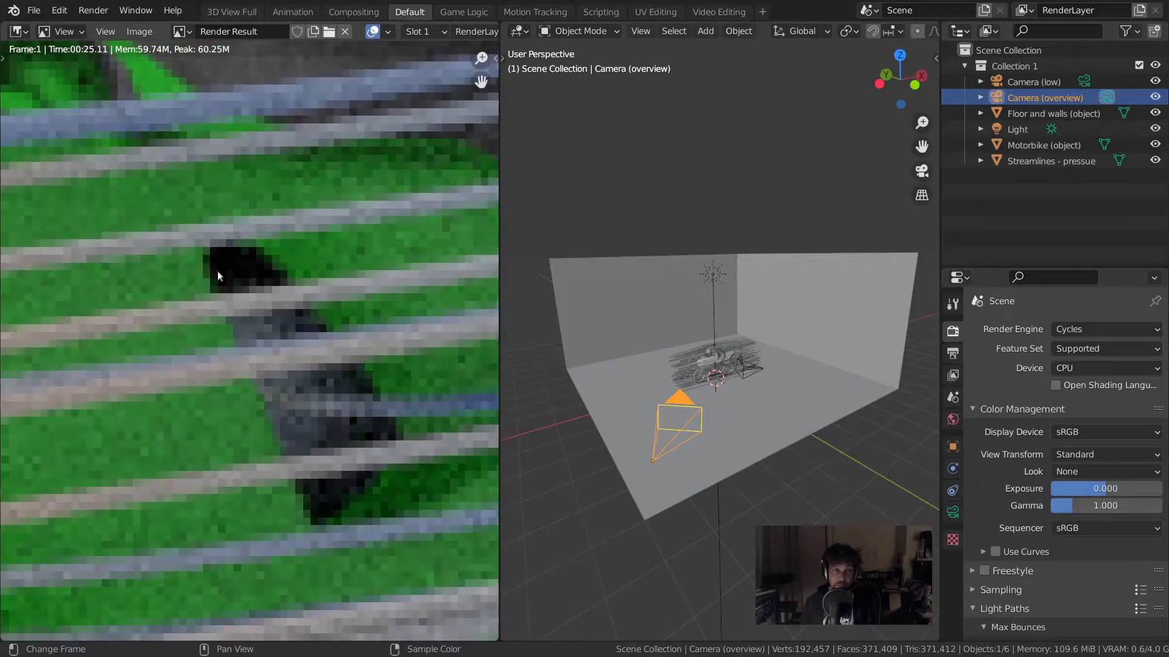
Step: Sample pixel colours on the rendered fairing, and fit the whole render result in view at a larger size
right_click(207, 259)
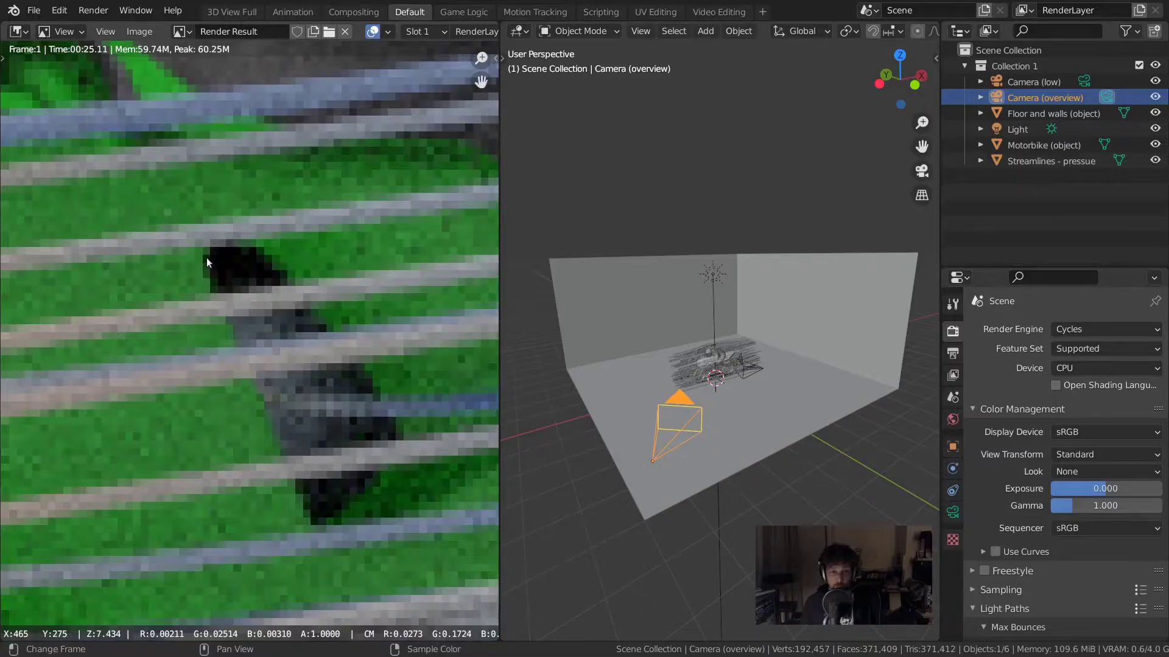
right_click_drag(207, 257, 207, 361)
key("Home")
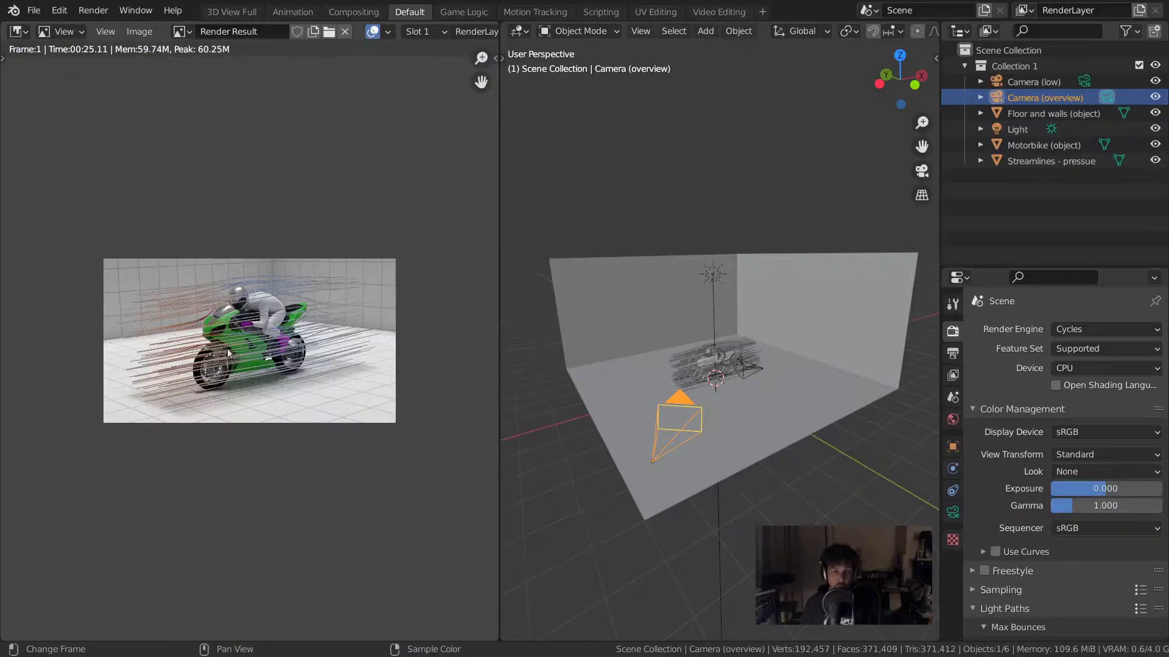
scroll(230, 337, "up", 2)
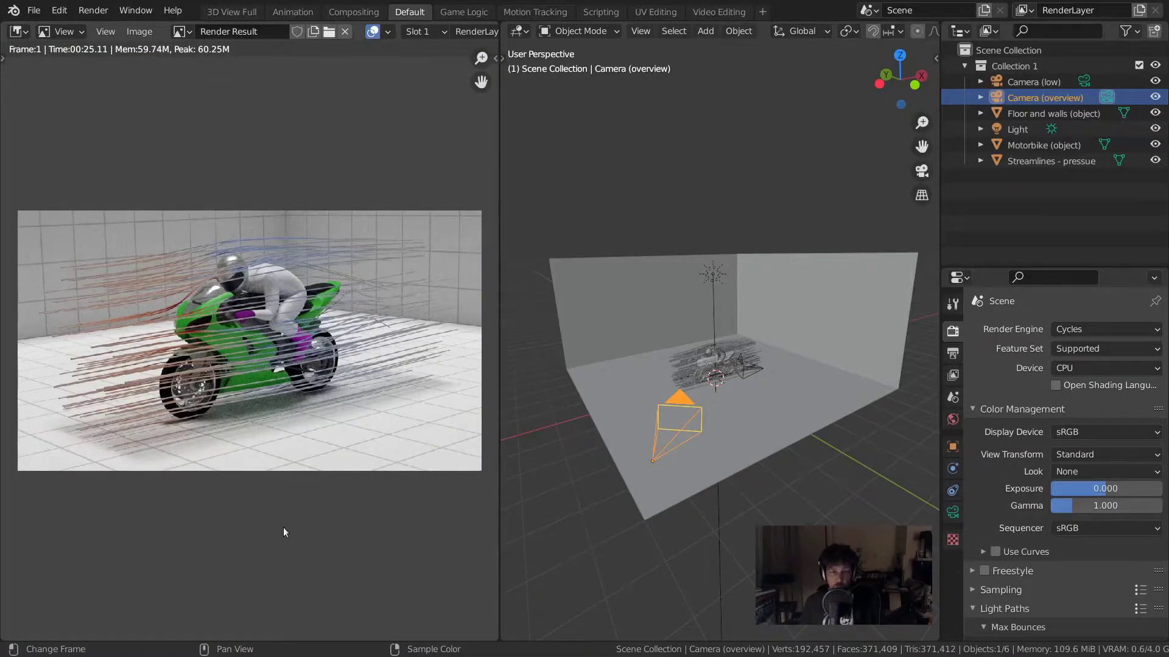
Step: Compare the 3D camera view with the rendered image by hiding and showing the render result repeatedly
key("Escape")
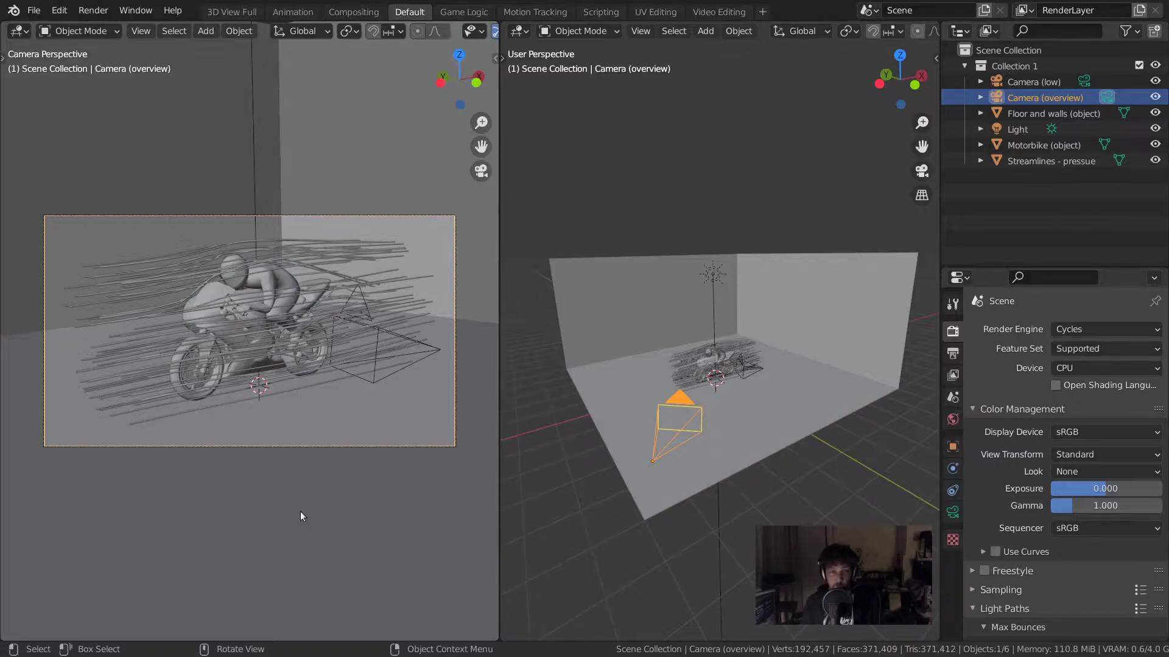
key("F11")
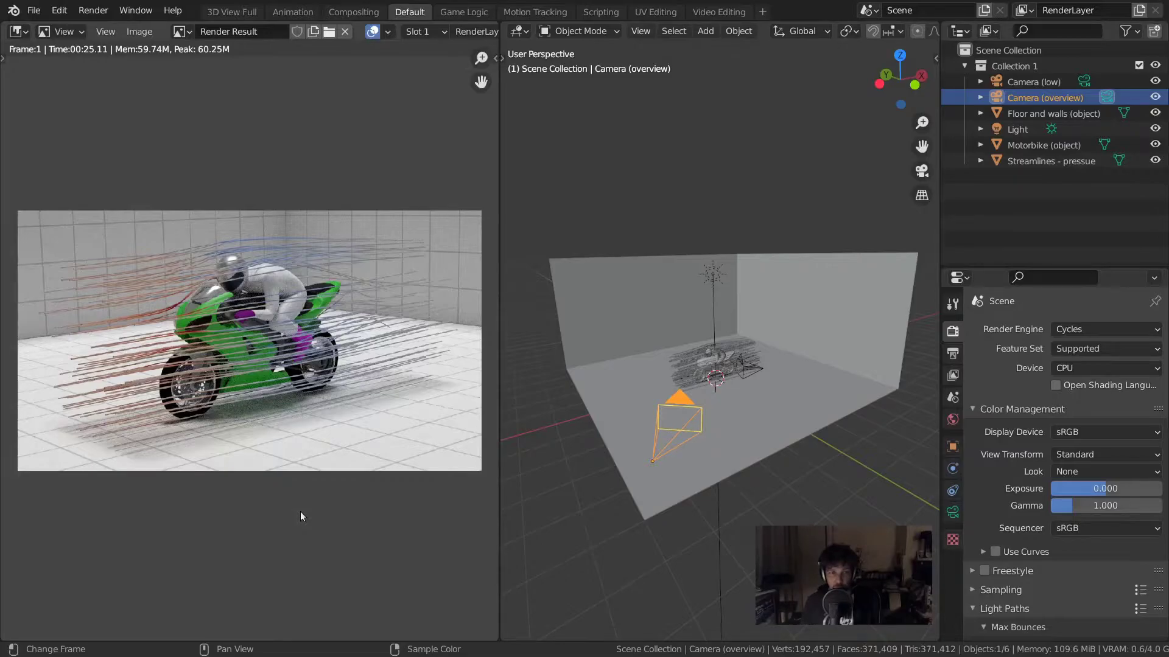
key("F11")
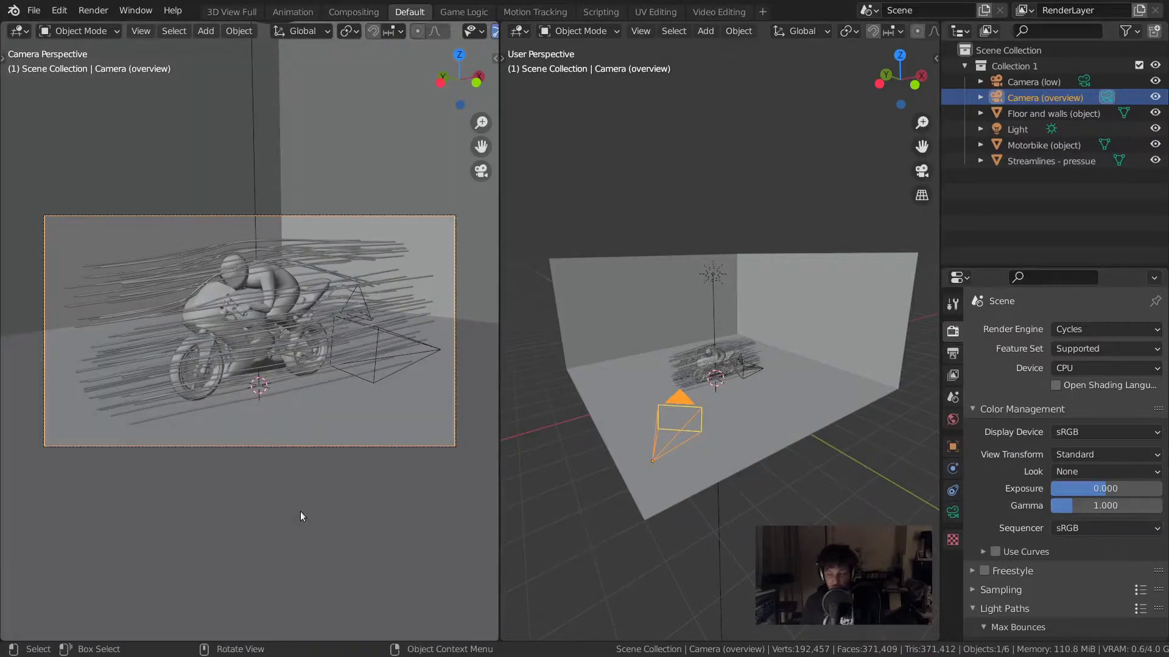
key("F11")
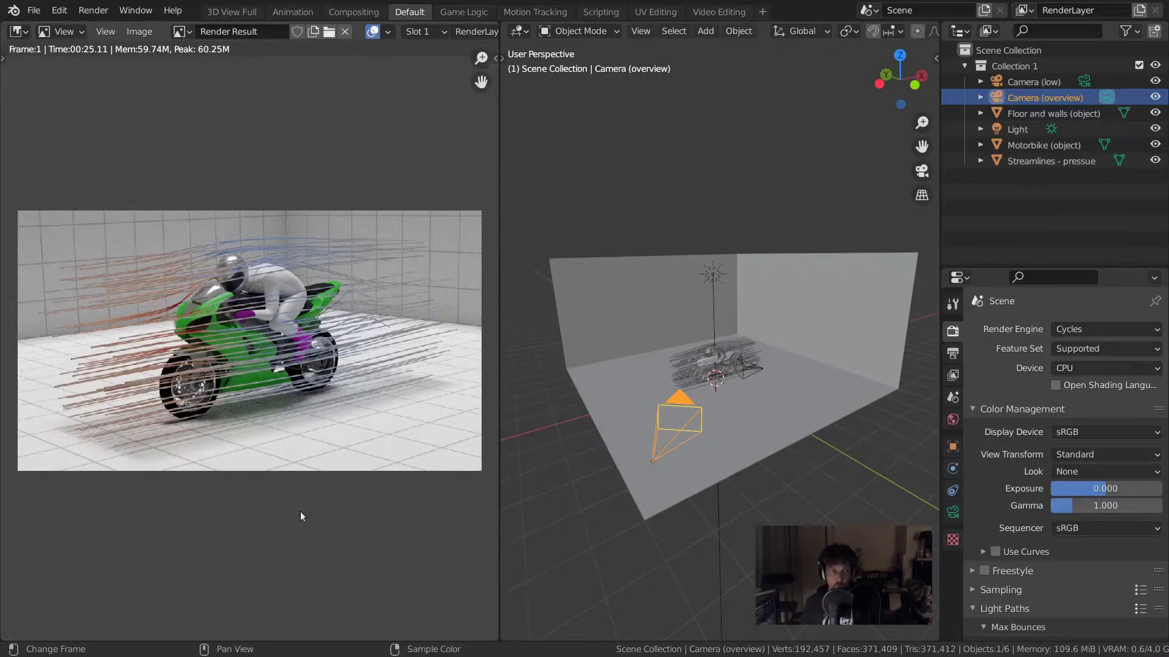
Step: Look over the file format, colour and compression options for saving the rendered image, and leave without saving
left_click(140, 34)
left_click(139, 31)
left_click(163, 130)
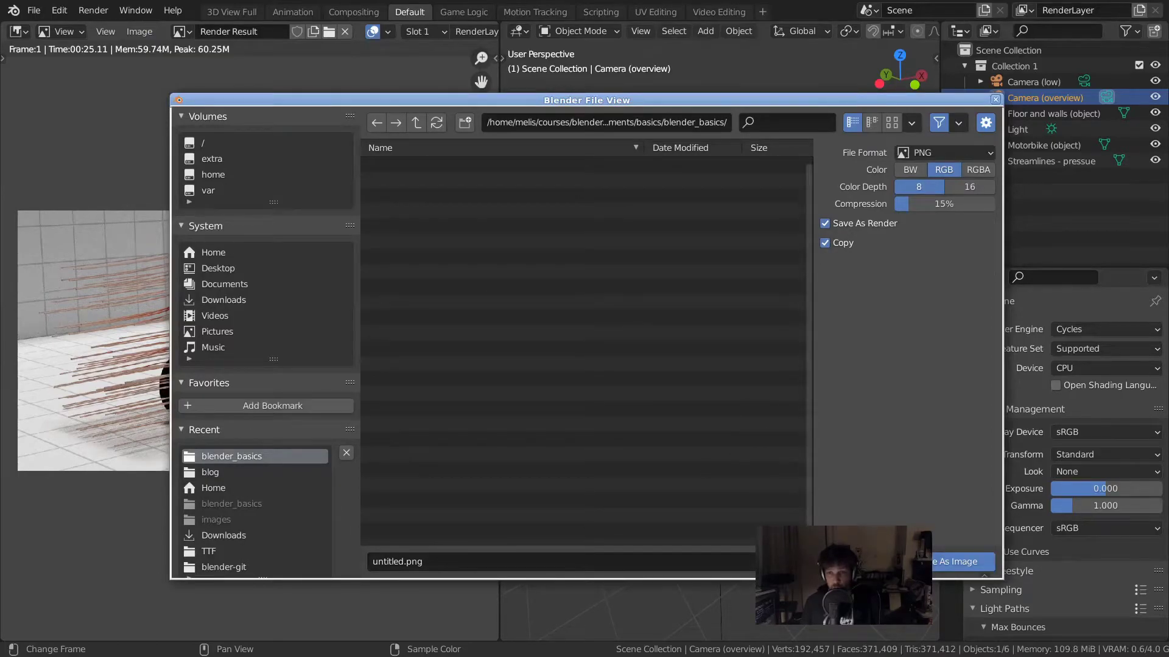
key("Escape")
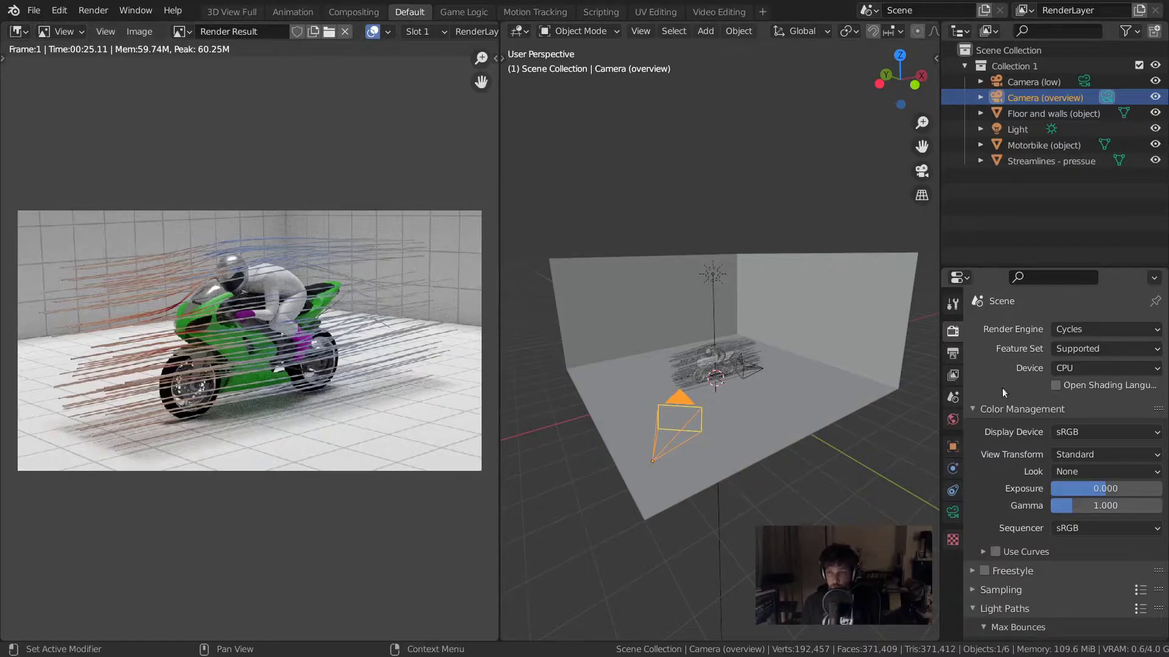
Step: Set the Cycles render device to GPU Compute, render the image again and return to the camera view
left_click(1100, 369)
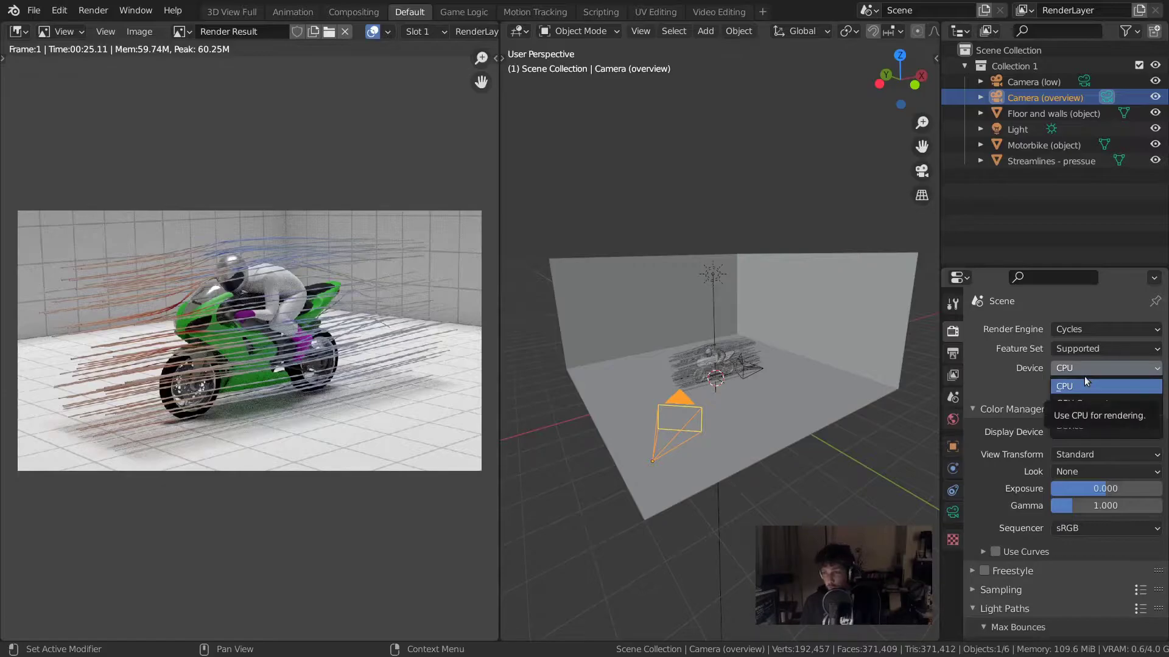
left_click(1082, 404)
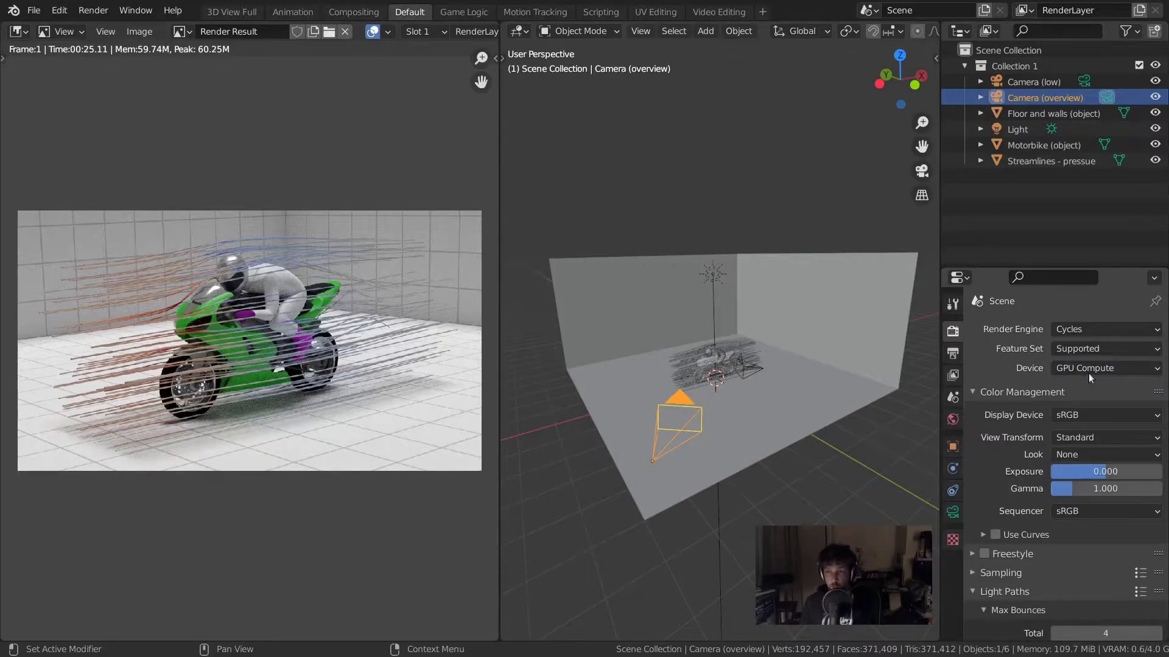
key("F12")
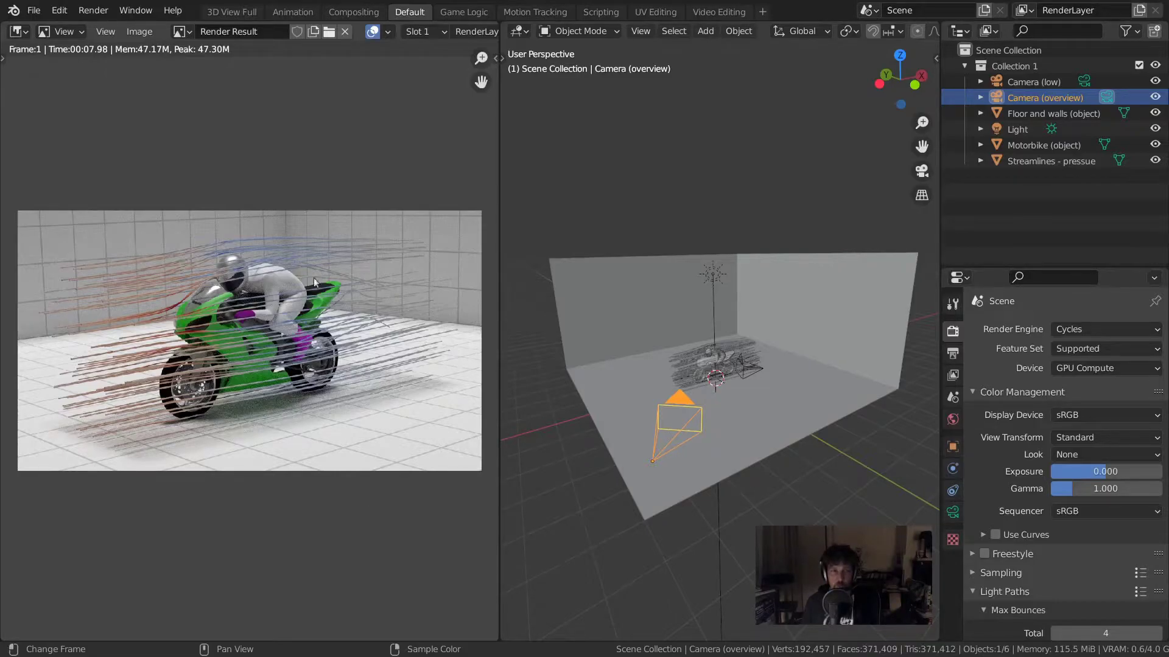
key("Escape")
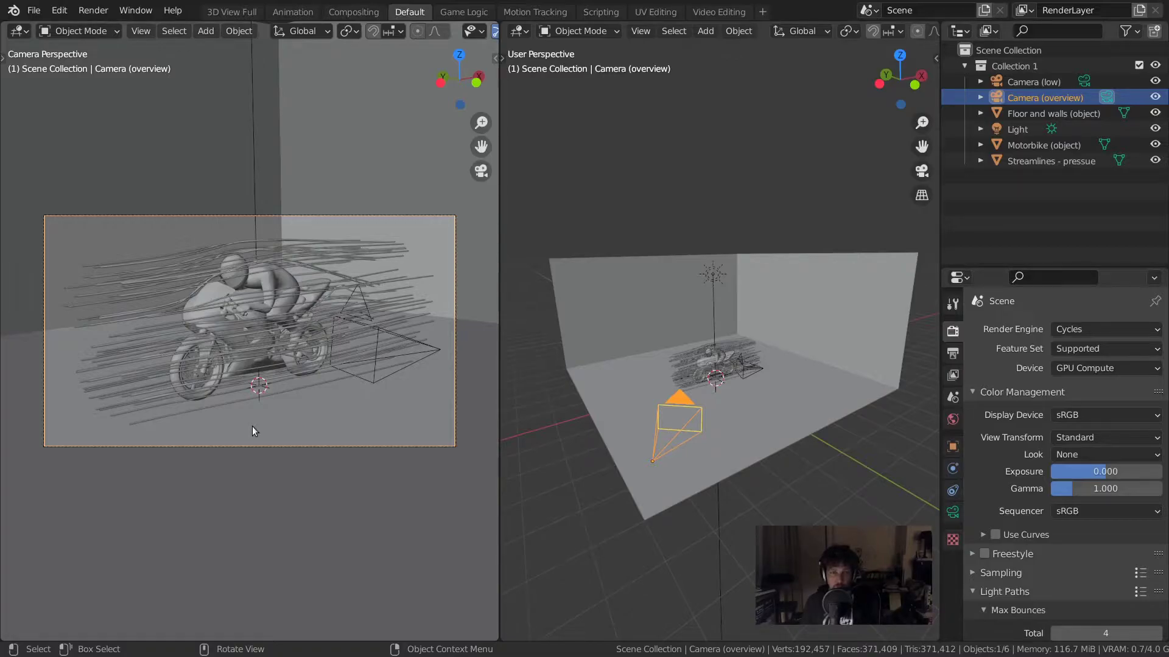
Step: Show the camera view in Rendered shading, frame the selected streamlines from a free perspective and deselect everything
key("z")
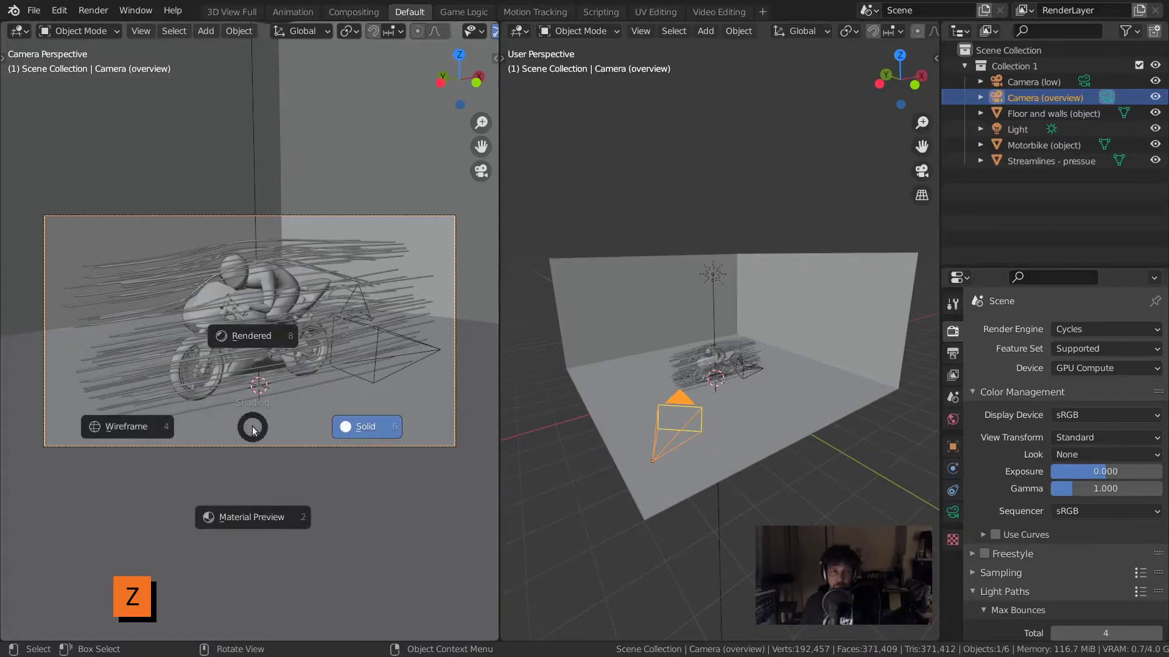
left_click(249, 337)
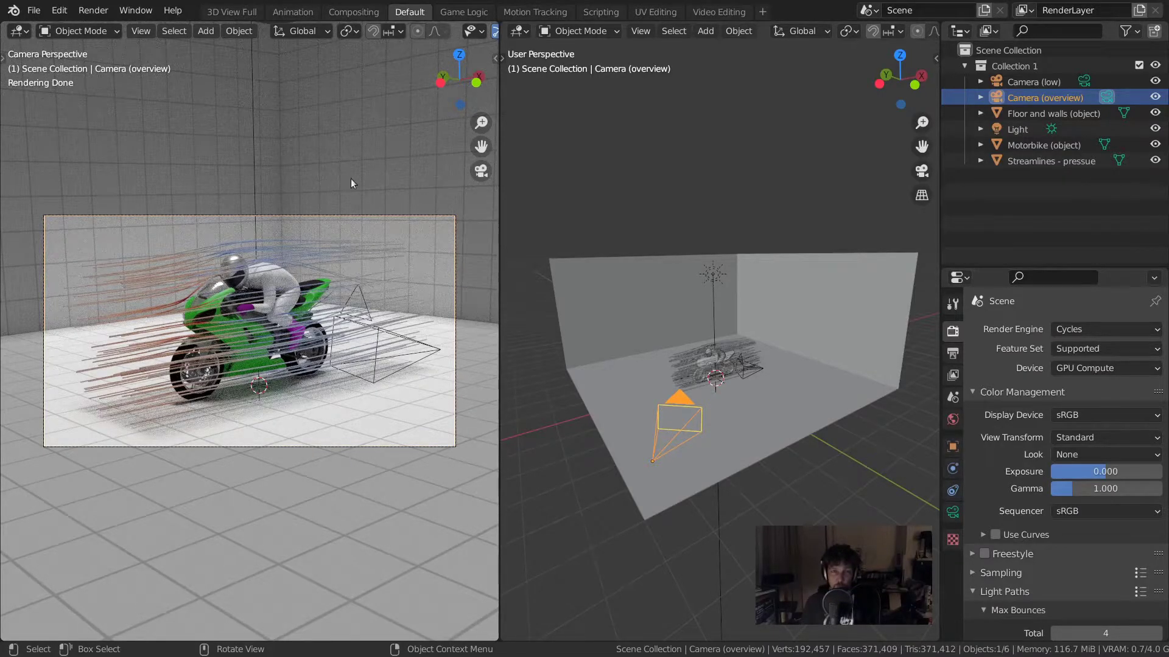
left_click(260, 372)
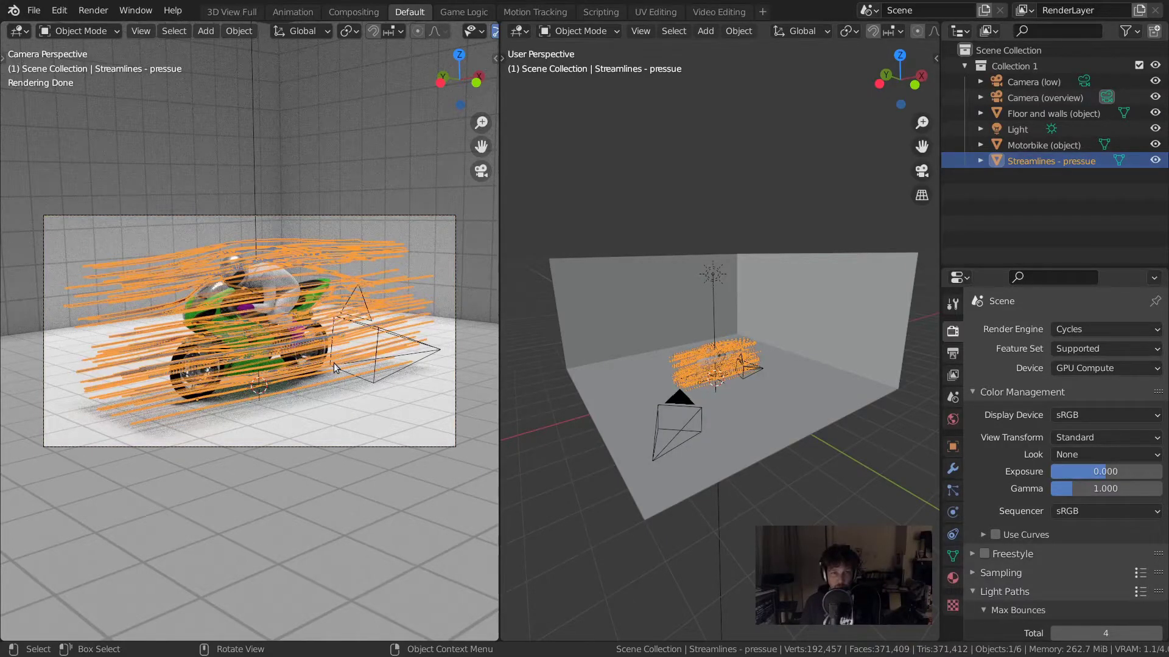
key("KP_Decimal")
middle_click_drag(333, 363, 214, 368)
key("alt+a")
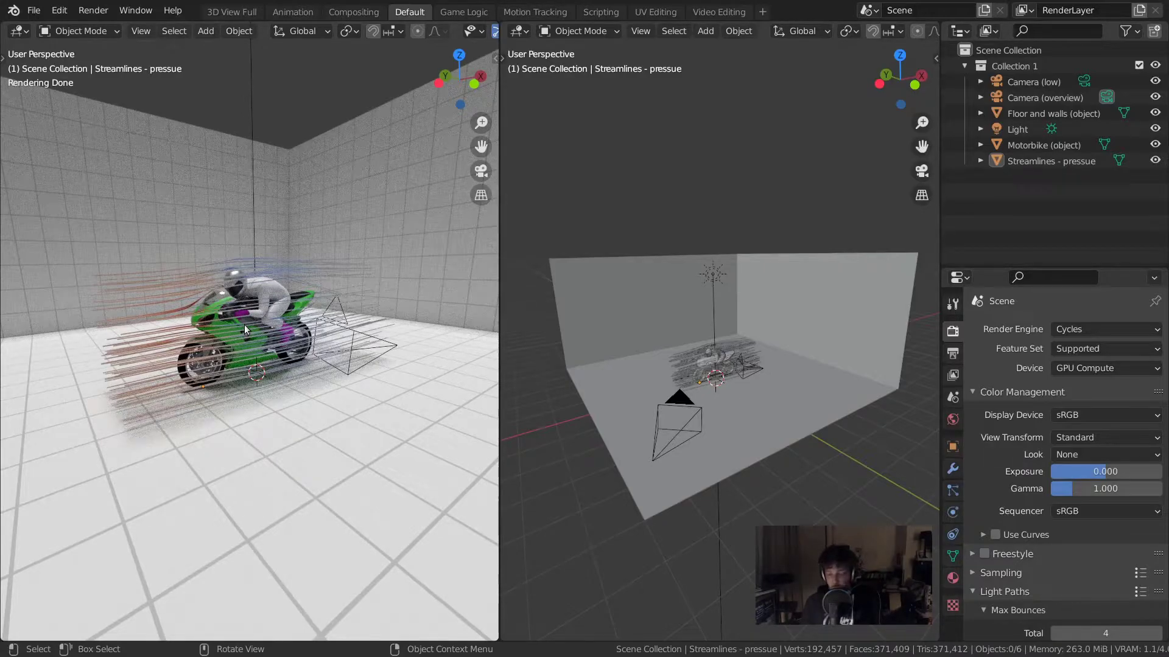
Step: Compare Solid and Rendered shading of the motorbike from a raised angle, finishing in Solid shading
key("z")
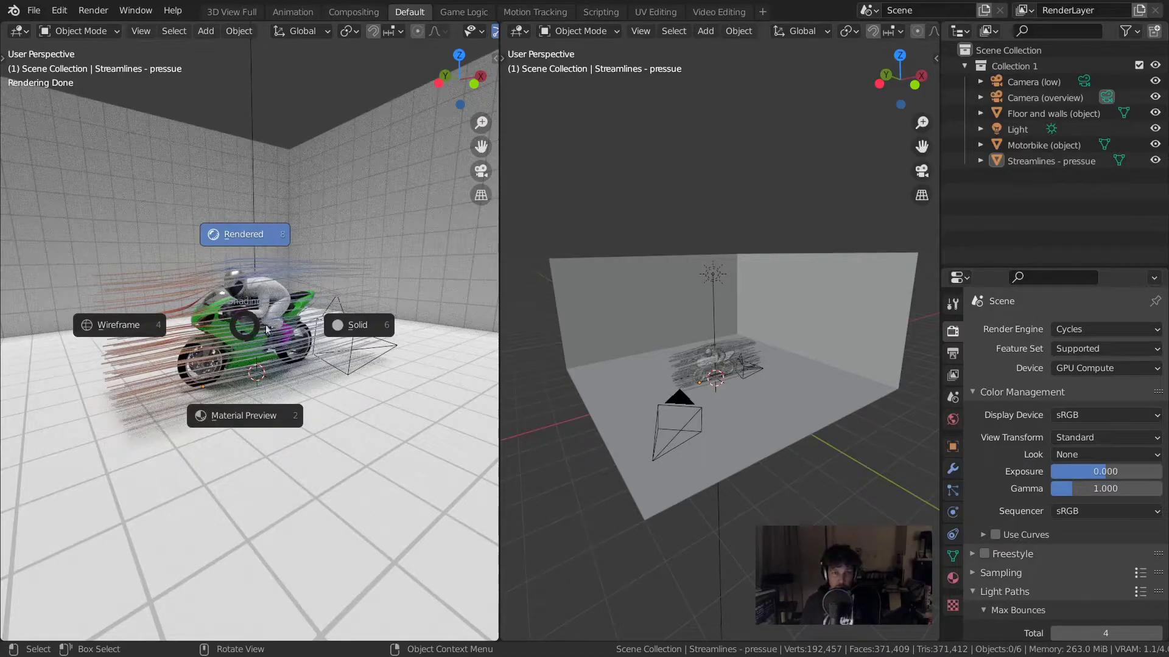
left_click(367, 322)
middle_click_drag(329, 344, 305, 409)
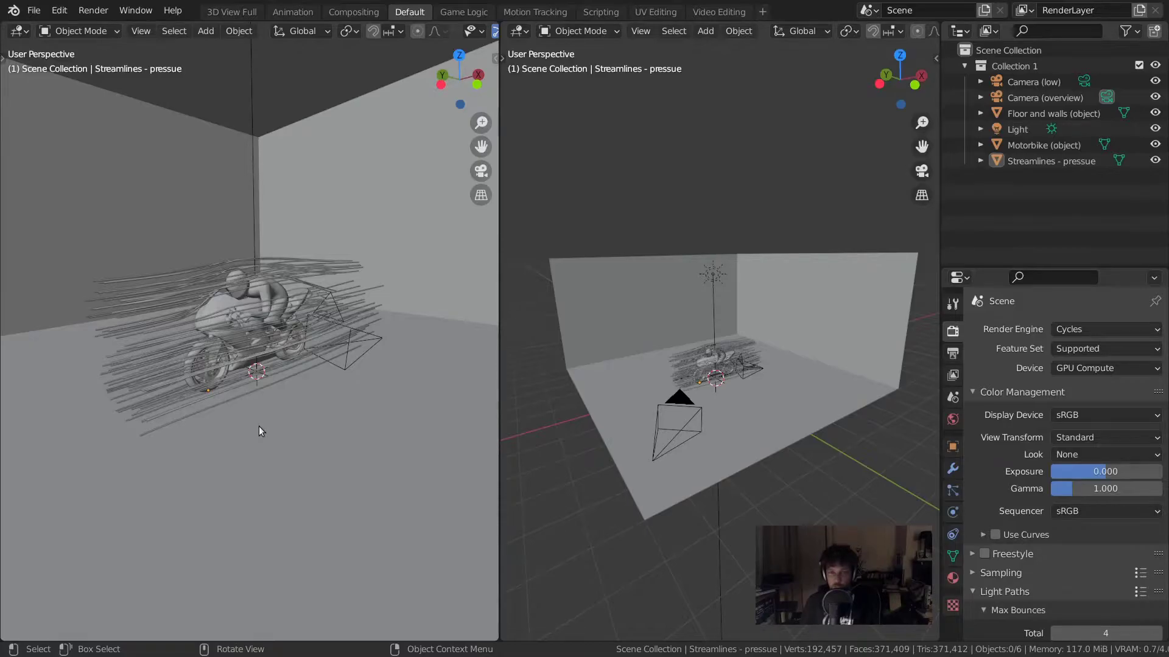
key("z")
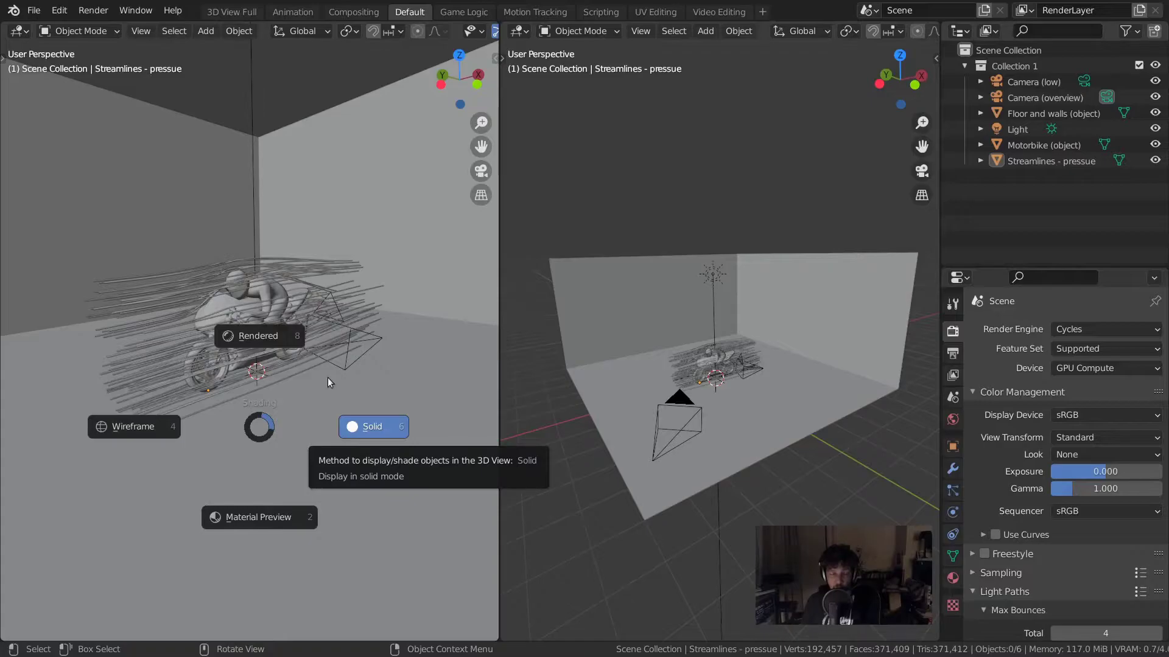
left_click(257, 338)
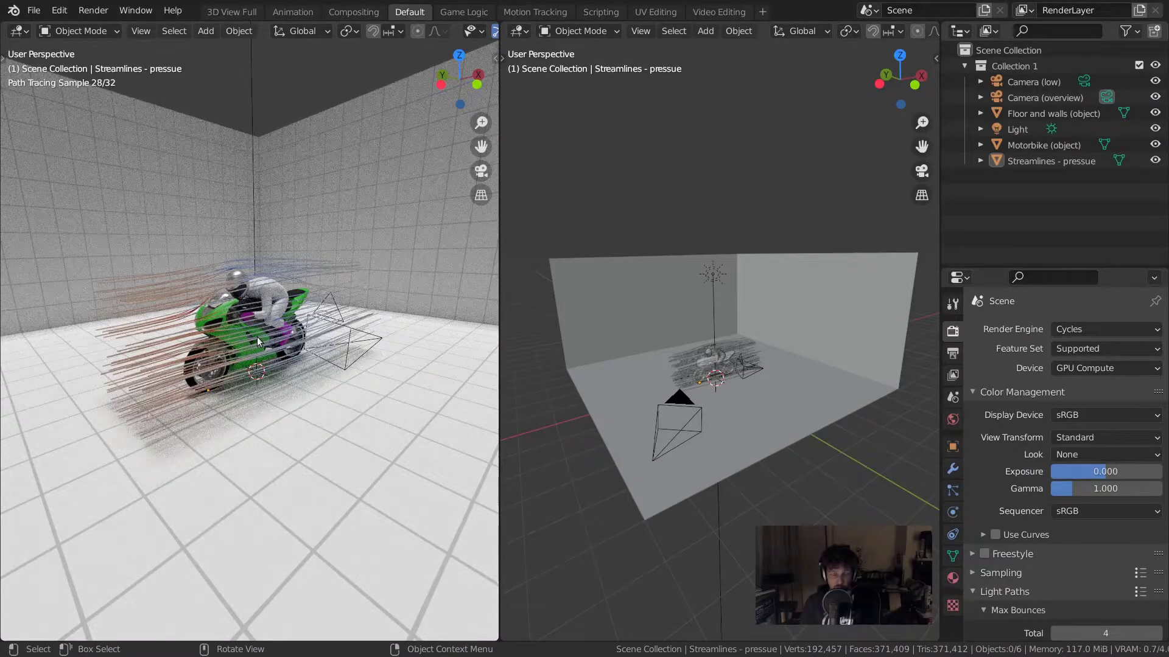
key("z")
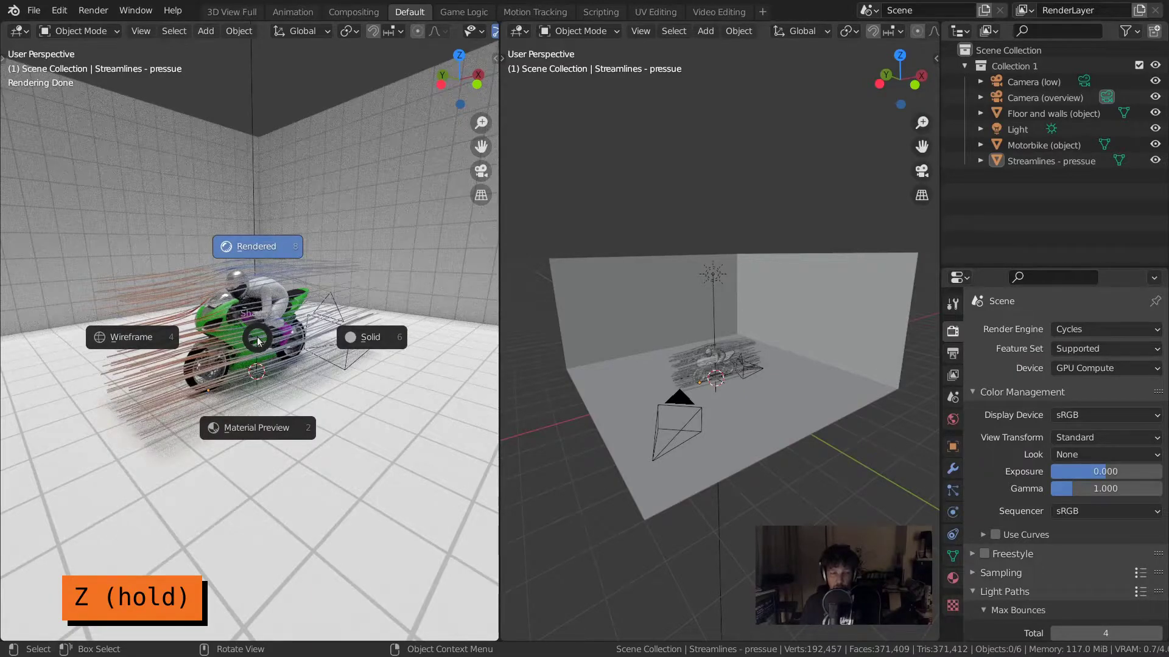
left_click(383, 338)
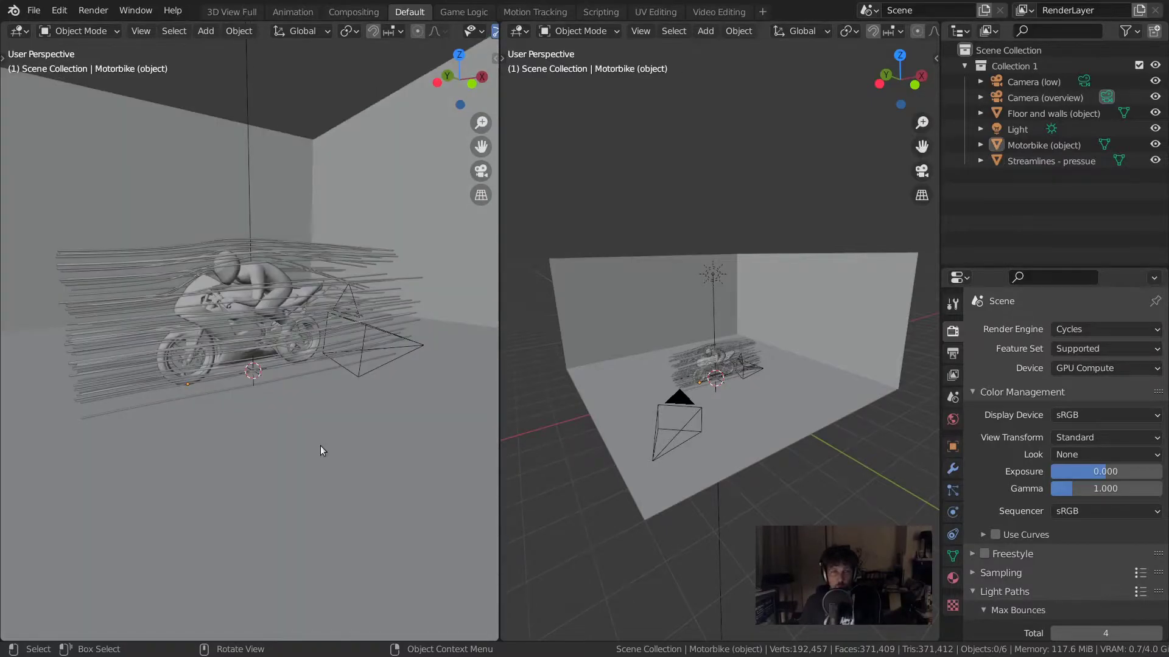
Step: Select the Motorbike (object) in Rendered shading and inspect it from several angles and distances
key("z")
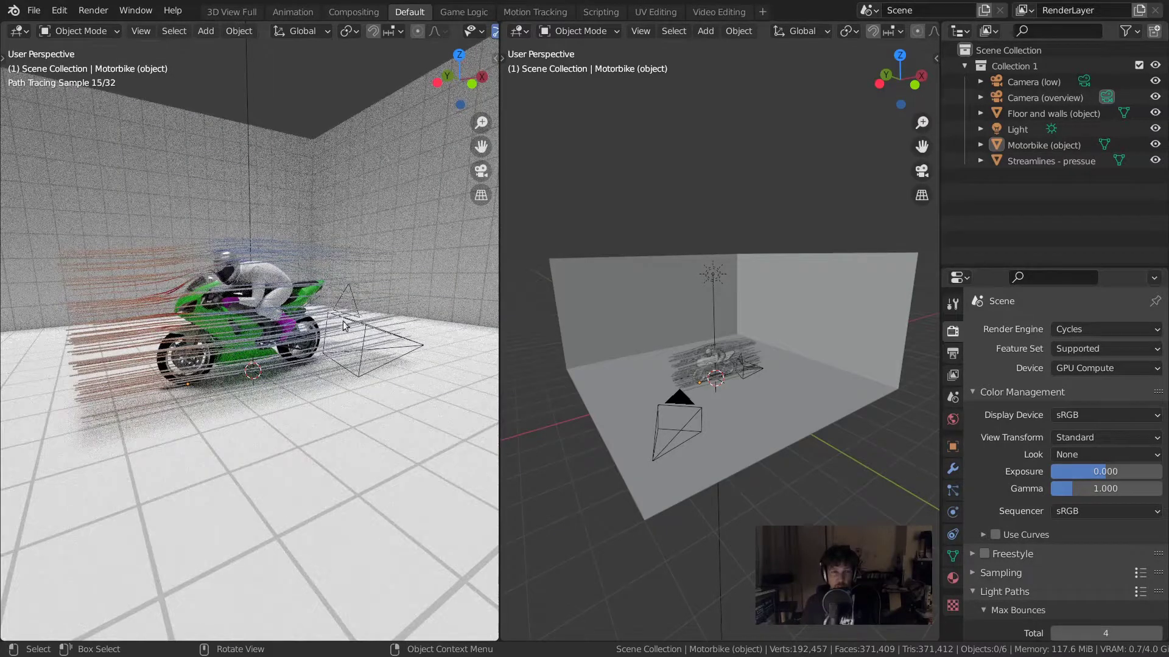
middle_click_drag(160, 311, 306, 315)
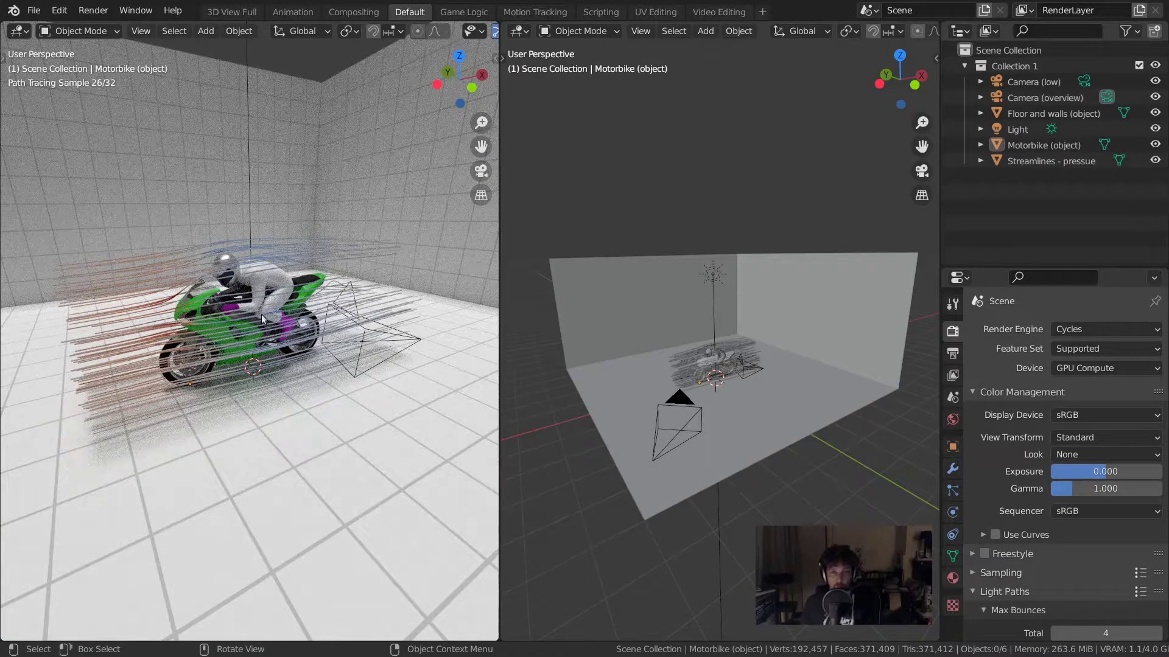
mouse_move(309, 323)
middle_mouse_down()
mouse_move(202, 308)
mouse_move(407, 327)
mouse_move(338, 269)
middle_mouse_up()
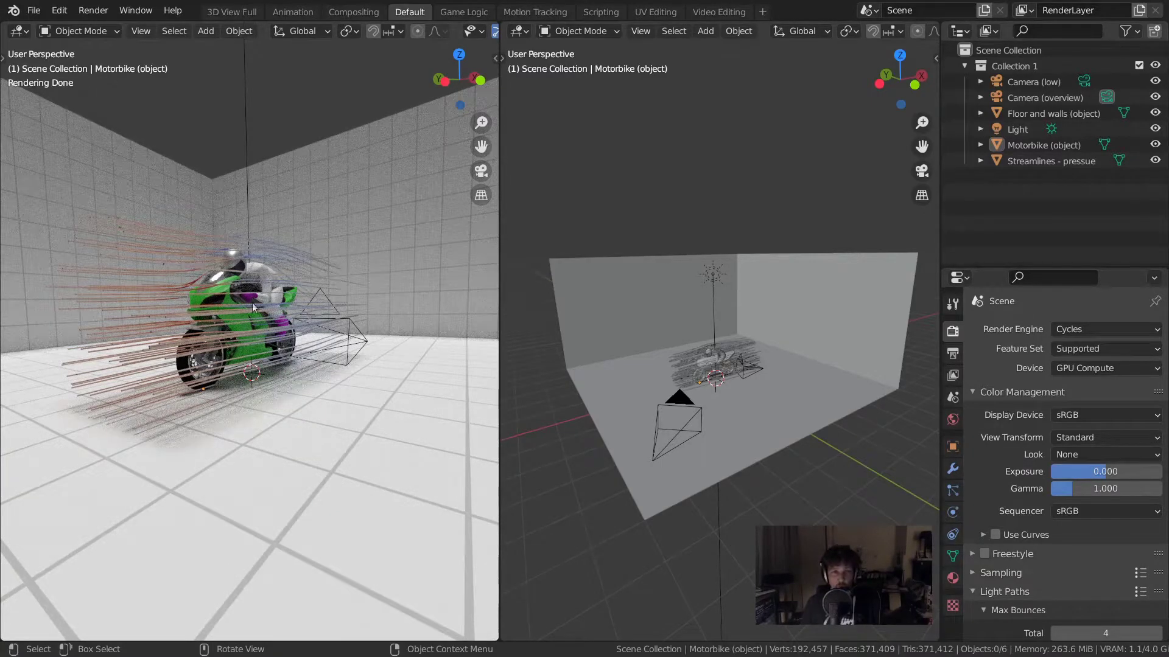
left_click(263, 268)
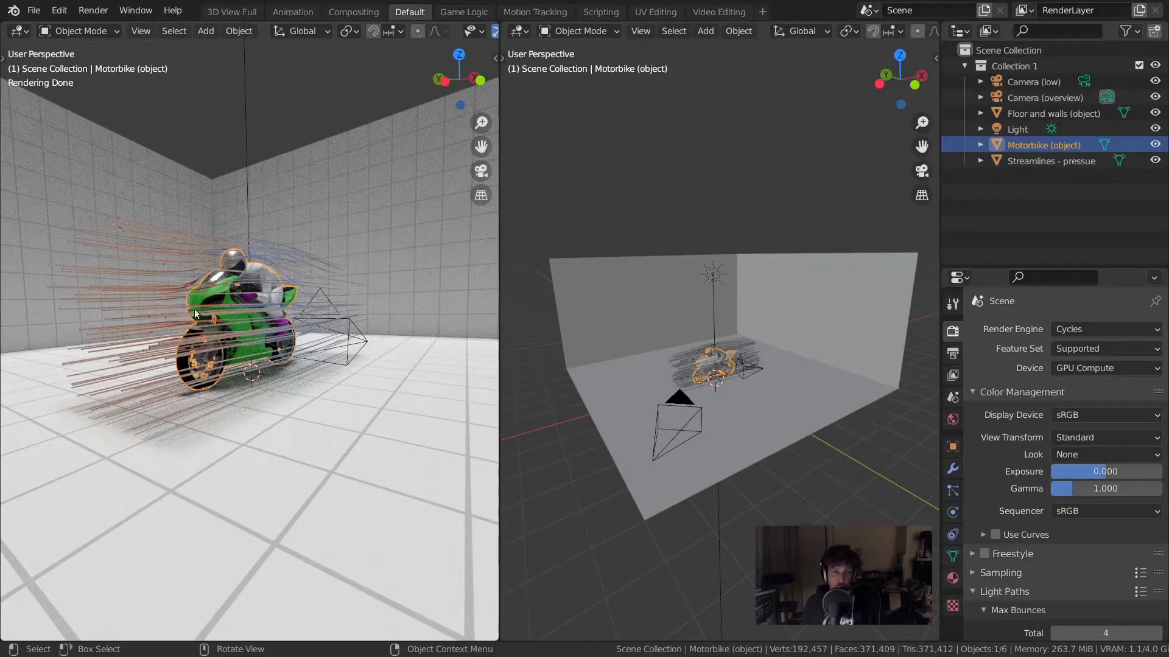
mouse_move(213, 331)
middle_mouse_down()
mouse_move(228, 257)
mouse_move(382, 363)
mouse_move(261, 277)
middle_mouse_up()
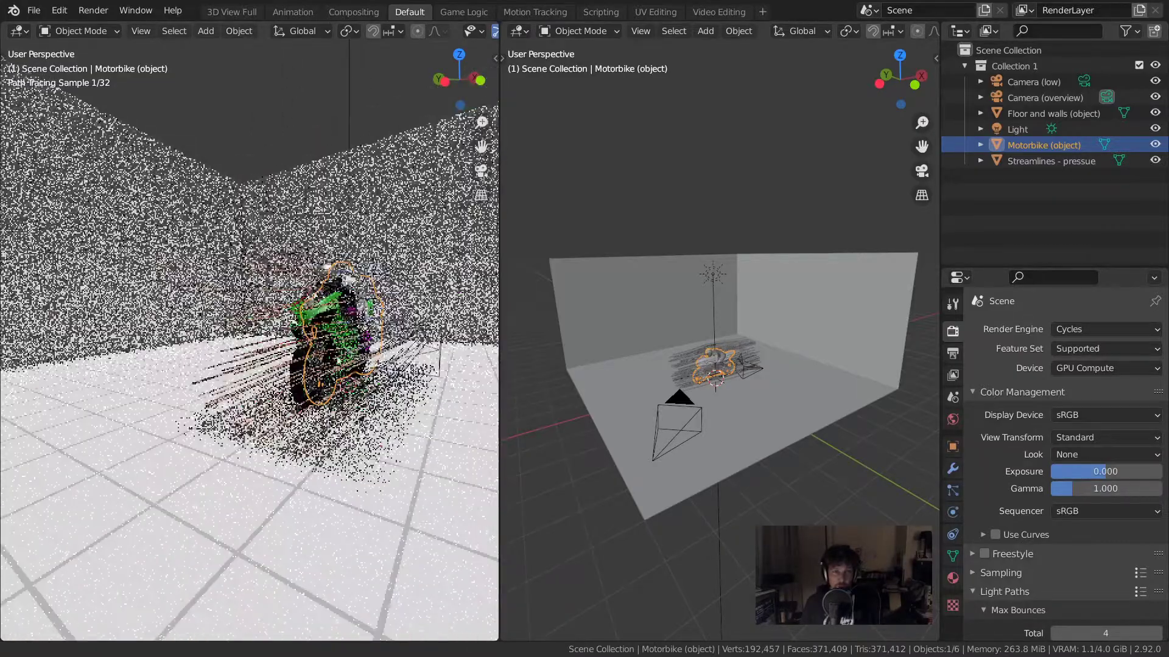
scroll(260, 277, "up", 4)
scroll(261, 277, "down", 3)
scroll(271, 329, "up", 2)
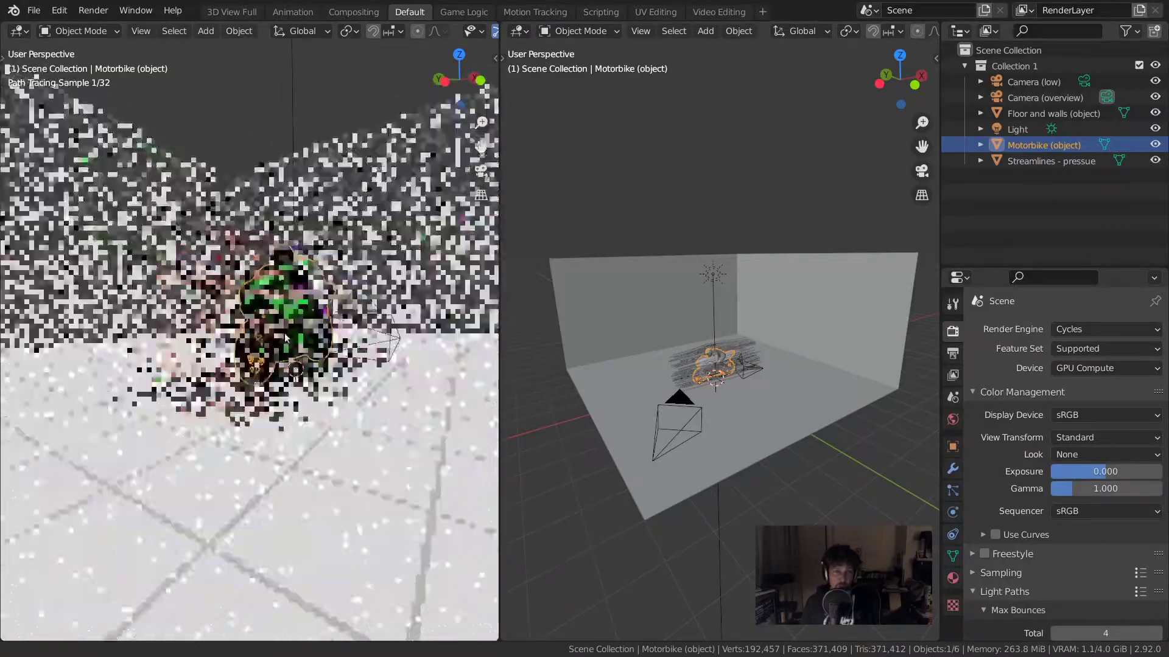
middle_click_drag(277, 370, 225, 326)
Step: Alternate the motorbike view between Solid and Rendered shading from the bike's side, and leave it in Solid
key("z")
left_click(385, 366)
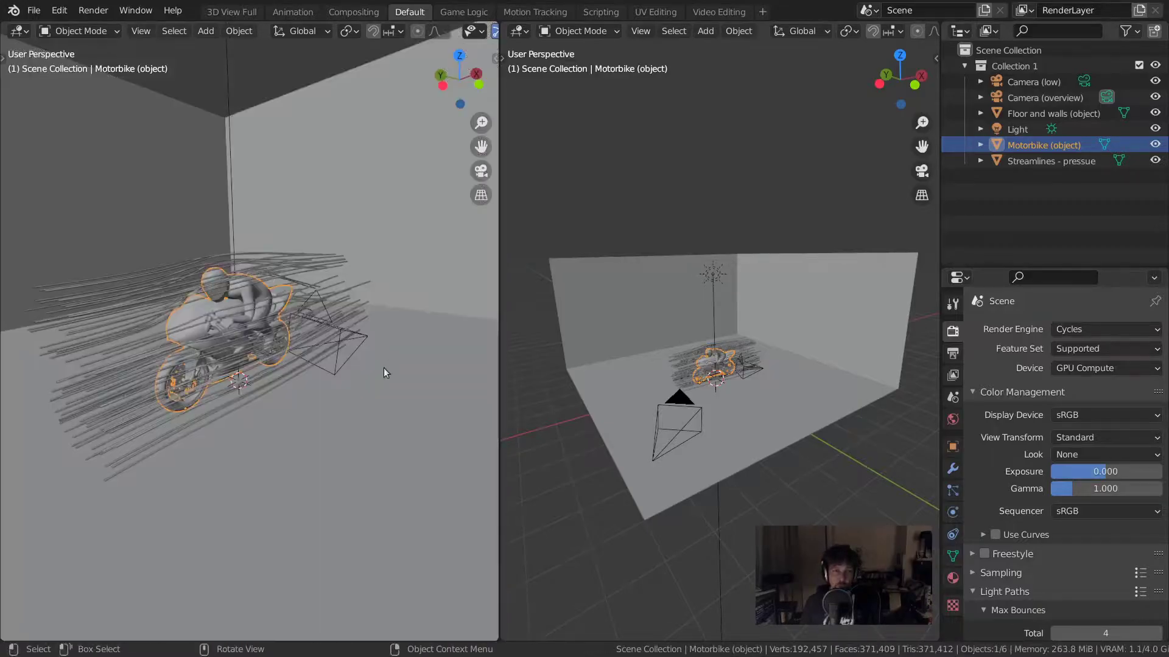
mouse_move(276, 367)
middle_mouse_down()
mouse_move(276, 424)
mouse_move(305, 425)
mouse_move(234, 413)
mouse_move(271, 414)
middle_mouse_up()
key("z")
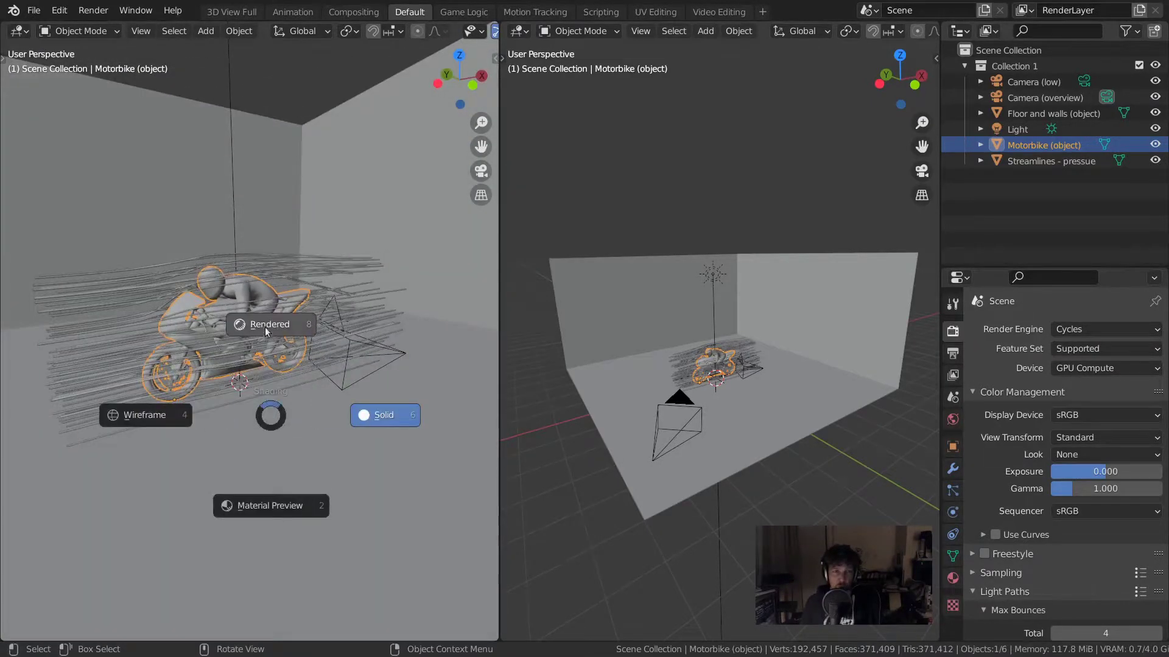
left_click(280, 339)
mouse_move(206, 343)
middle_mouse_down()
mouse_move(359, 339)
mouse_move(396, 323)
mouse_move(158, 319)
middle_mouse_up()
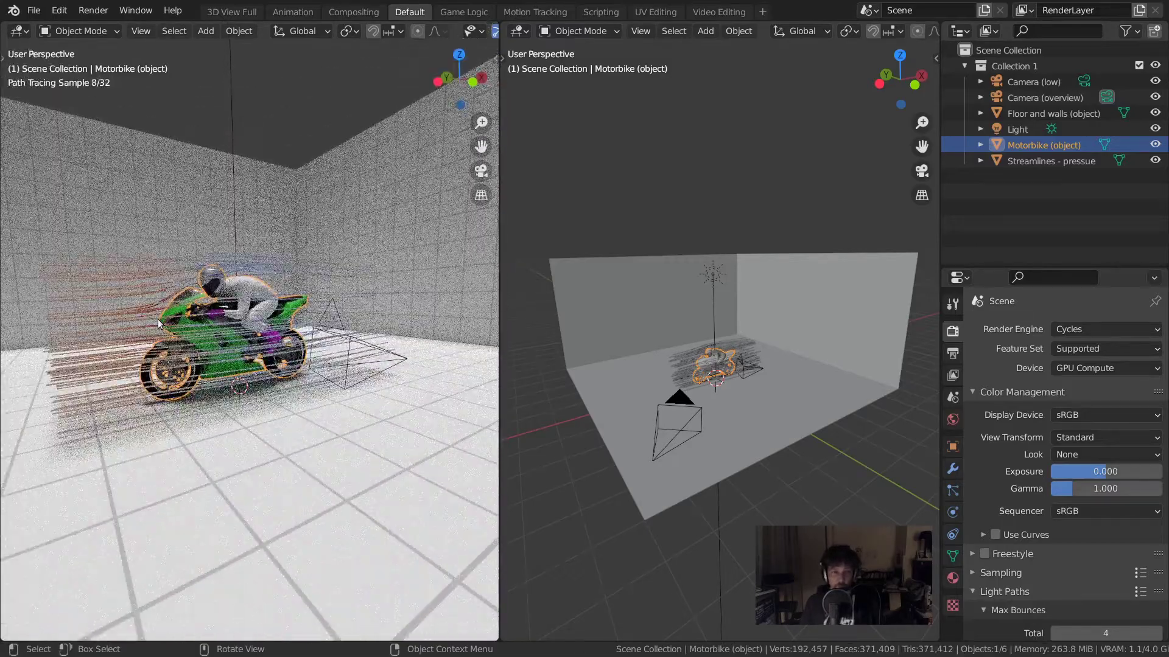
key("z")
left_click(244, 319)
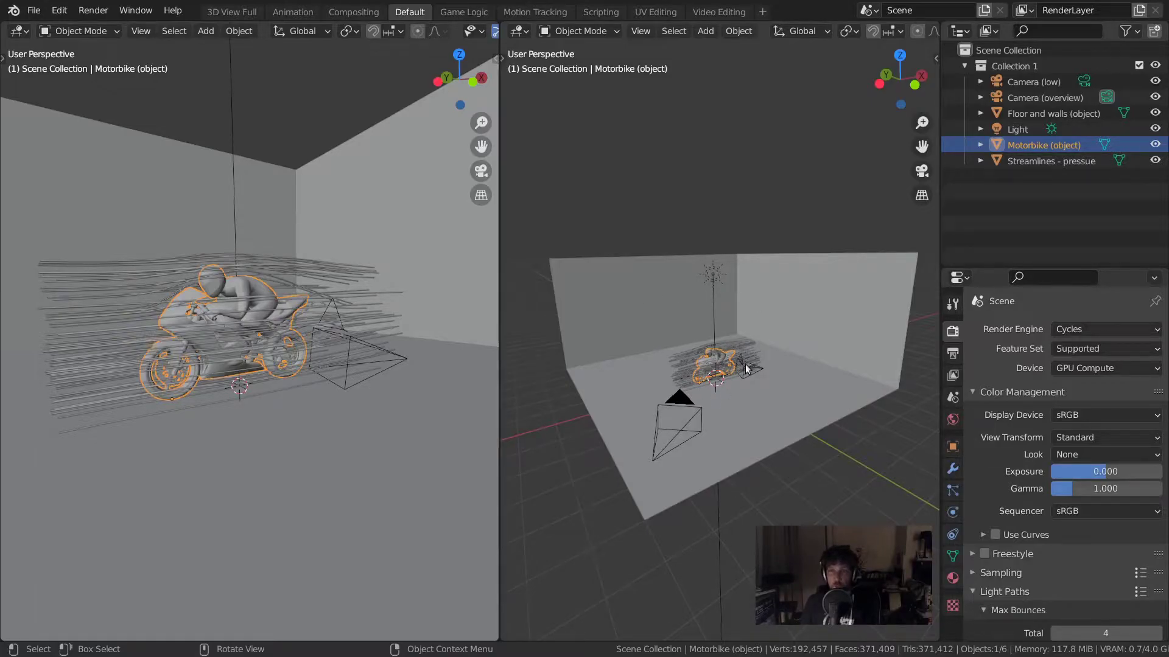
Step: Select the Camera (low) object, and change the selection to Floor and walls (object)
left_click(1023, 82)
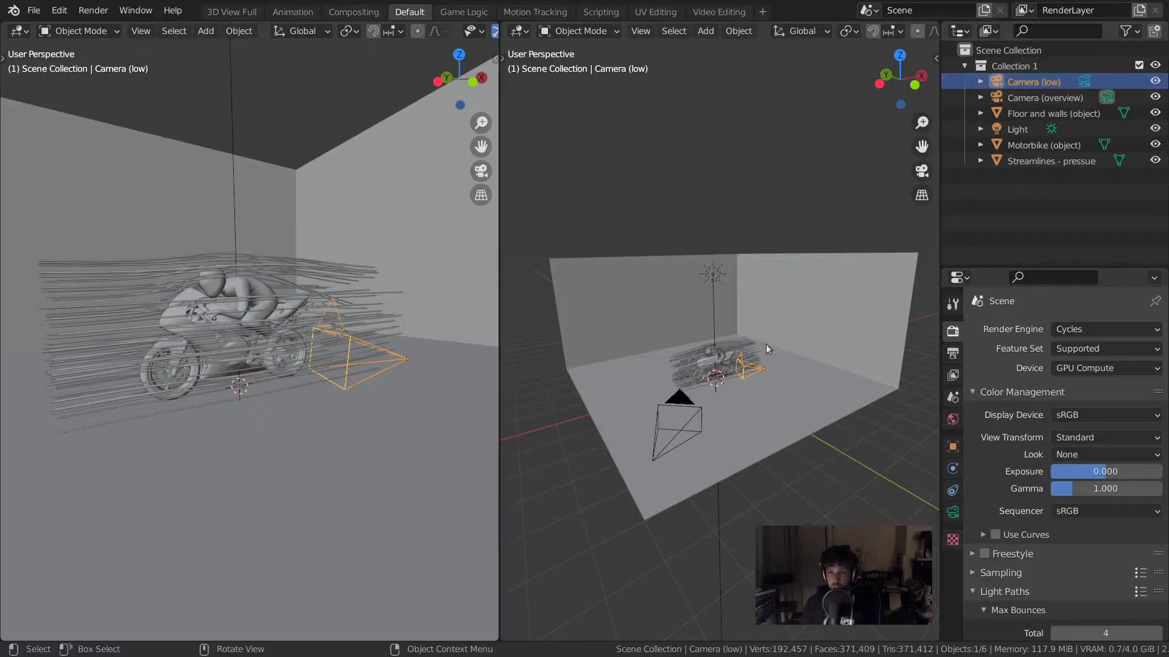
left_click(776, 403)
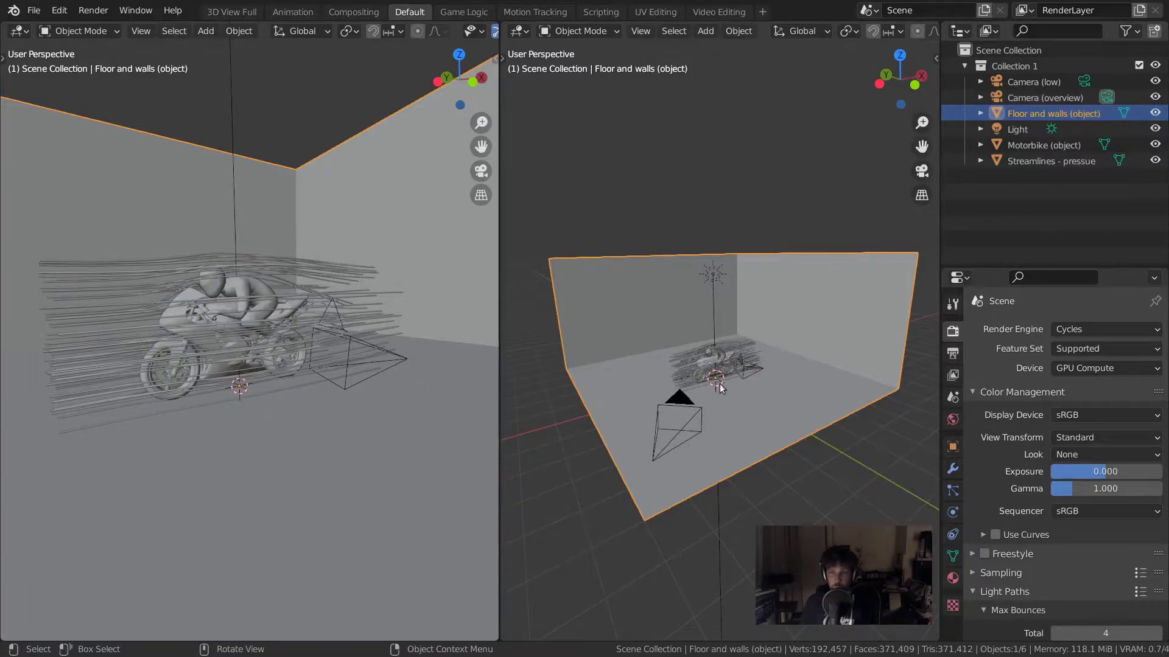
Step: Select the Camera (low) object, and change the selection to Streamlines - pressue among the lines around the motorbike
left_click(1018, 82)
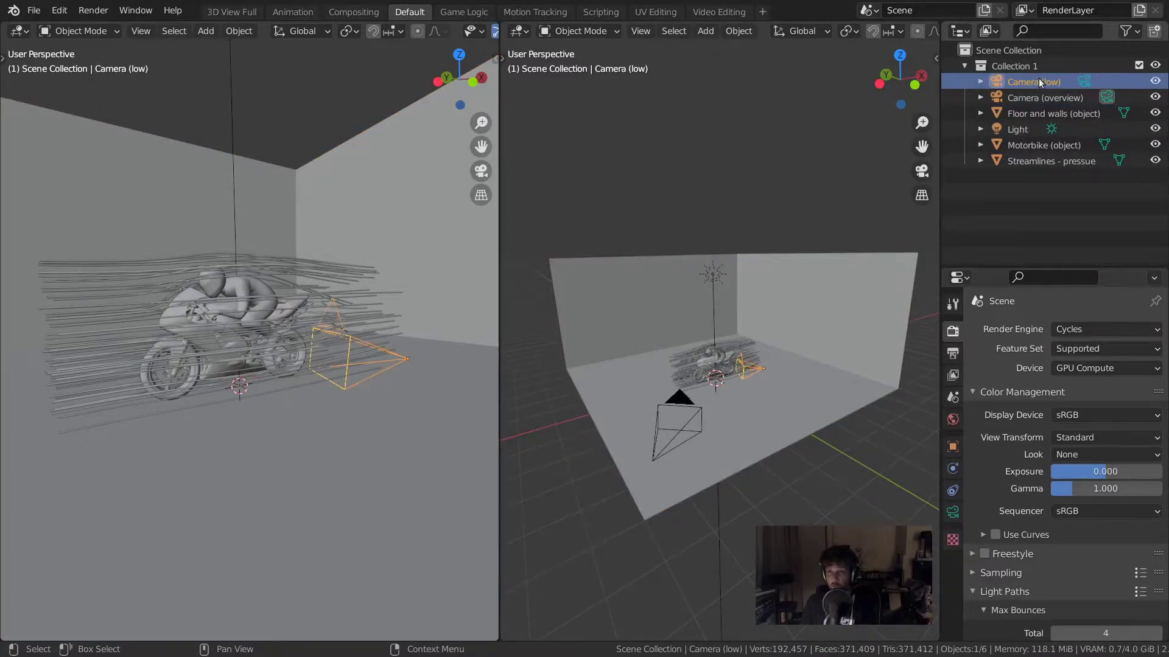
scroll(677, 419, "up", 4)
scroll(677, 418, "up", 2)
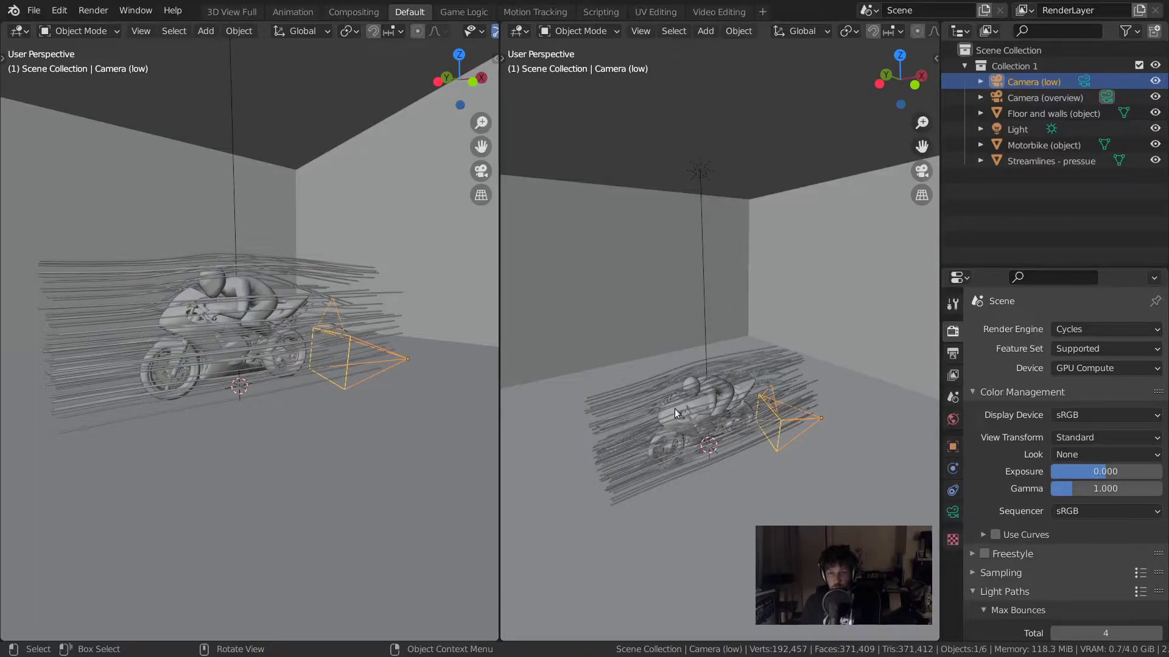
left_click(675, 413)
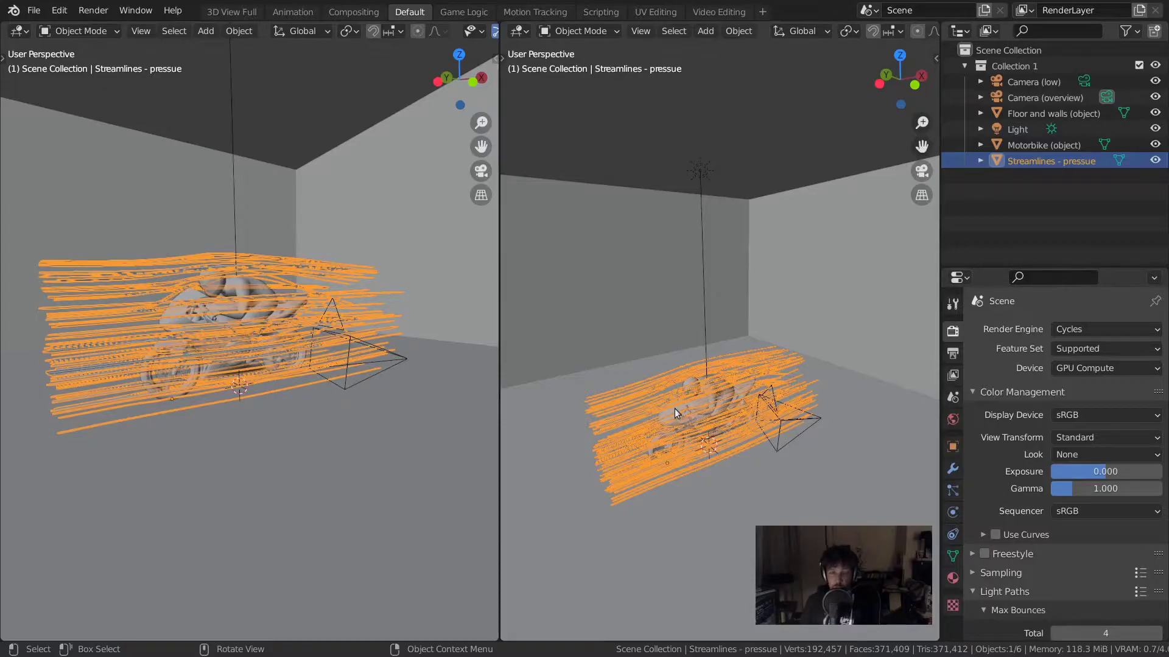
key("Home")
left_click(751, 407)
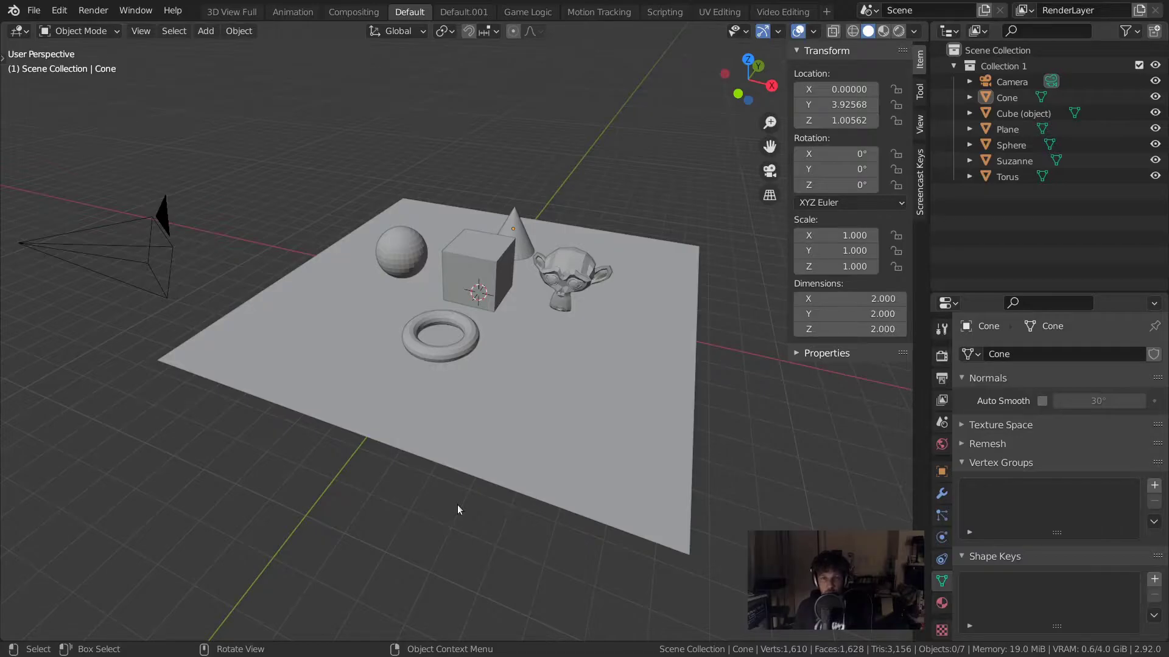
Step: Select the cube, Suzanne and the cone one at a time in the primitives scene
left_click(486, 243)
left_click(566, 256)
left_click(513, 235)
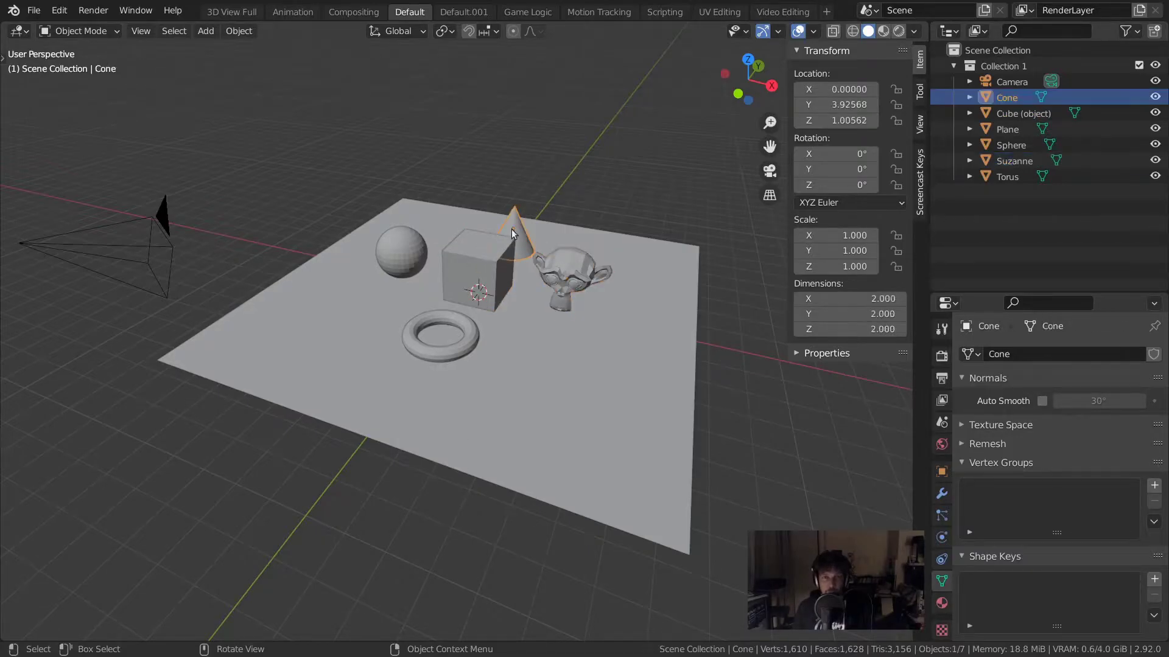
Step: Select the cube and extend the selection with the sphere, cone, Suzanne and torus, making the torus the active object
left_click(492, 259)
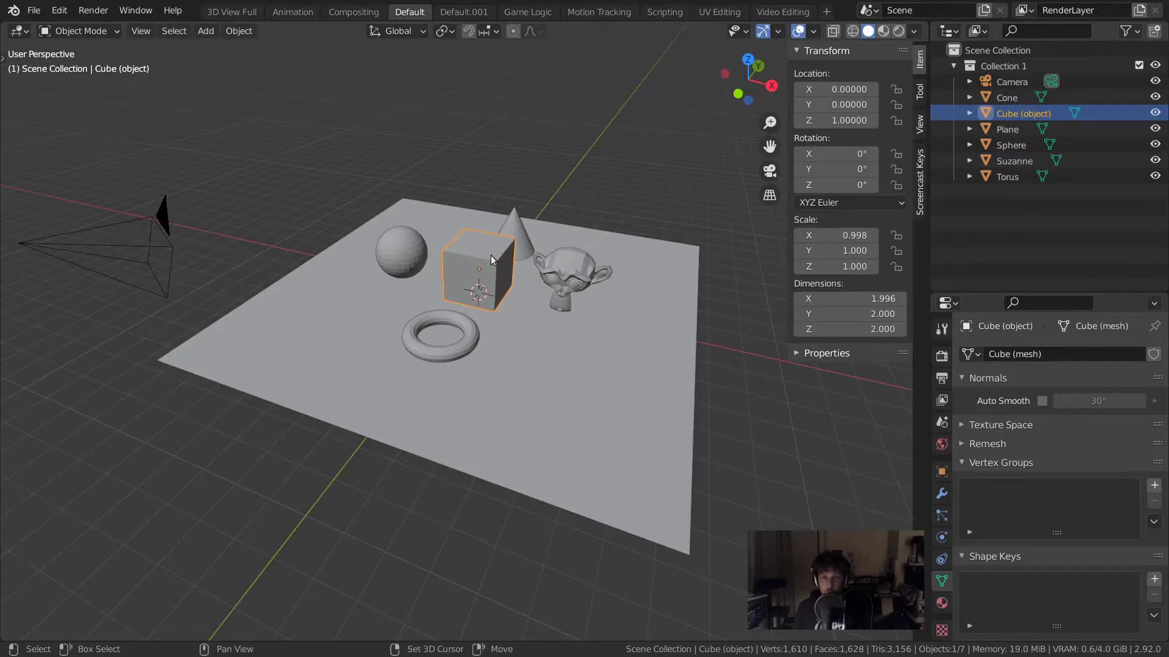
left_click(409, 245, "shift")
left_click(517, 223, "shift")
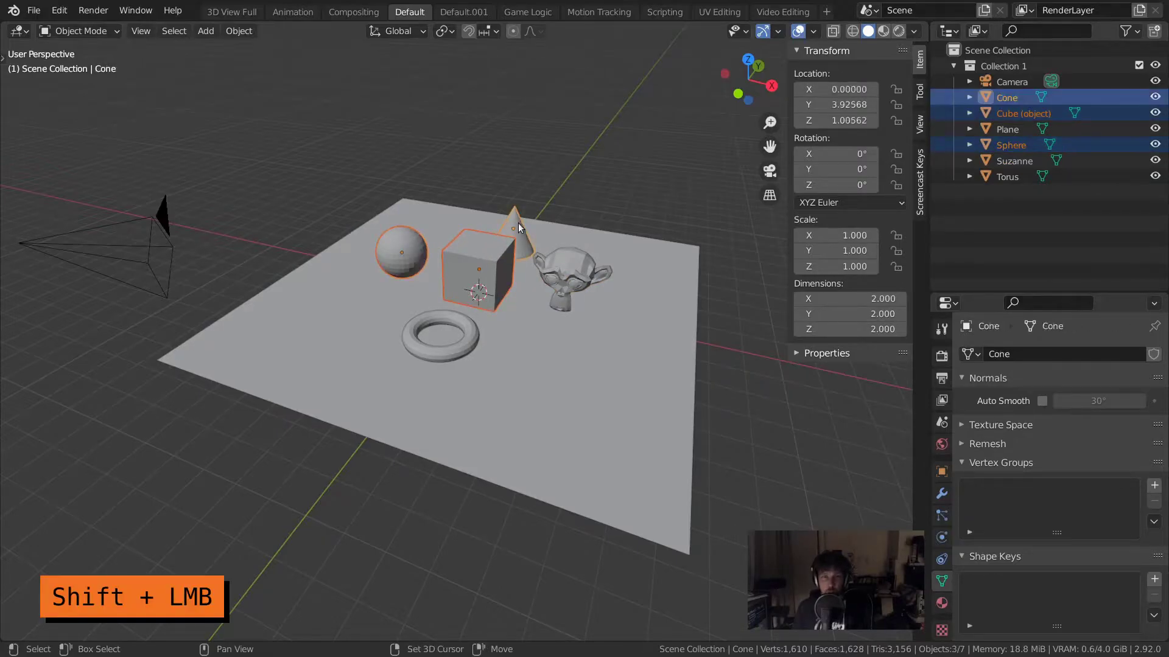
left_click(571, 269, "shift")
left_click(465, 330, "shift")
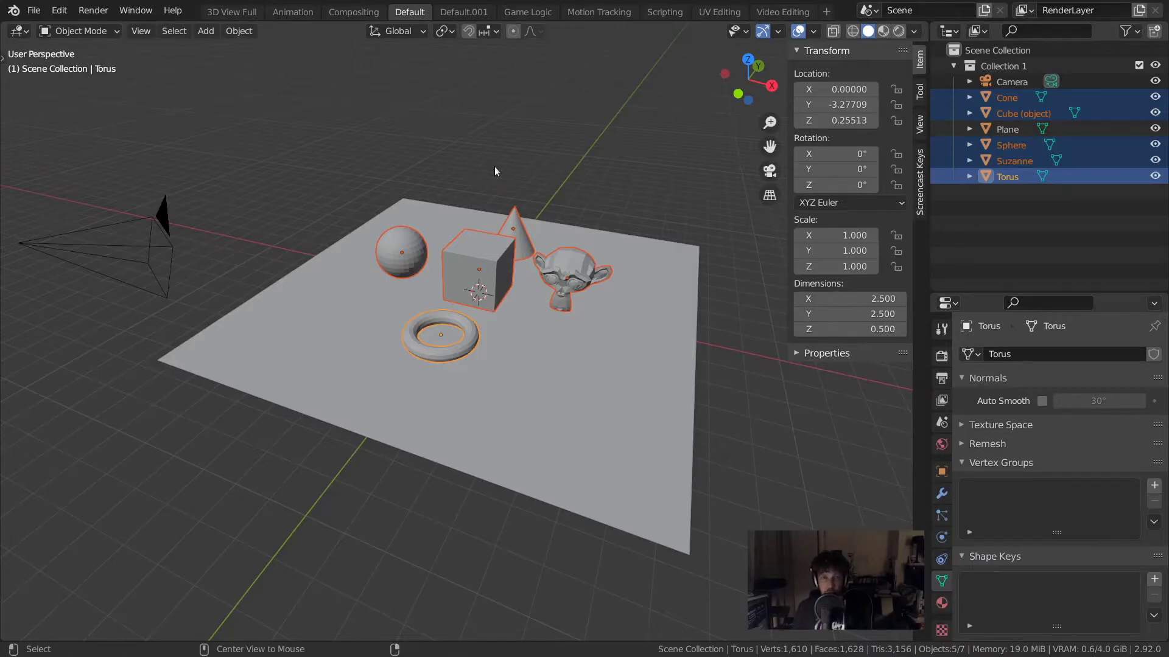
Step: Replace the selection with the sphere, cube and cone together, and deselect everything
key("alt+a")
left_click(389, 243)
left_click(450, 265, "shift")
left_click(508, 233, "shift")
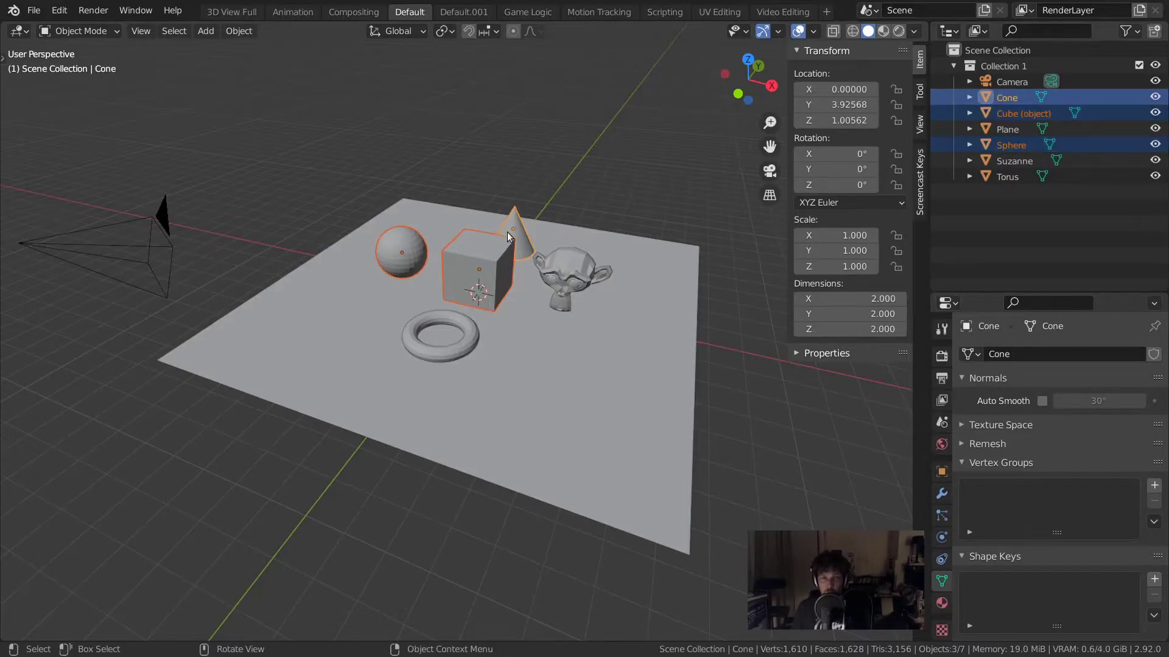
left_click(455, 100)
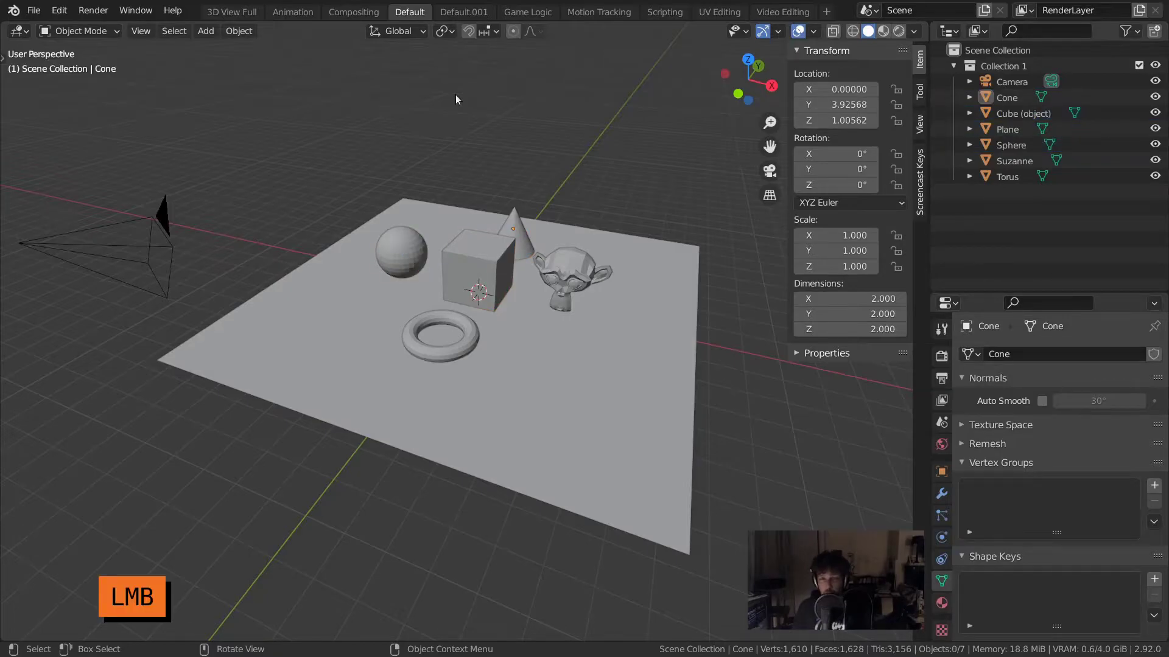
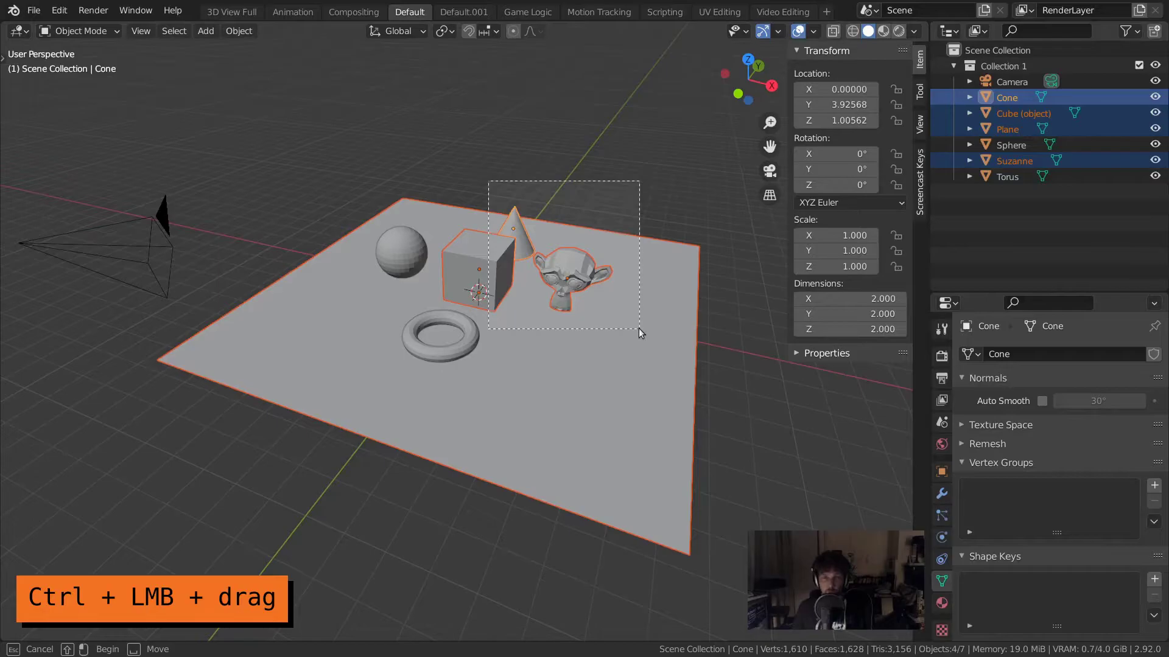
Step: Box-deselect the cone, cube, plane and Suzanne, and build a selection of Suzanne, cone, cube, sphere and torus
left_click_drag(638, 327, 638, 327, "ctrl")
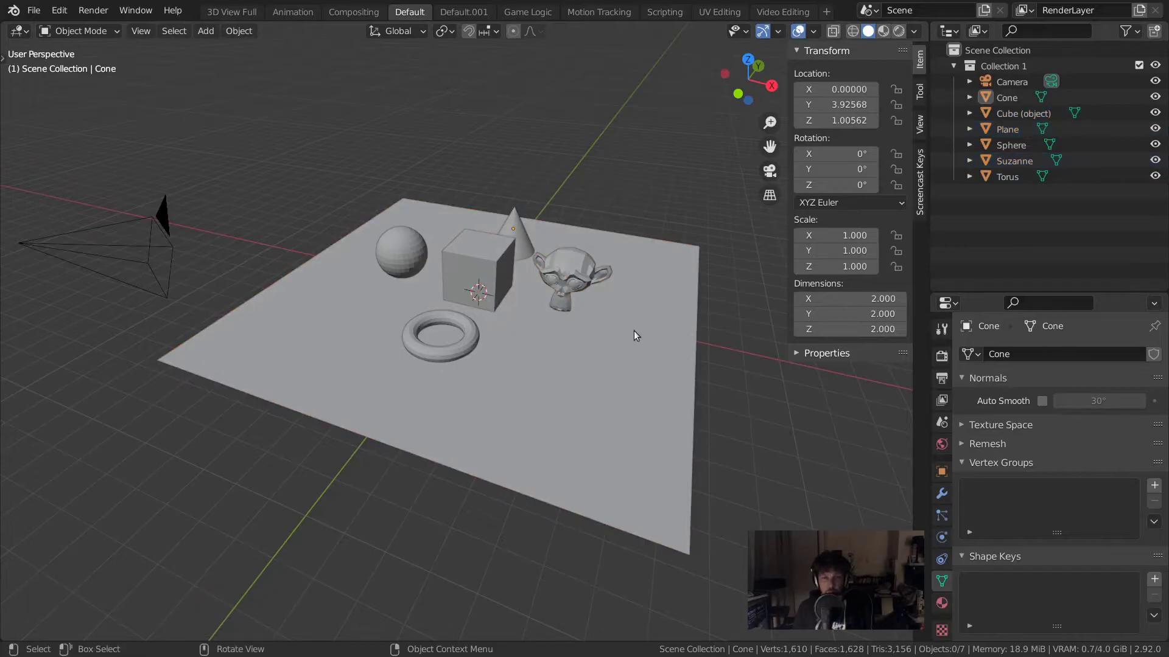
left_click(566, 259, "shift")
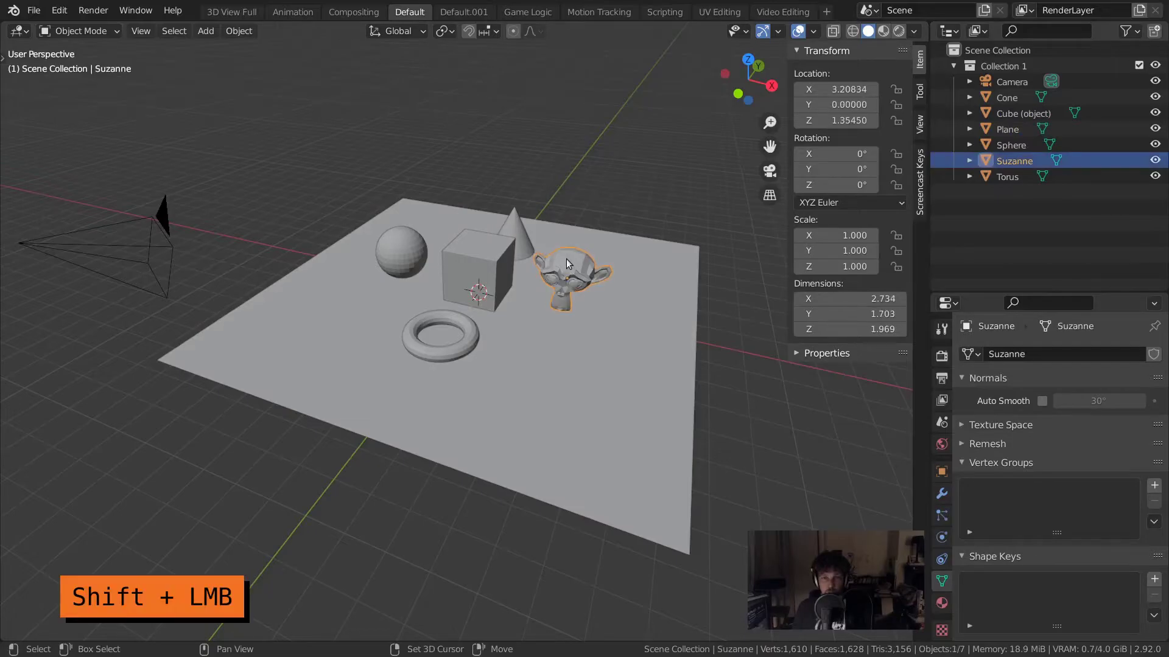
left_click(509, 232, "shift")
left_click(475, 259, "shift")
left_click(421, 251, "shift")
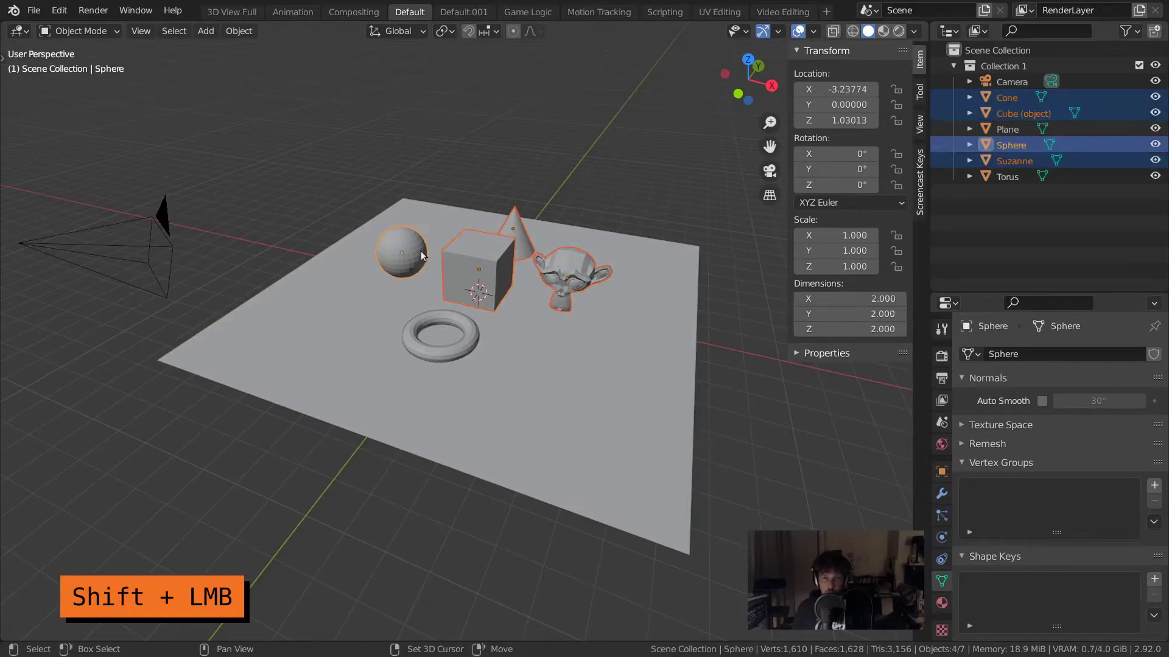
left_click(460, 323, "shift")
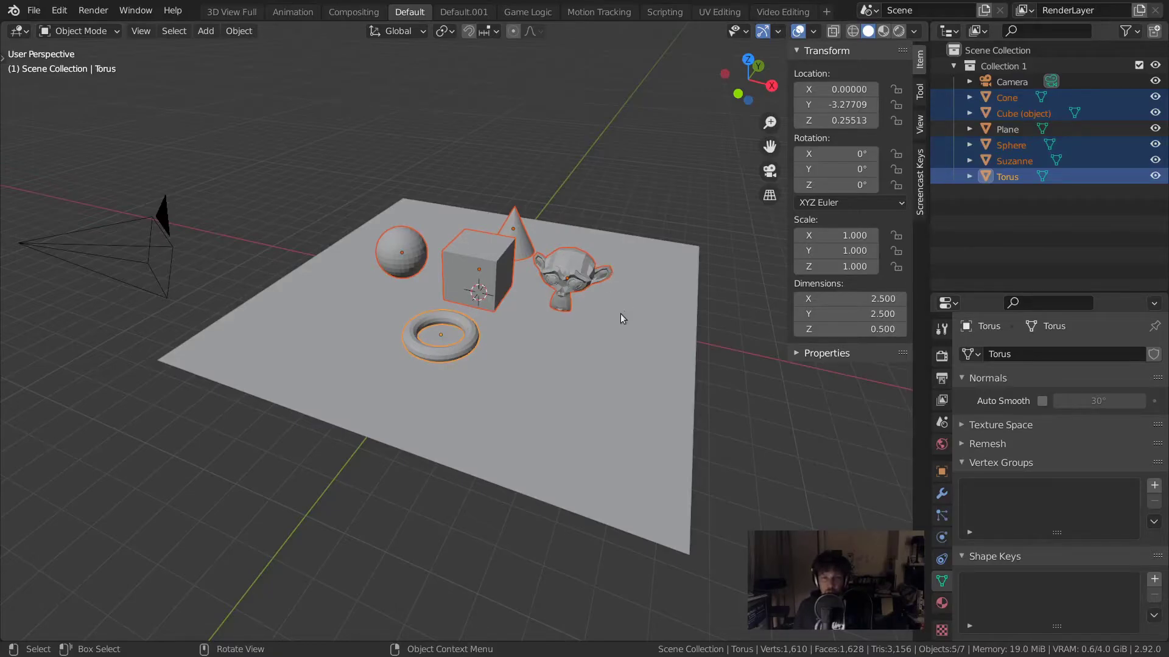
Step: Cycle the active object through the overlapping Suzanne, cube and sphere from a low side view, ending on the sphere
middle_click_drag(589, 339, 481, 259)
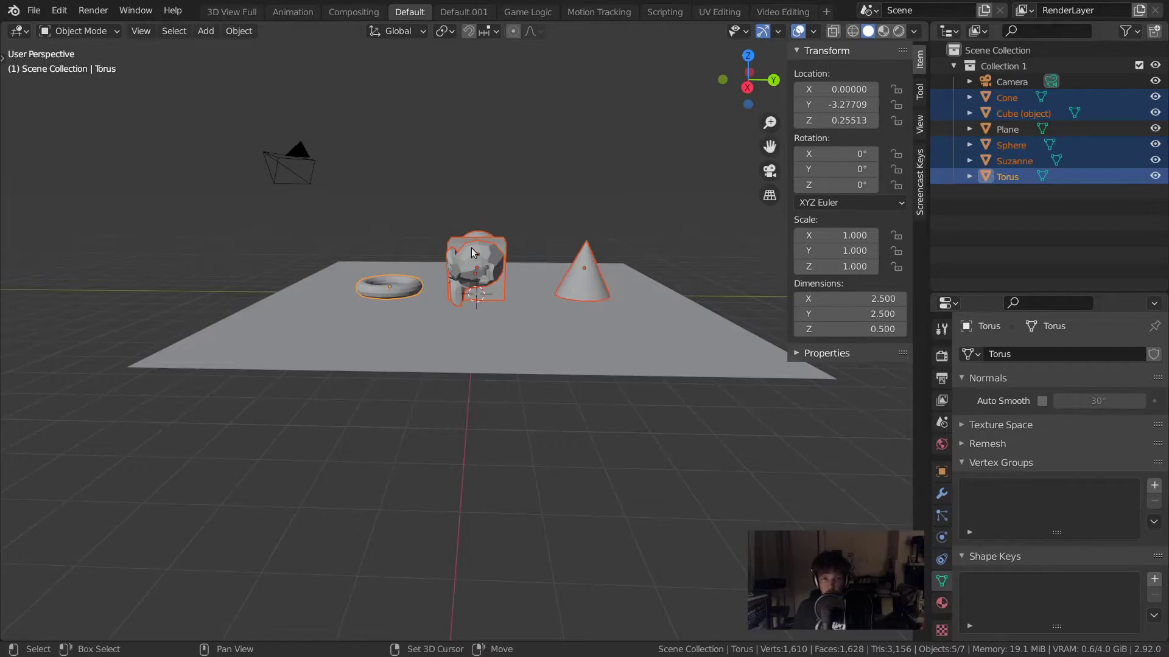
left_click(472, 252, "shift")
left_click(472, 252, "shift")
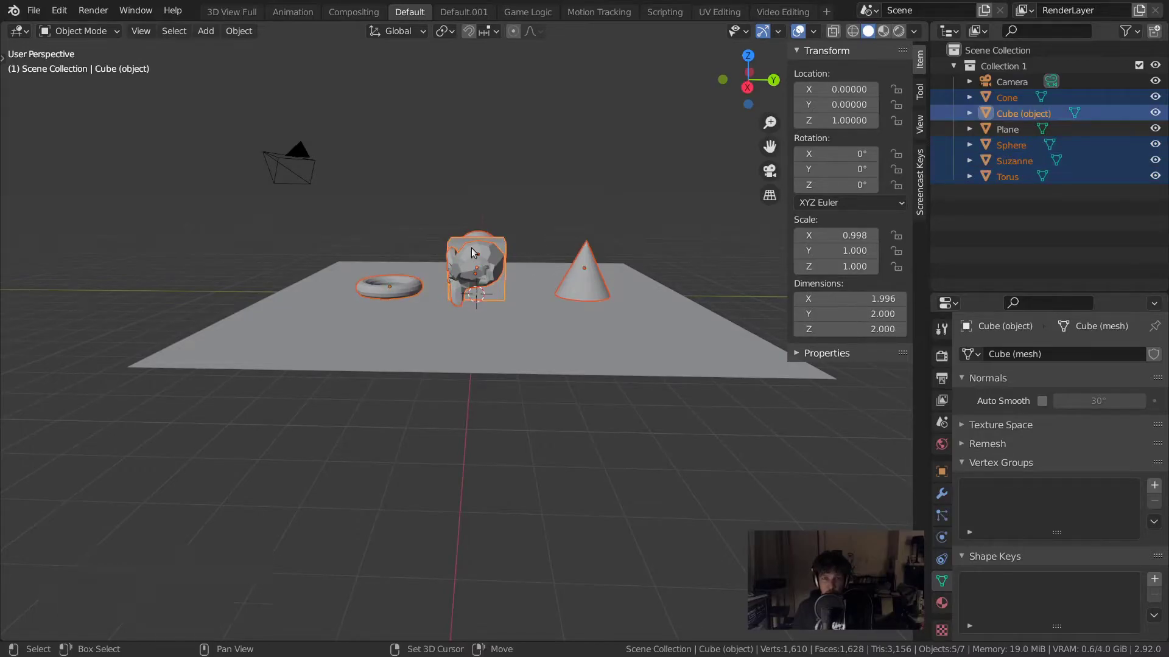
left_click(472, 253, "shift")
left_click(473, 252, "shift")
left_click(473, 252, "shift")
left_click(471, 250, "shift")
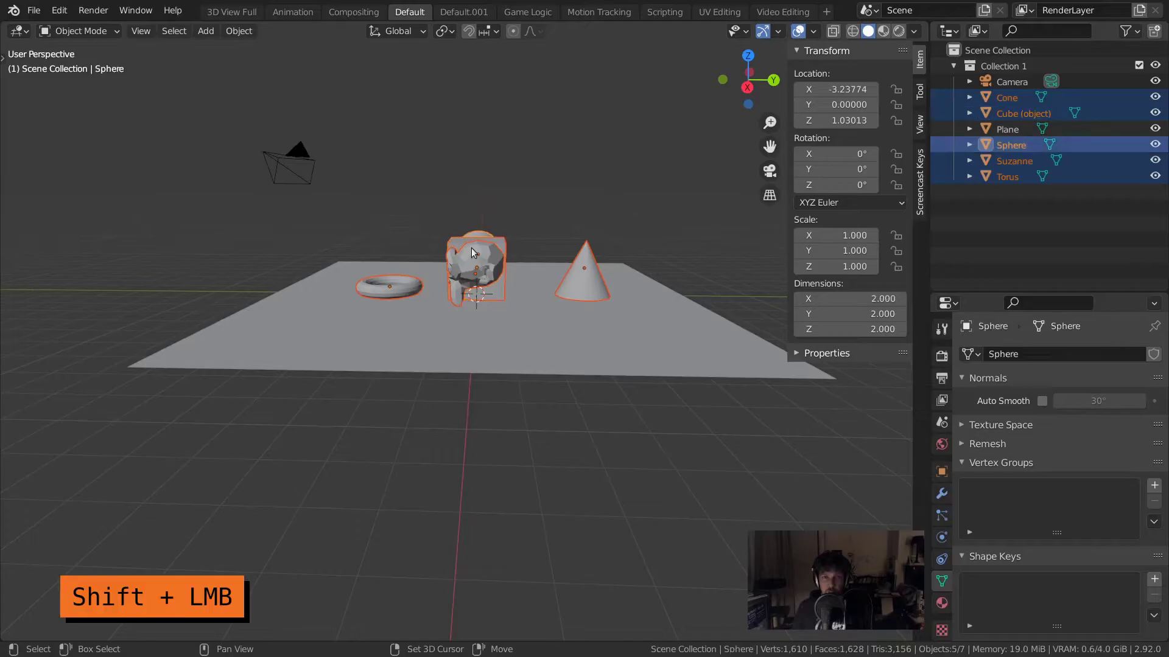
left_click(471, 250, "shift")
left_click(471, 249, "shift")
left_click(472, 250, "shift")
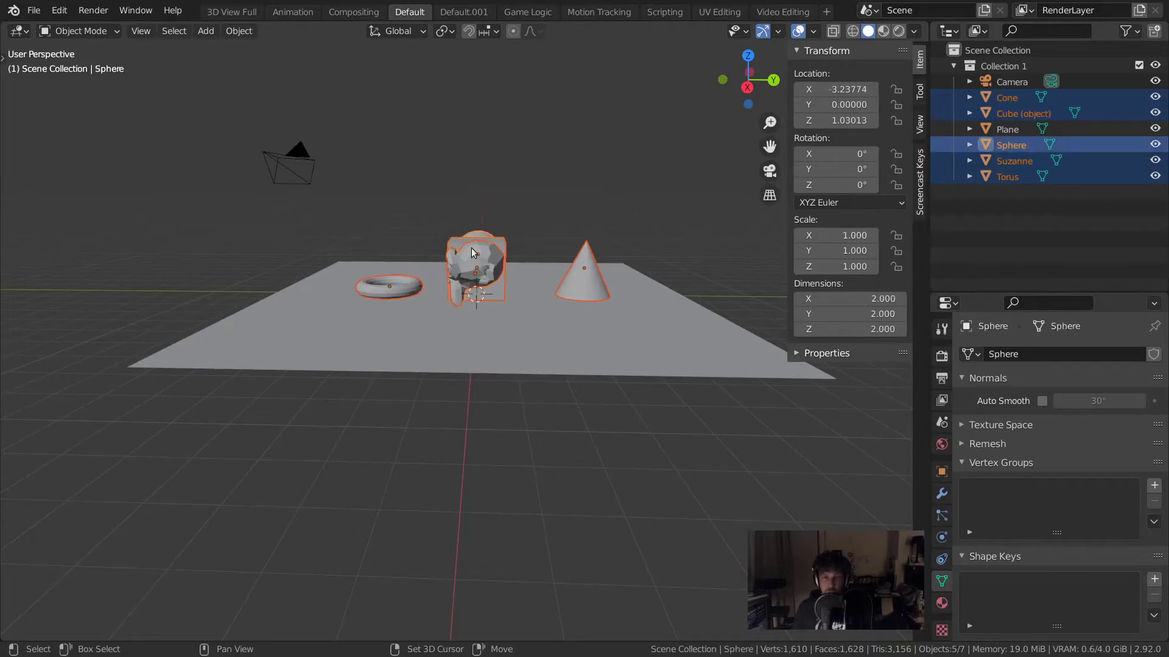
Step: Remove the cone from the selection, and toggle the plane in and out of it, leaving the plane deselected
left_click(585, 258, "shift")
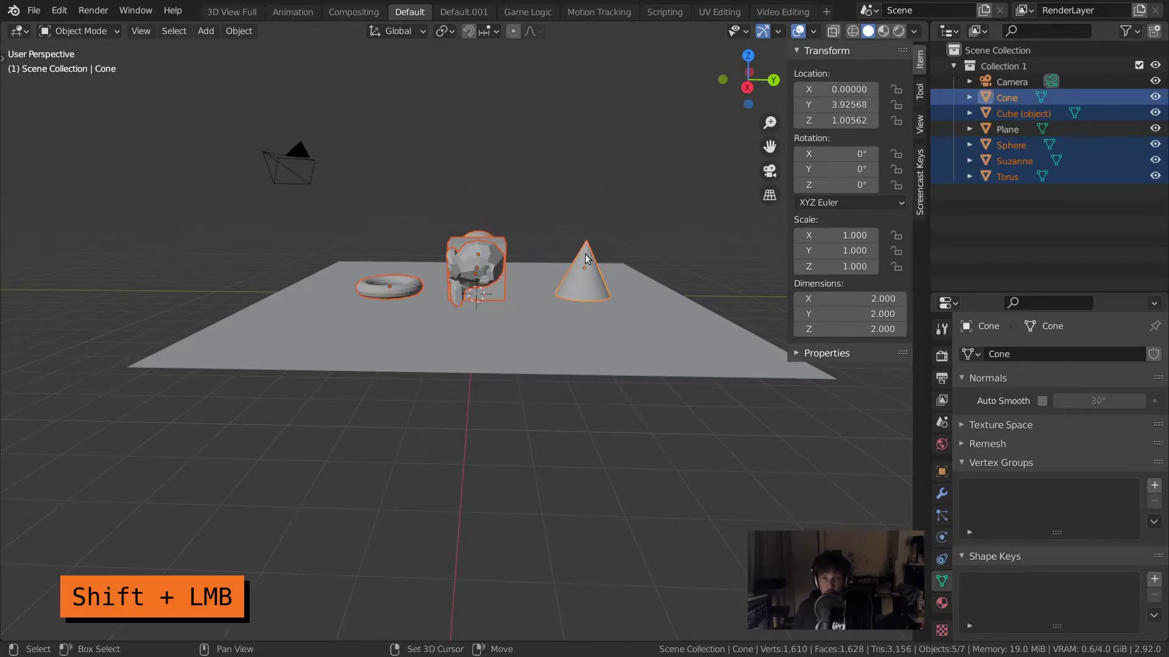
left_click(585, 258, "shift")
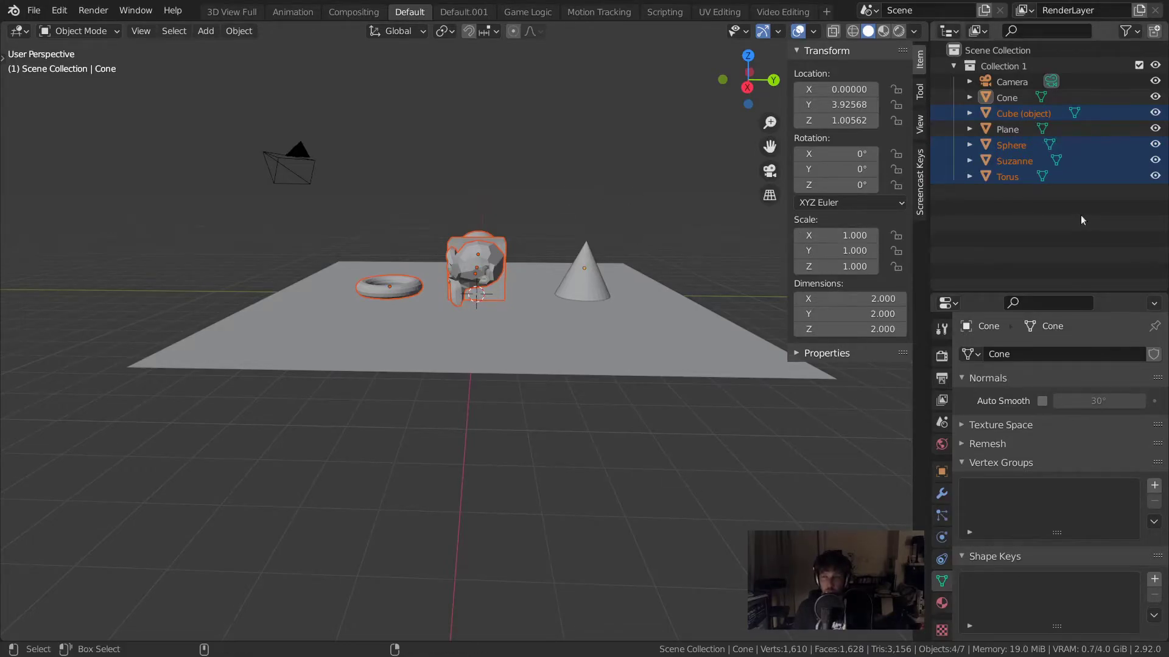
left_click(1002, 129, "ctrl")
left_click(1002, 129, "ctrl")
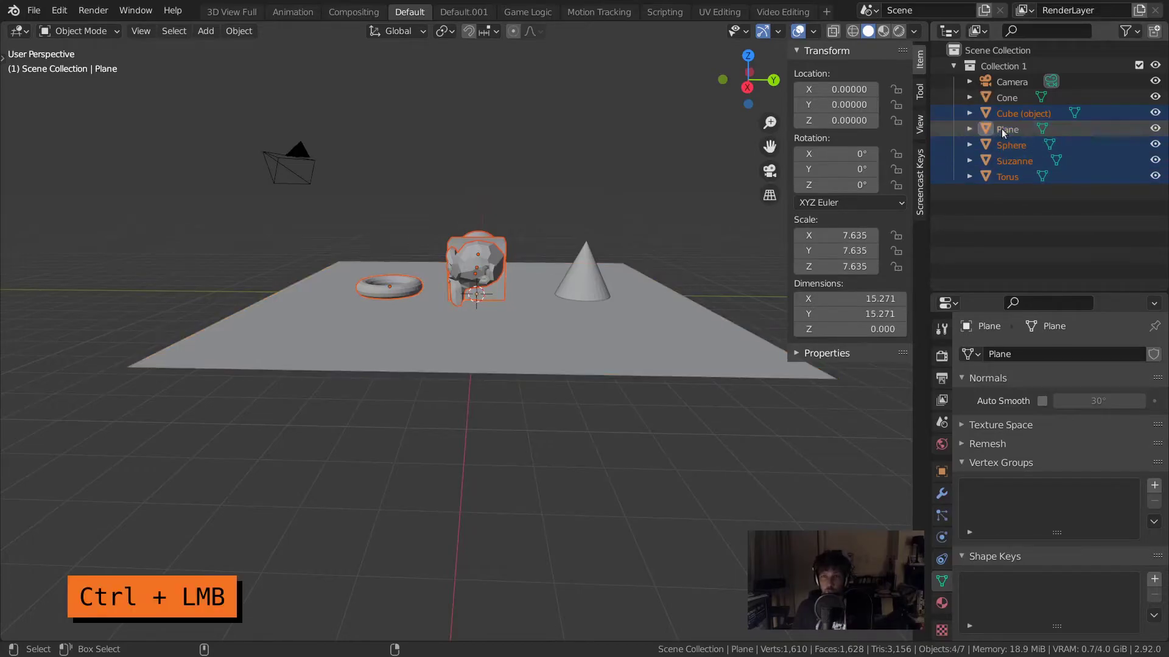
left_click(1001, 129, "ctrl")
left_click(1001, 129, "ctrl")
left_click(1002, 129, "ctrl")
left_click(1002, 130, "ctrl")
Step: Remove the torus, Suzanne and the sphere from the selection individually, and add the plane to it
left_click(1006, 174, "ctrl")
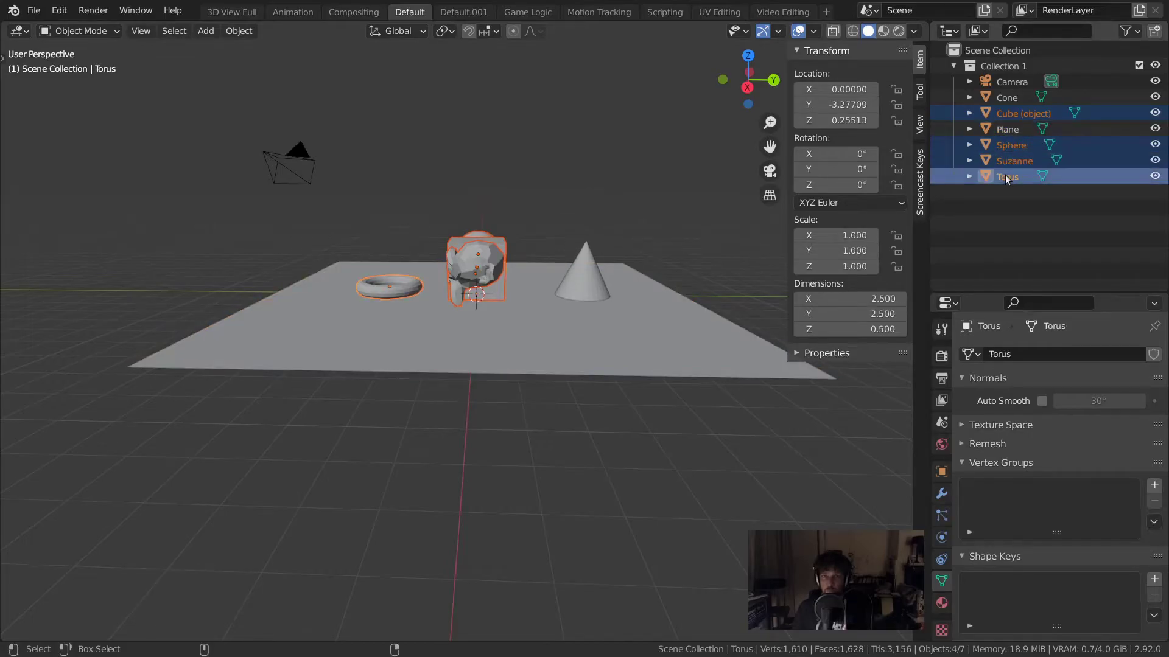
left_click(1006, 174, "ctrl")
left_click(1012, 161, "ctrl")
left_click(1012, 161, "ctrl")
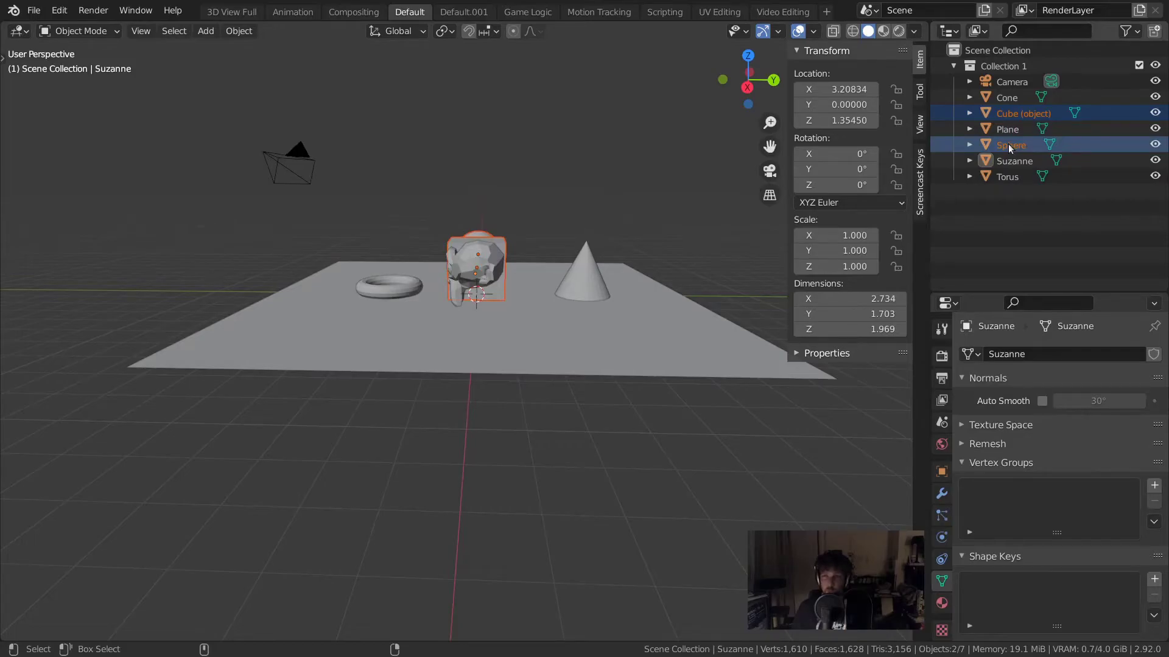
left_click(1008, 144, "ctrl")
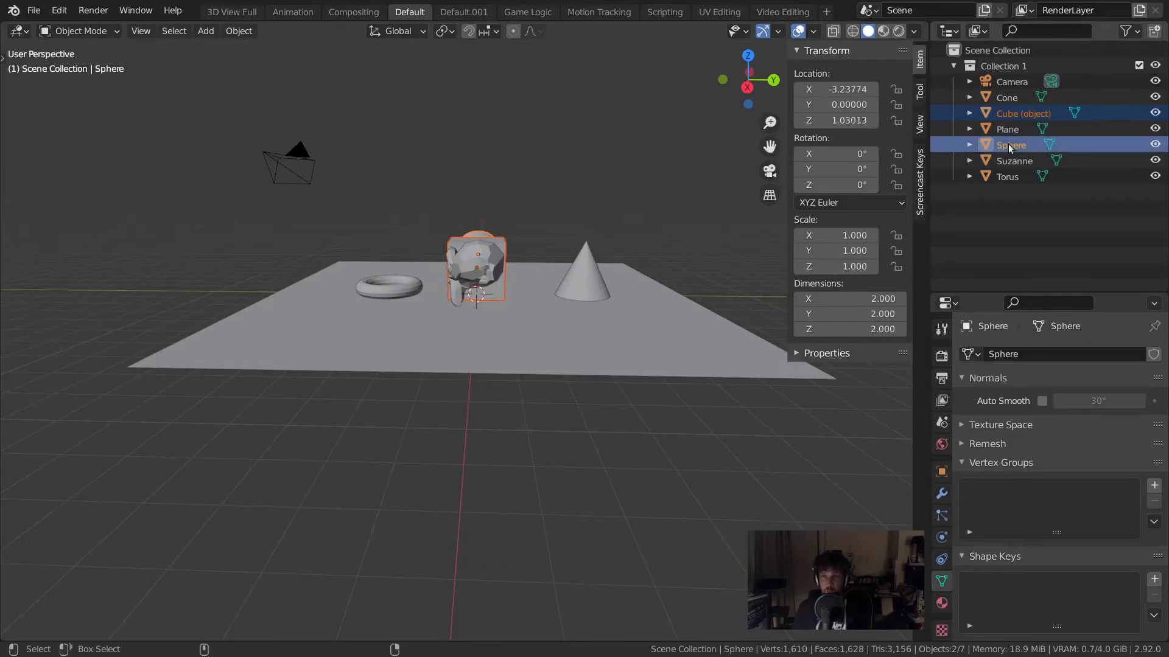
left_click(1008, 144, "ctrl")
left_click(1008, 144, "ctrl")
left_click(1008, 144, "ctrl")
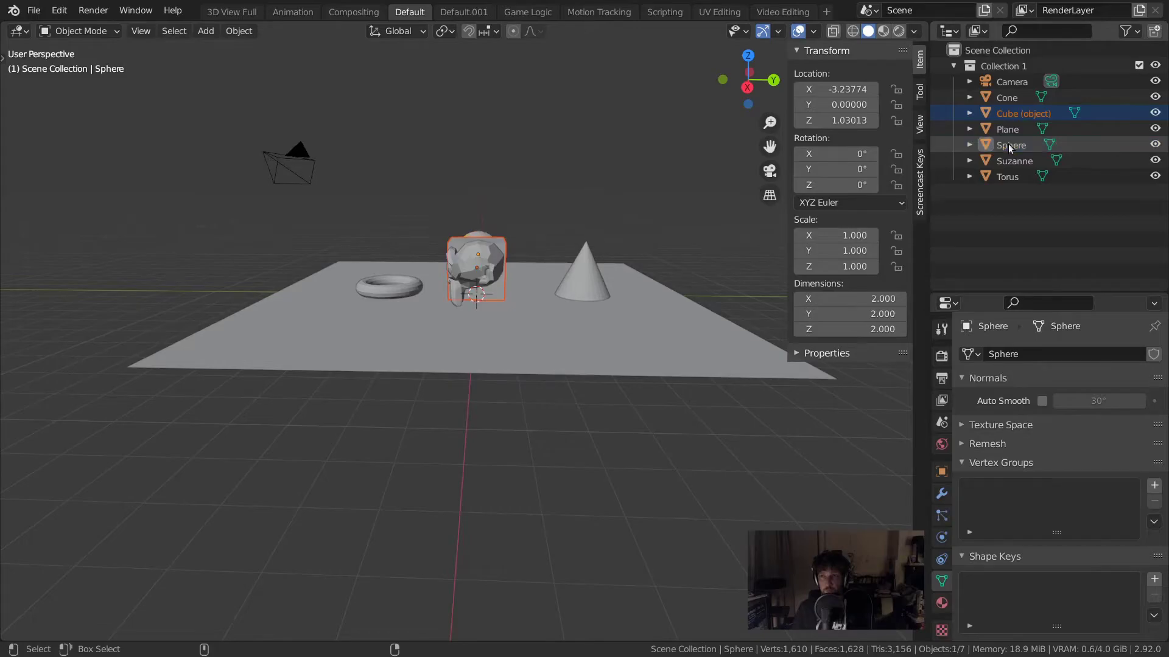
left_click(1008, 144, "ctrl")
left_click(1008, 143, "ctrl")
left_click(1007, 129, "ctrl")
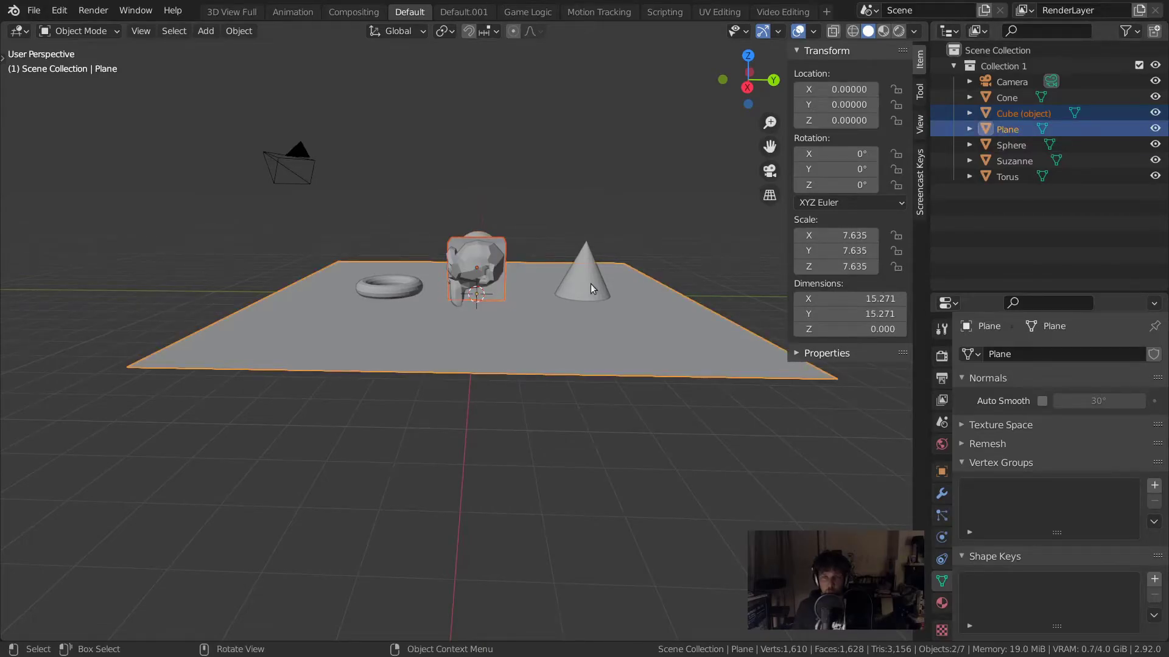
Step: Select only the cone, and box-select the cone, cube, plane, sphere, Suzanne and torus from an angled view
left_click(591, 286)
middle_click_drag(645, 235, 542, 250)
left_click_drag(469, 175, 642, 316)
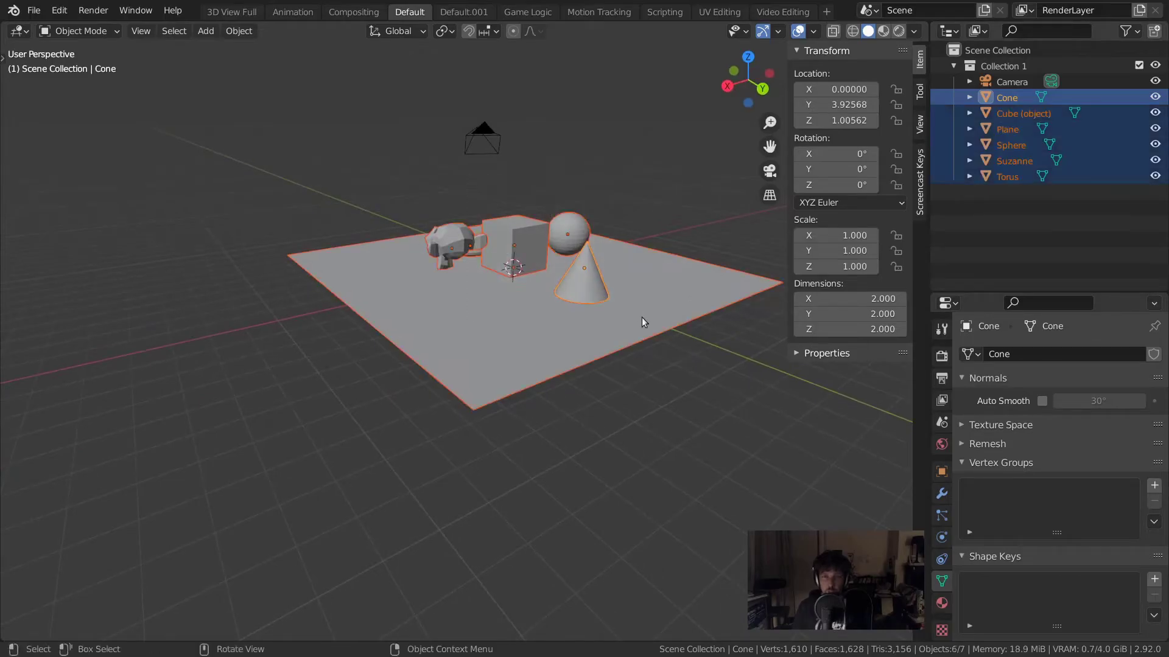
key("shift")
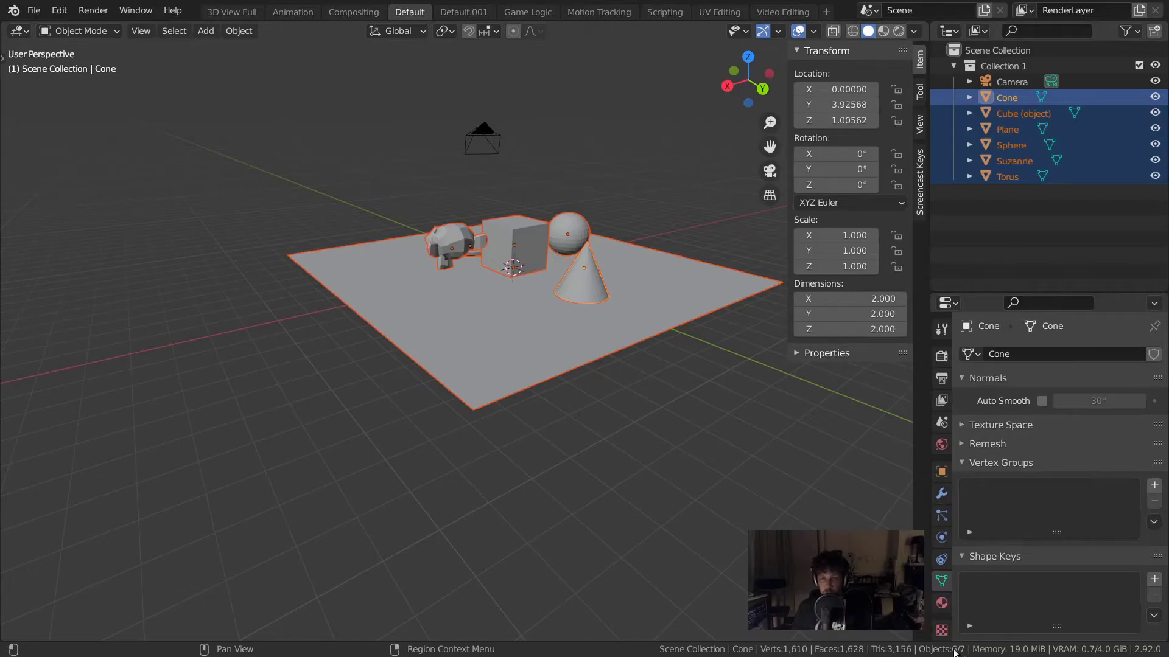
Step: Select only the cube, and add the sphere, plane and cone to the selection with the cone active
left_click(512, 234)
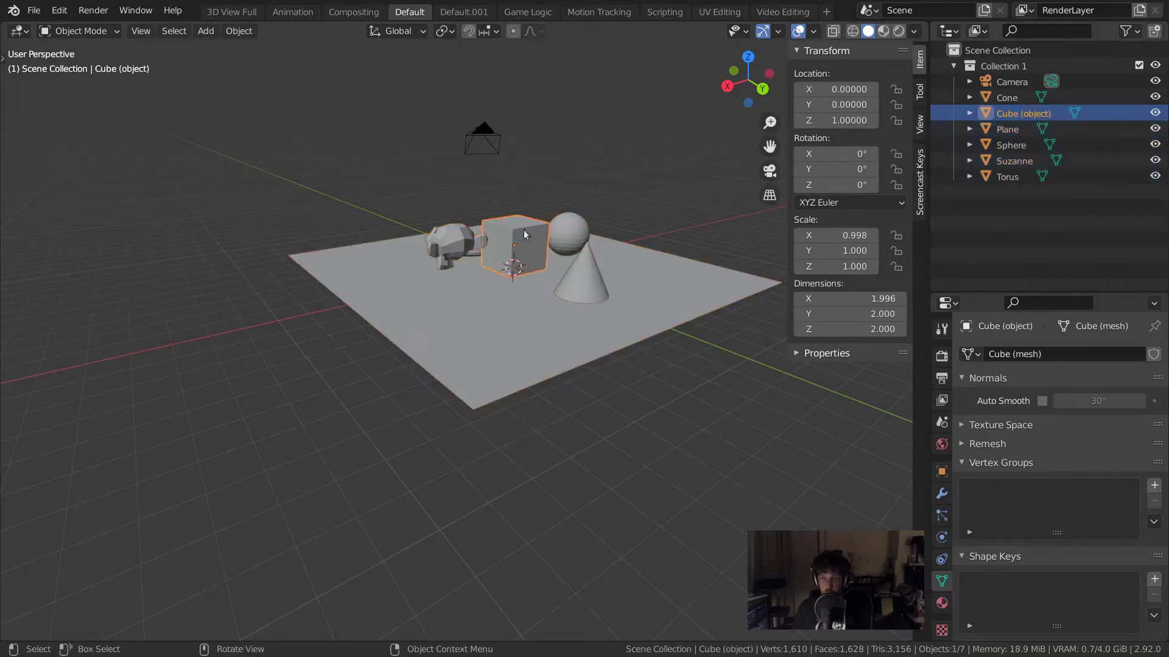
left_click(563, 225, "shift")
left_click(594, 304, "shift")
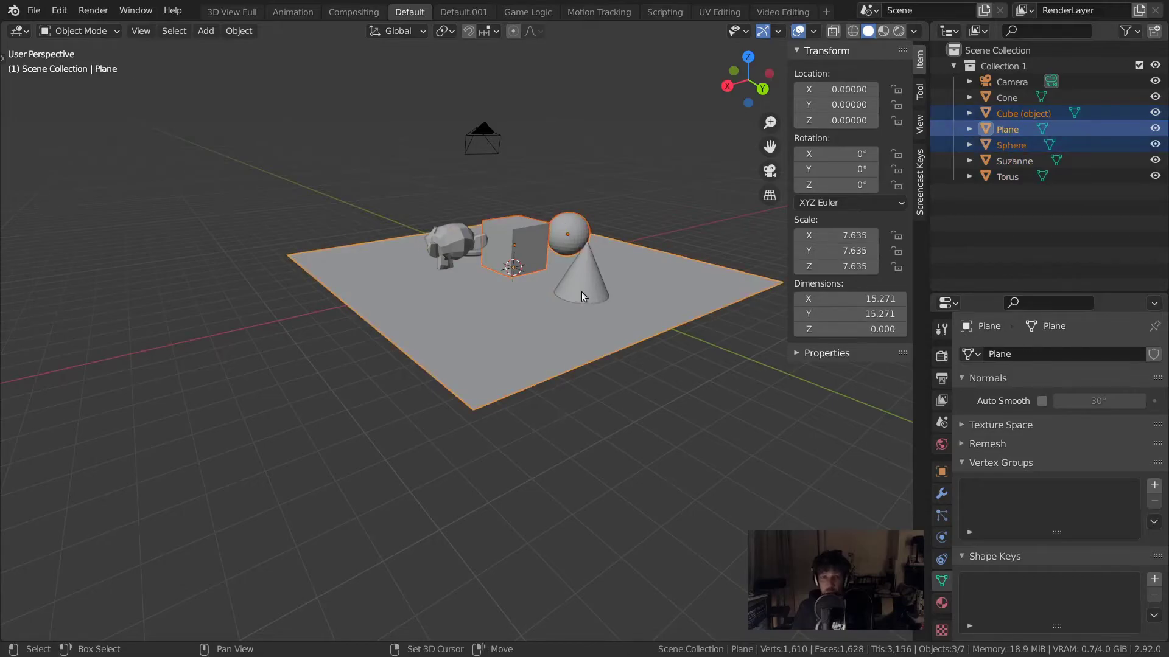
left_click(582, 291, "shift")
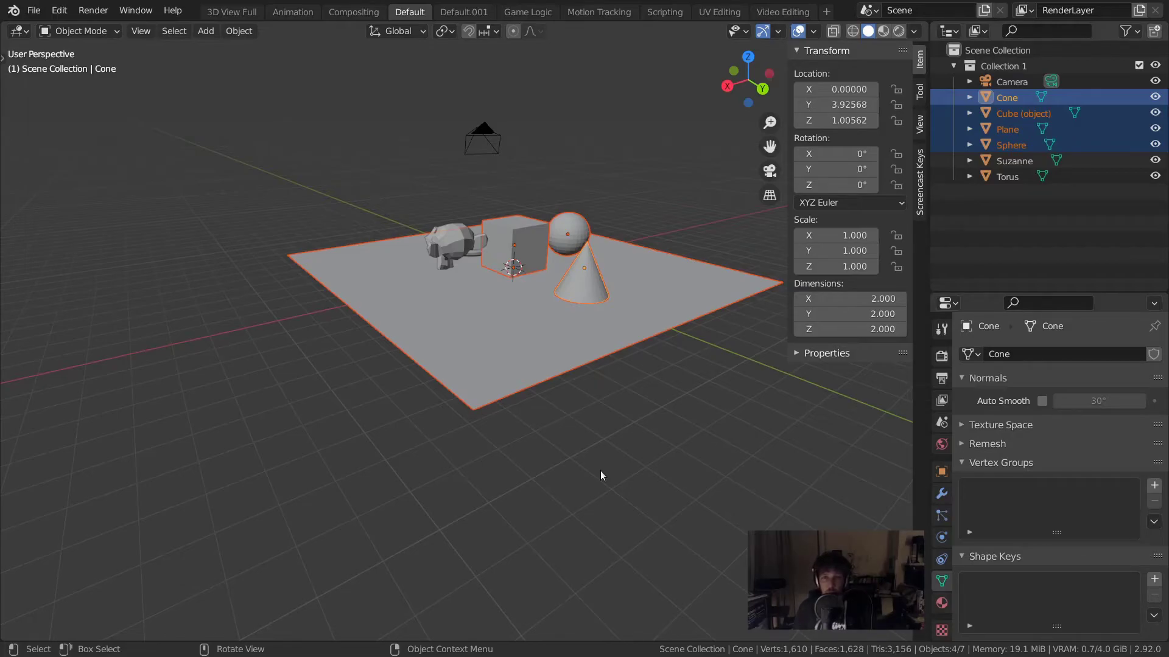
Step: Select all objects in the scene, including the camera, and deselect them all
left_click(175, 30)
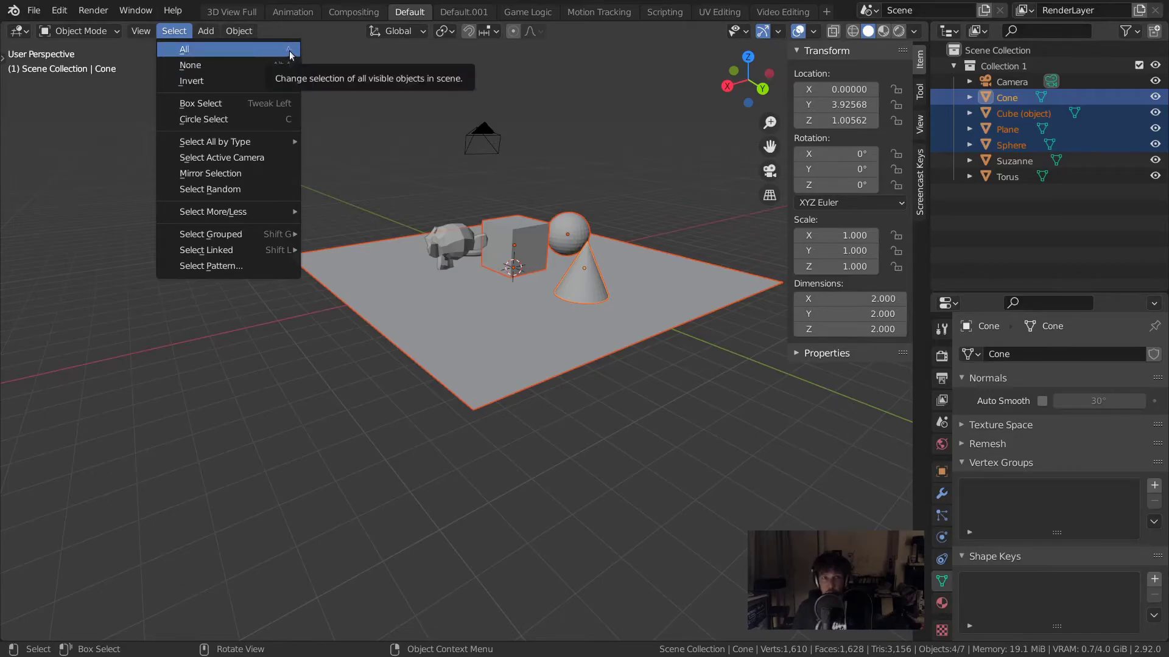
key("a")
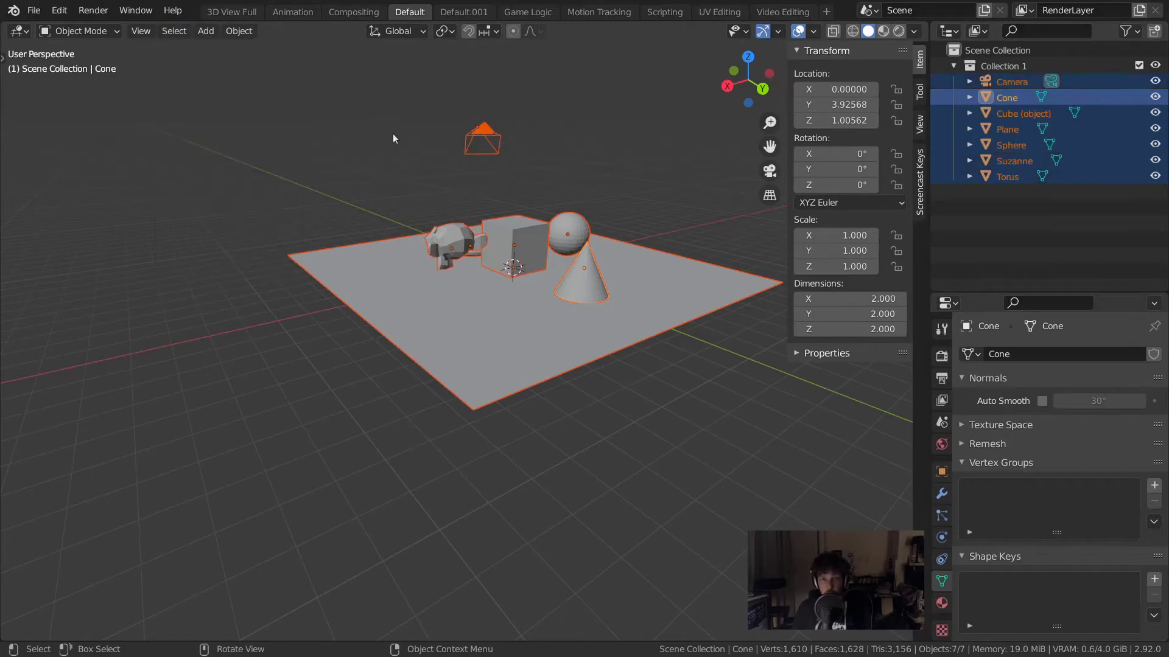
key("alt+a")
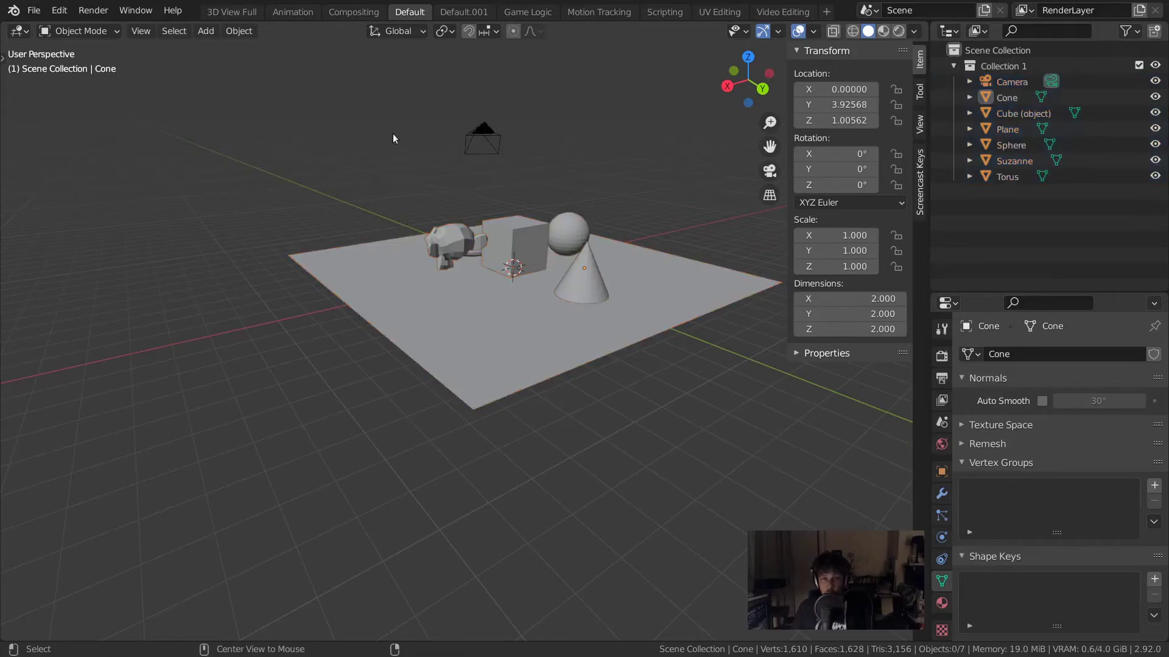
Step: Search the commands for "select all" and run Select All on every object in the scene
left_click(179, 31)
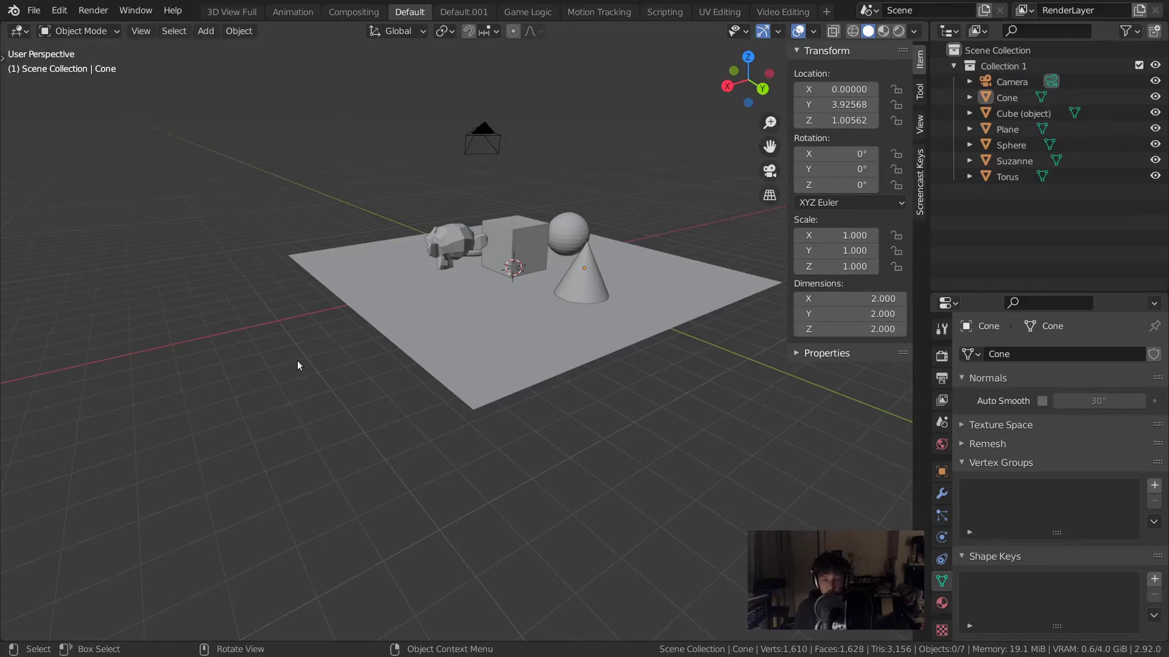
key("F3")
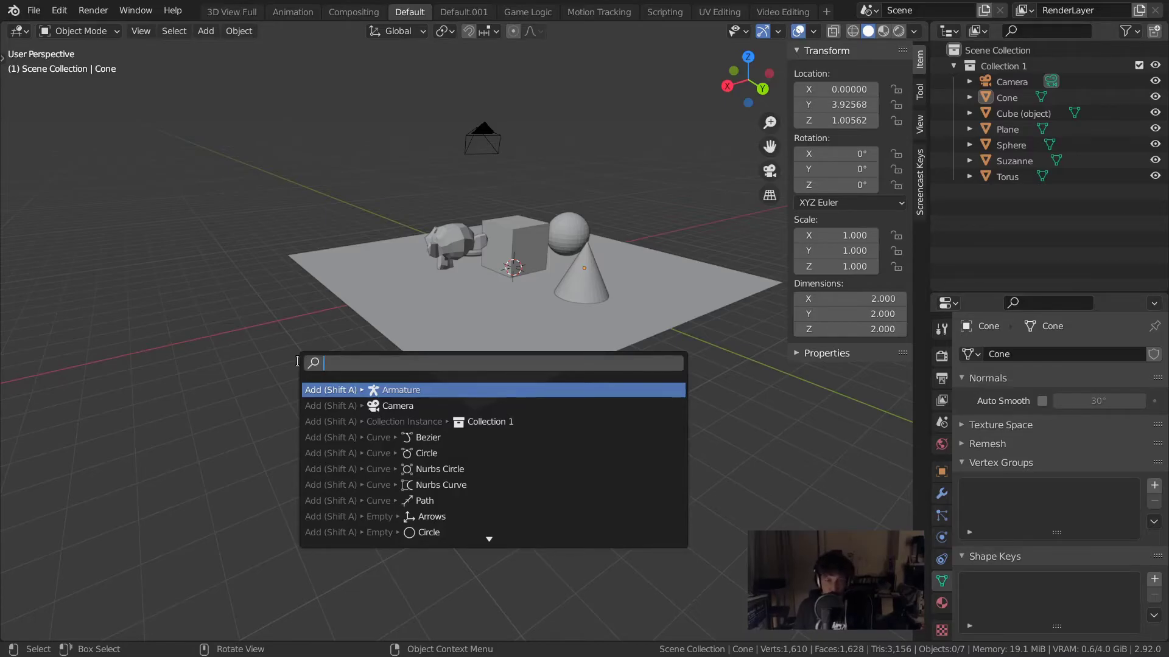
type("select")
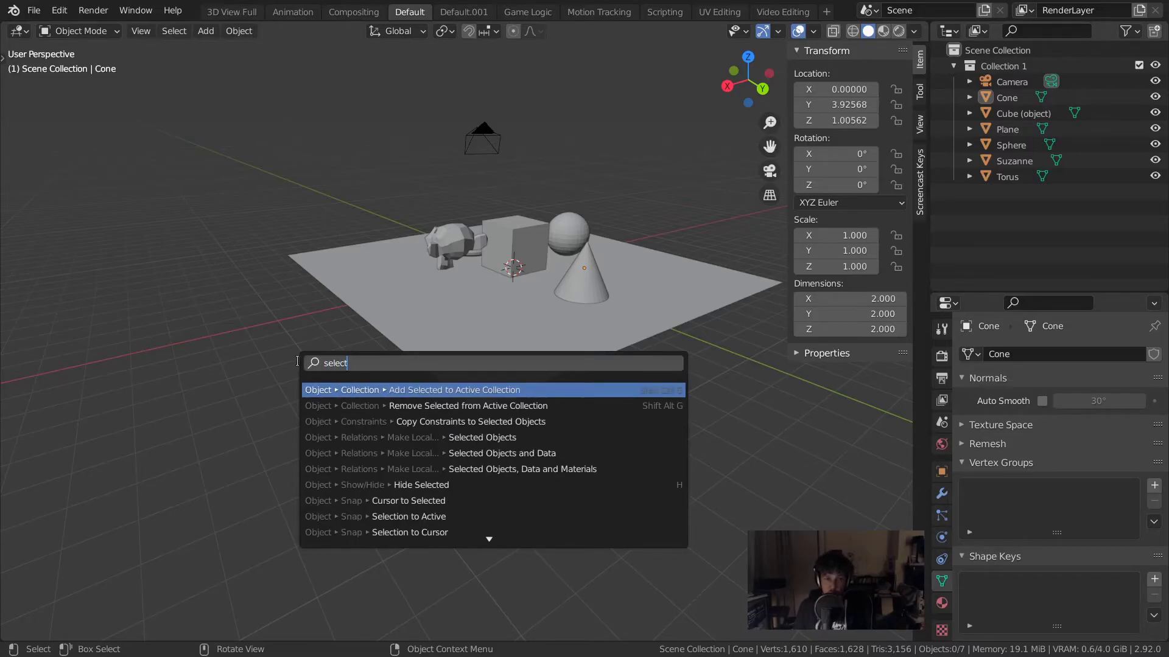
type(" all")
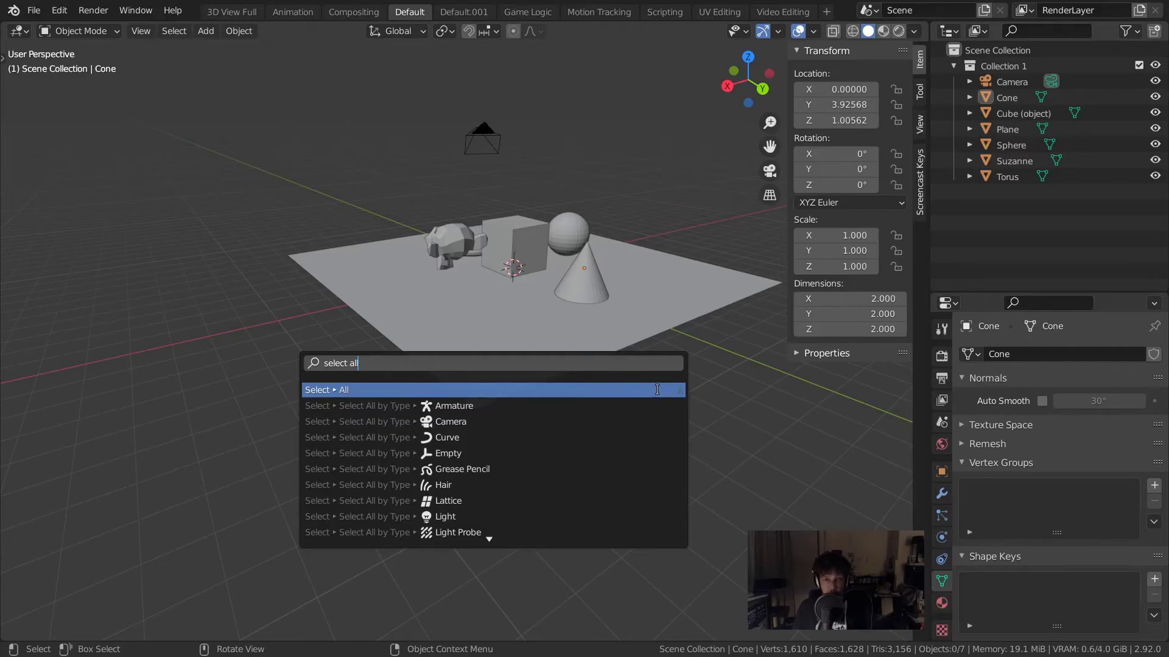
left_click(636, 390)
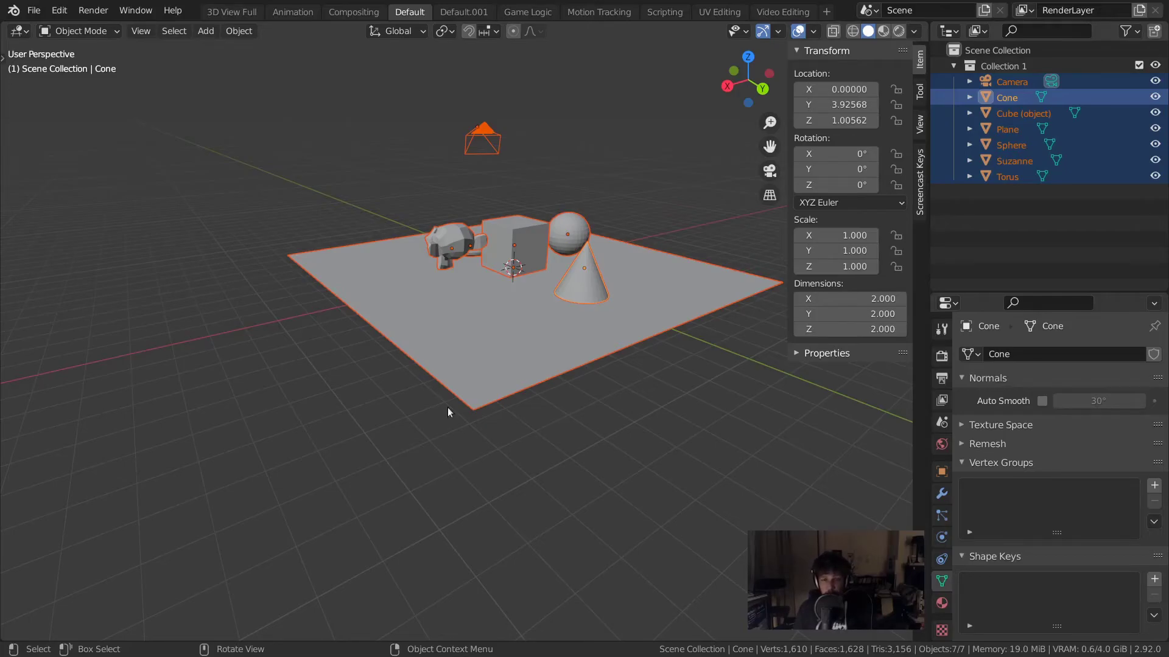
Step: Search the commands for "select none" and run Select None to deselect every object
key("F3")
type("deselect")
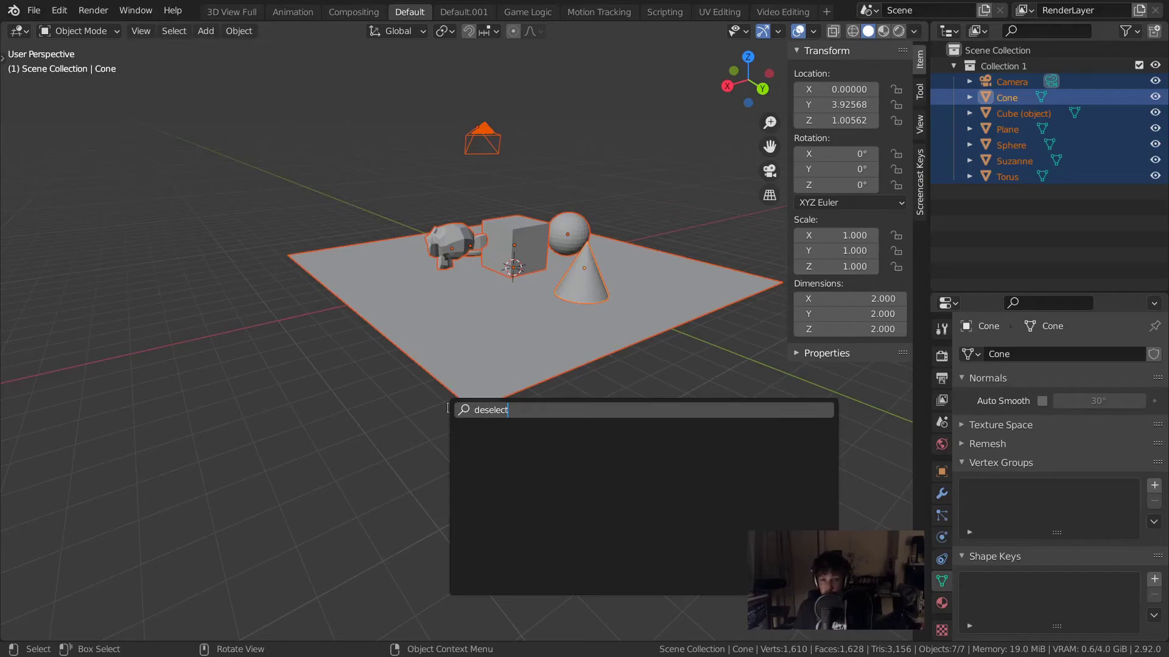
key("ctrl+BackSpace")
type("select")
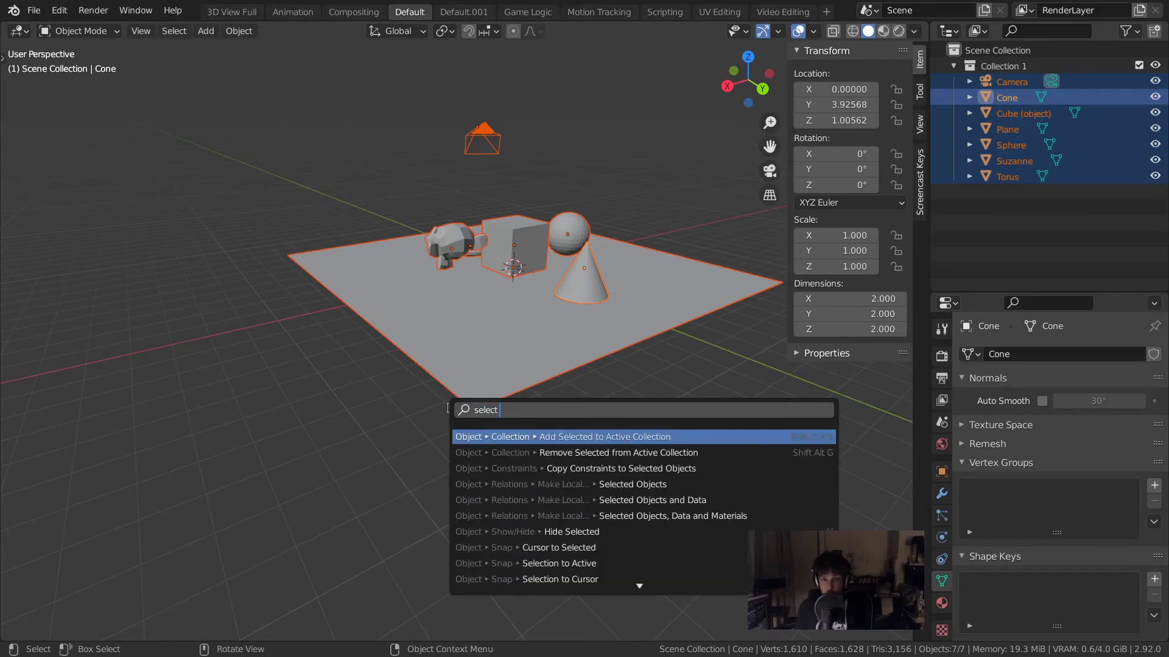
type(" none")
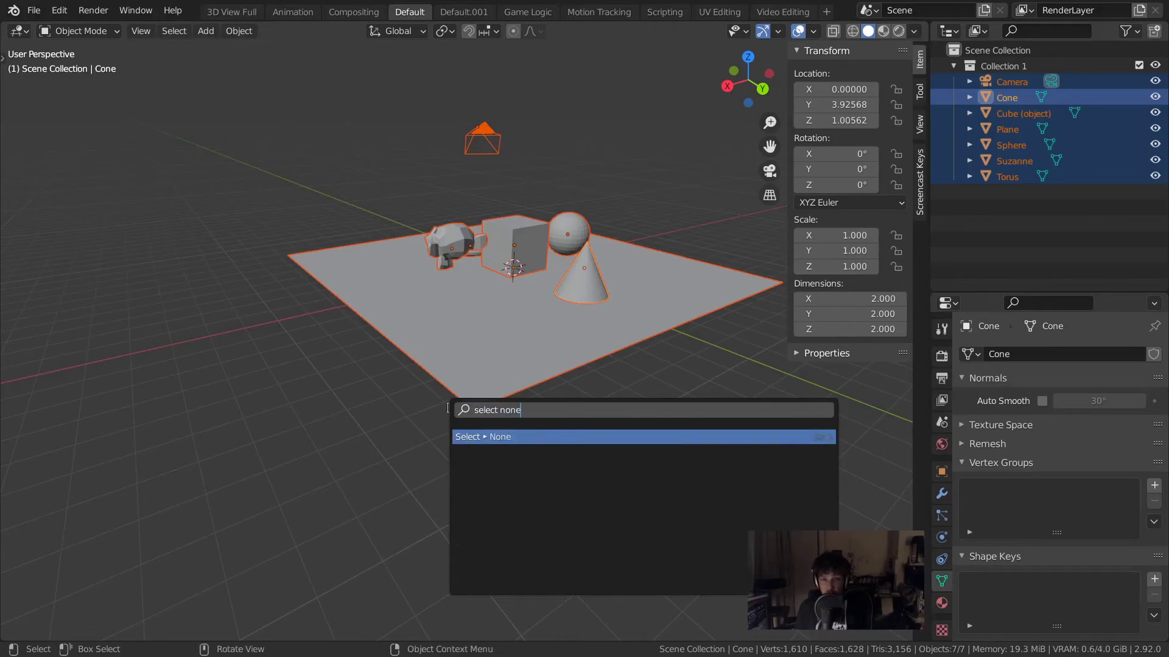
left_click(535, 435)
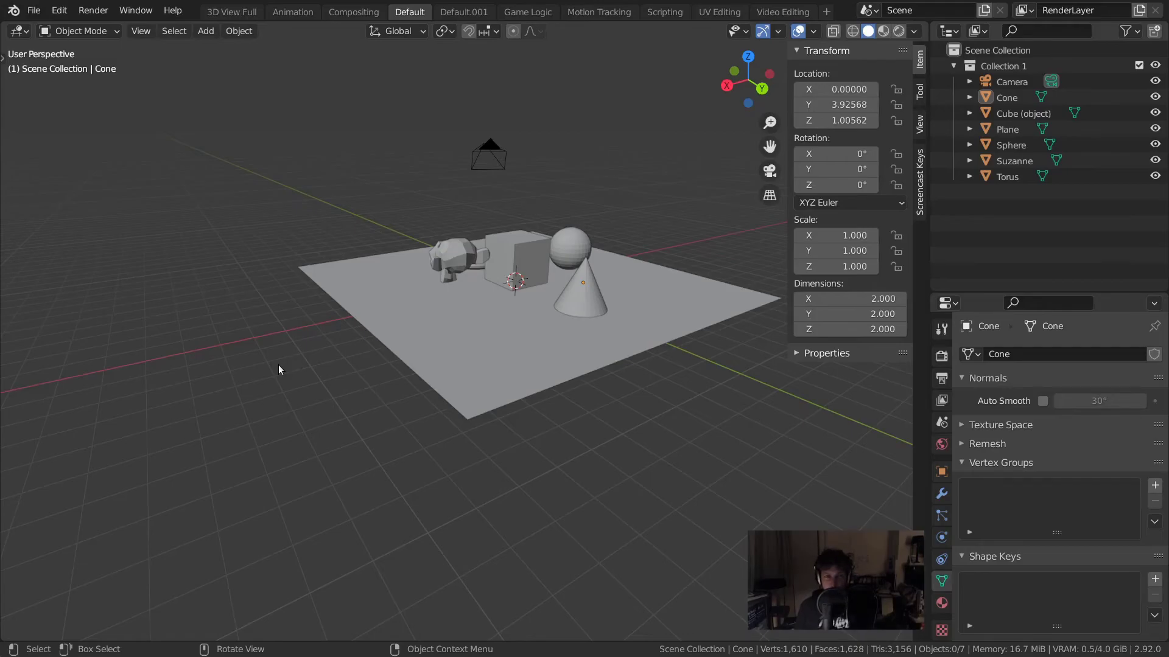
Step: Check the Quick Favorites list and select a random set of objects with Select Random
key("q")
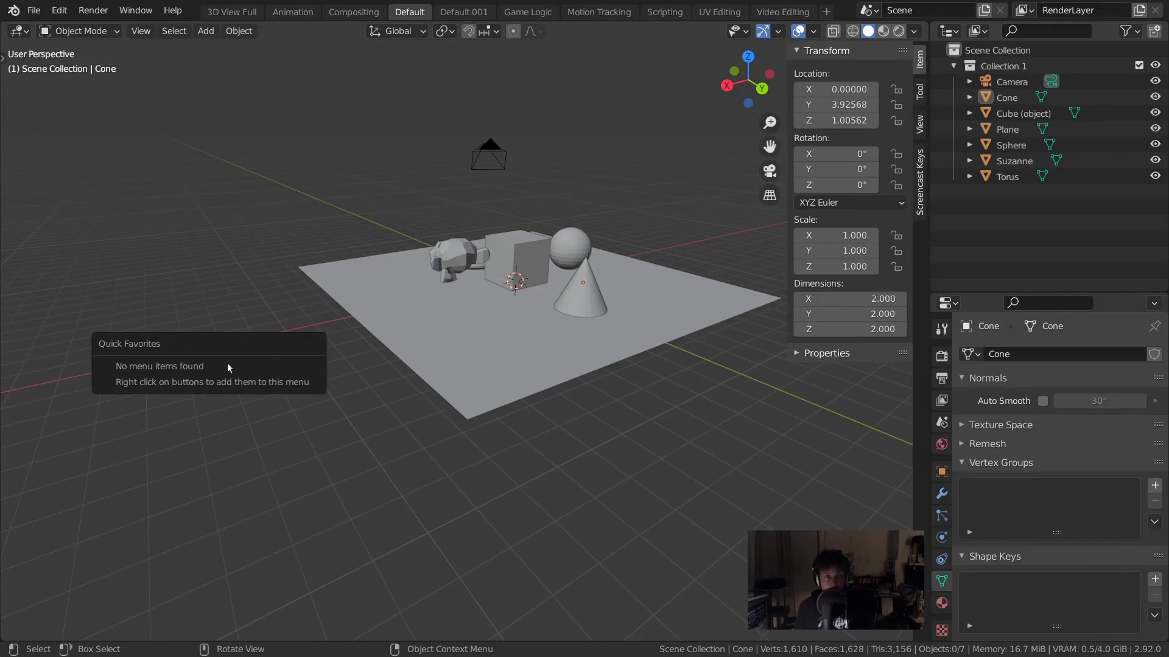
left_click(175, 32)
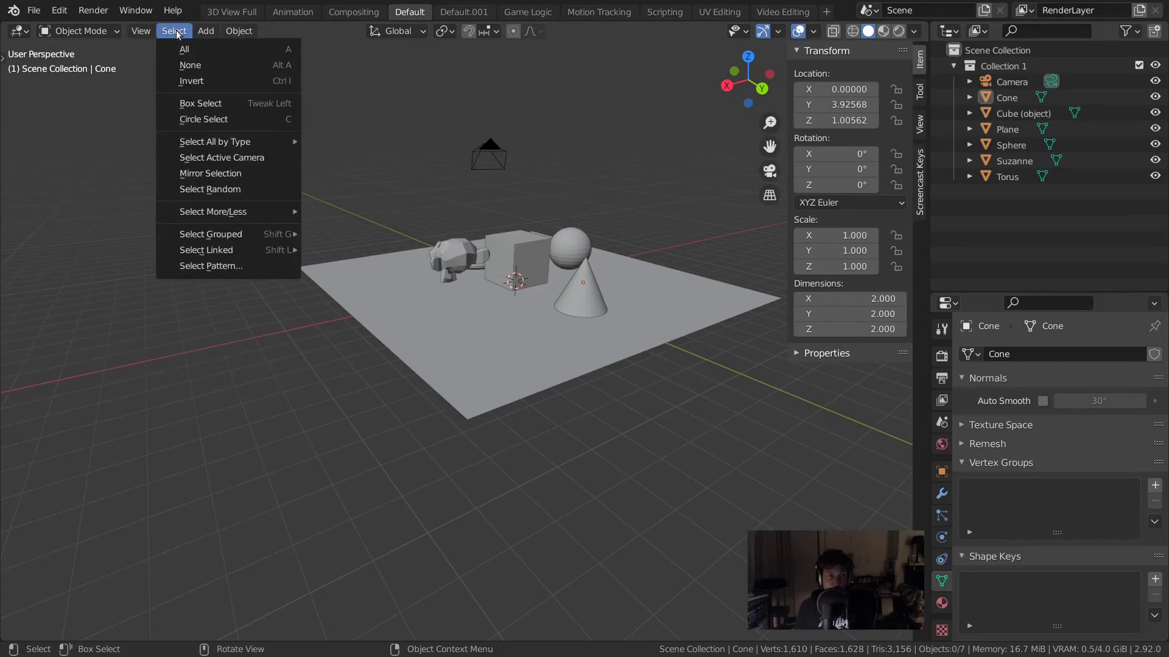
left_click(240, 193)
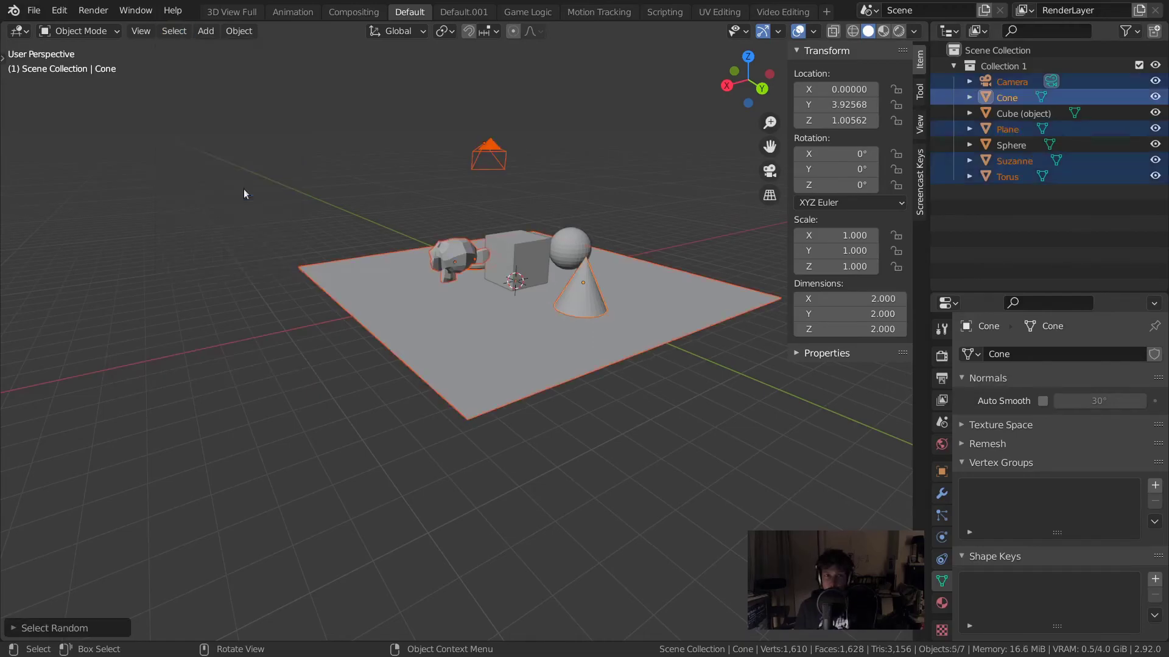
Step: Add the Select Random command to Quick Favorites and run it from there
left_click(179, 33)
key("q")
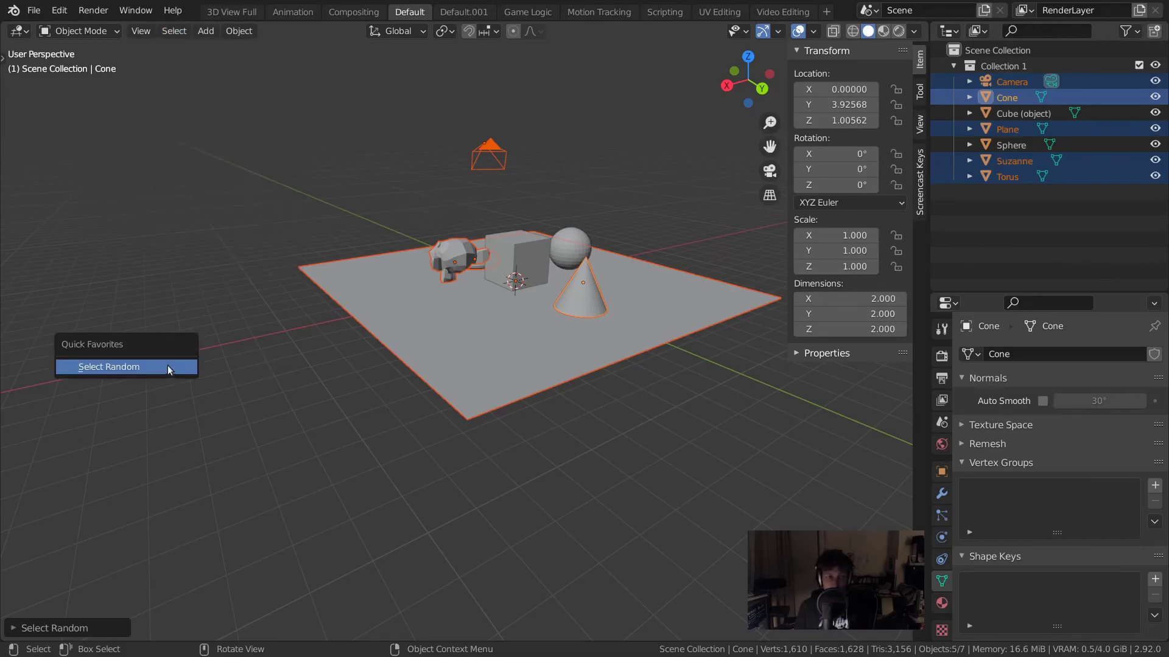
left_click(156, 368)
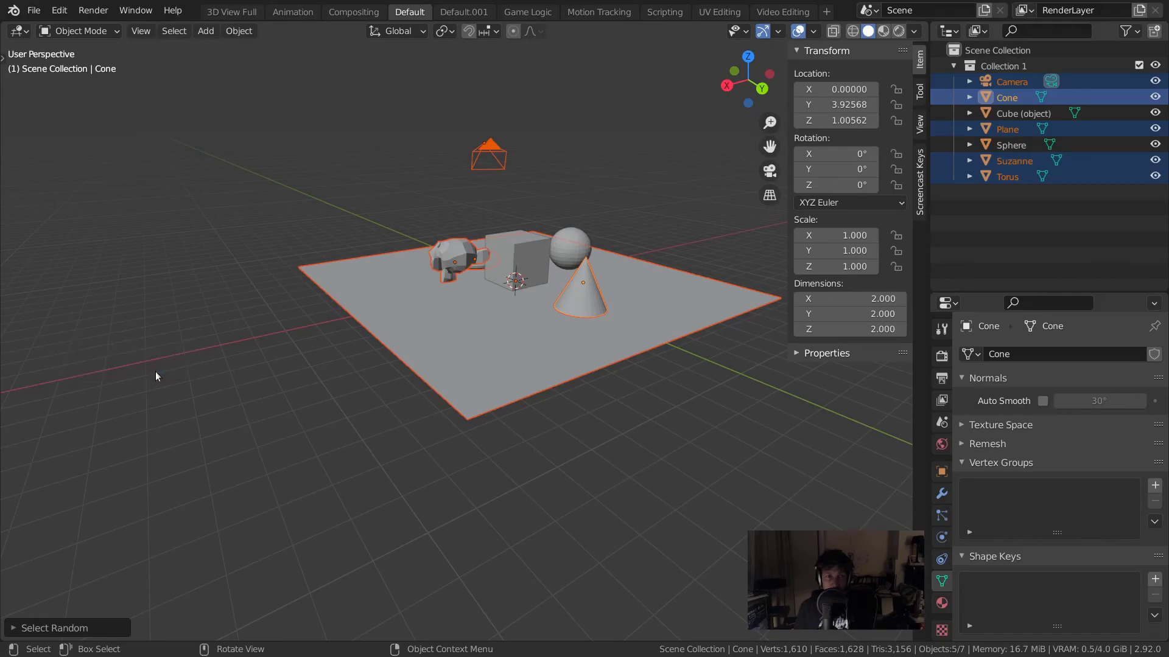
Step: Remove Select Random from Quick Favorites, recheck the favorites list and deselect all objects
key("q")
right_click(195, 331)
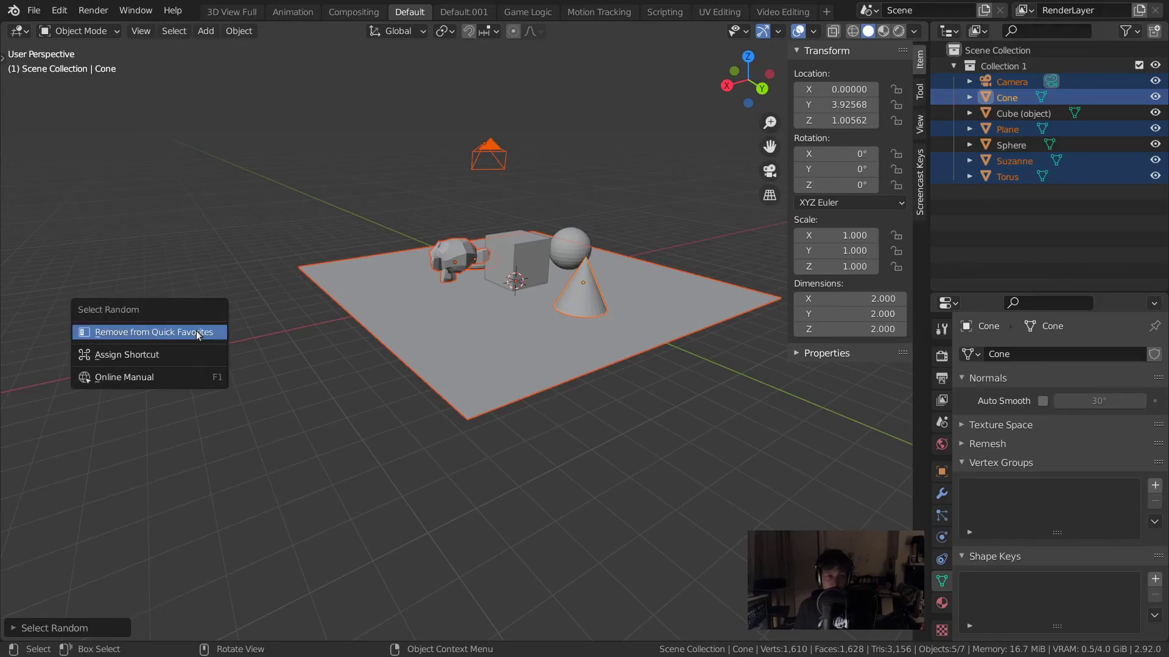
left_click(196, 333)
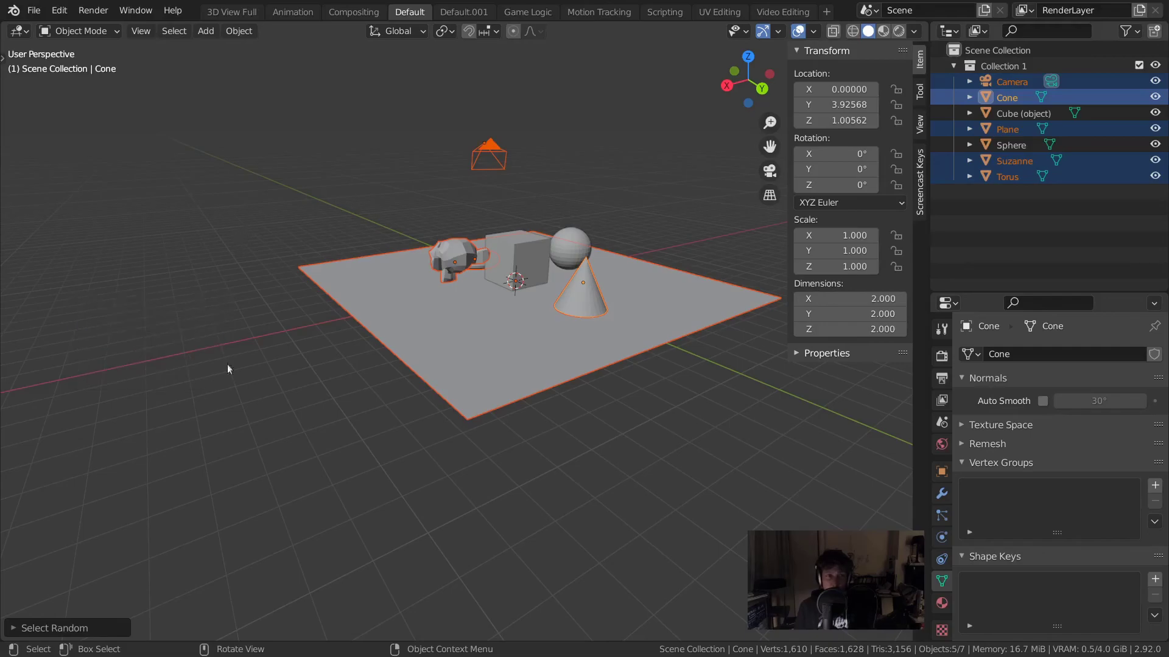
key("q")
left_click(592, 463)
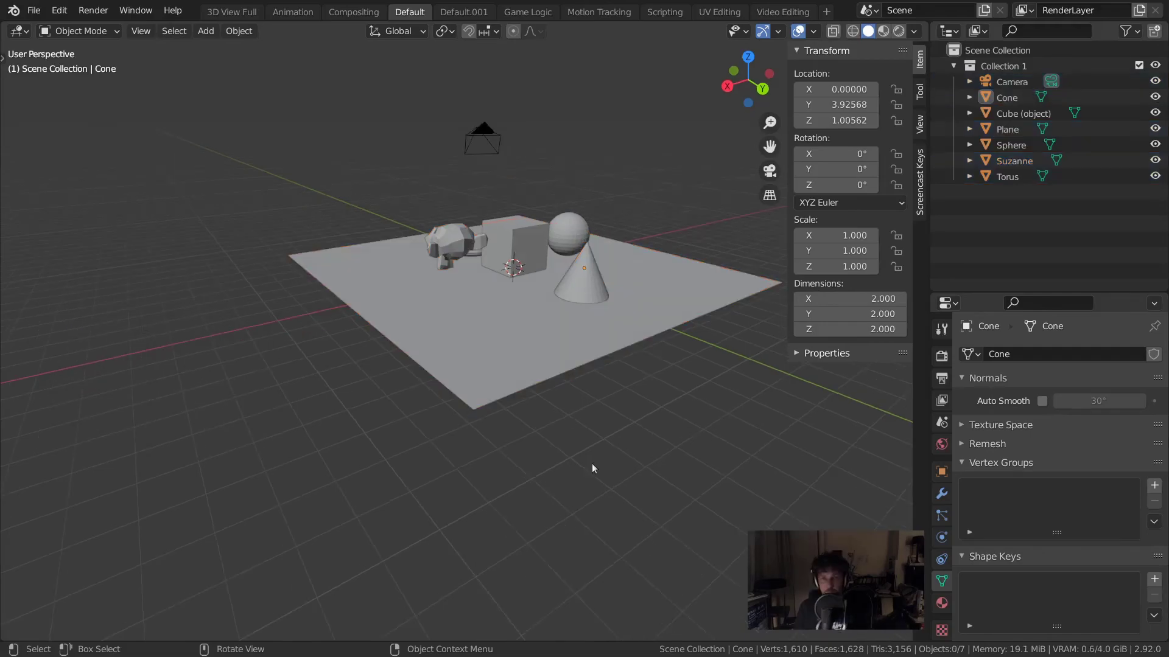